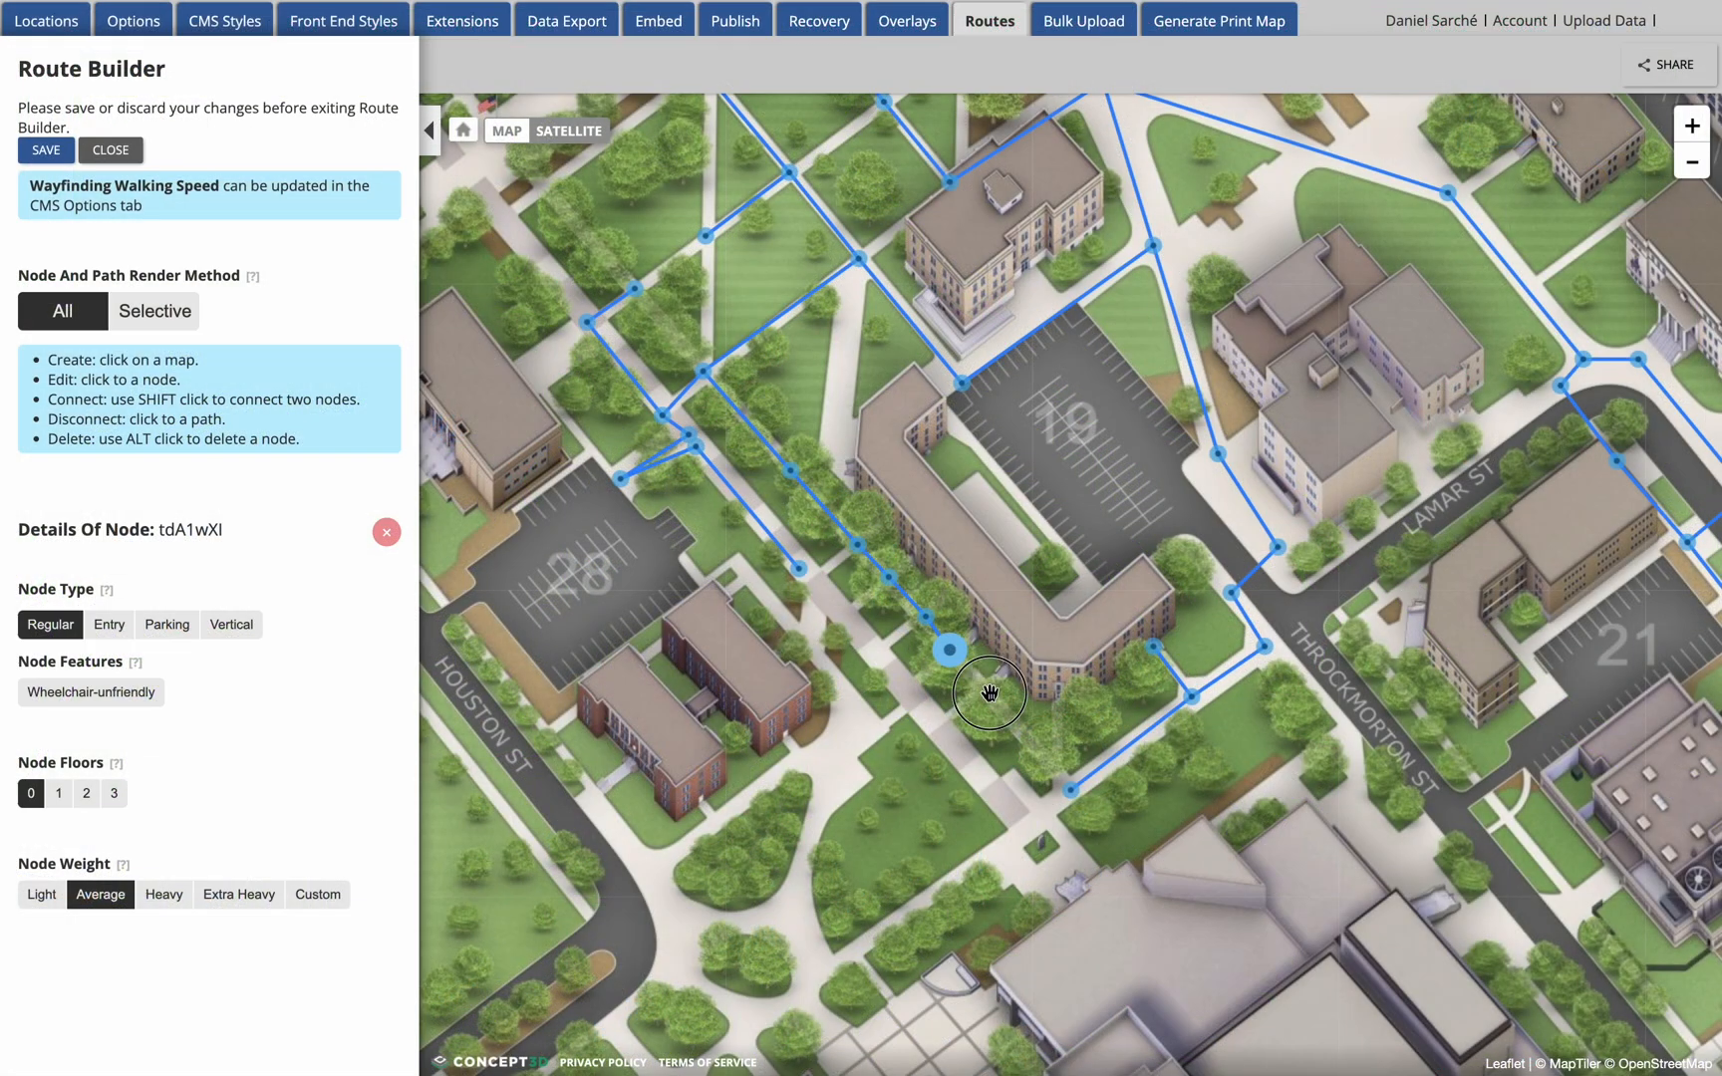
# - Extend the walkway beside the building south of lot 19 with nodes toward the plaza, cross-linking them to the parallel walkway
pyautogui.click(1029, 826)
pyautogui.click(988, 692)
pyautogui.keyDown('shift'); pyautogui.click(934, 737); pyautogui.keyUp('shift')
pyautogui.moveTo(936, 738); pyautogui.dragTo(942, 729)
pyautogui.click(899, 683)
pyautogui.keyDown('shift'); pyautogui.click(949, 651); pyautogui.keyUp('shift')
# - Add three nodes northwest along the parallel walkway and connect each across to the matching node on the adjacent path
pyautogui.click(900, 683)
pyautogui.click(873, 649)
pyautogui.keyDown('shift'); pyautogui.click(924, 616); pyautogui.keyUp('shift')
pyautogui.click(872, 650)
pyautogui.click(841, 618)
pyautogui.keyDown('shift'); pyautogui.click(888, 577); pyautogui.keyUp('shift')
pyautogui.click(841, 617)
pyautogui.keyDown('shift'); pyautogui.click(810, 576); pyautogui.keyUp('shift')
pyautogui.keyDown('shift'); pyautogui.click(857, 545); pyautogui.keyUp('shift')
# - Add branch nodes on the west side of the parallel walkway and link them back to the walkway nodes
pyautogui.click(810, 576)
pyautogui.click(809, 644)
pyautogui.keyDown('shift'); pyautogui.click(841, 618); pyautogui.keyUp('shift')
pyautogui.click(861, 732)
pyautogui.click(902, 708)
pyautogui.keyDown('shift'); pyautogui.click(900, 683); pyautogui.keyUp('shift')
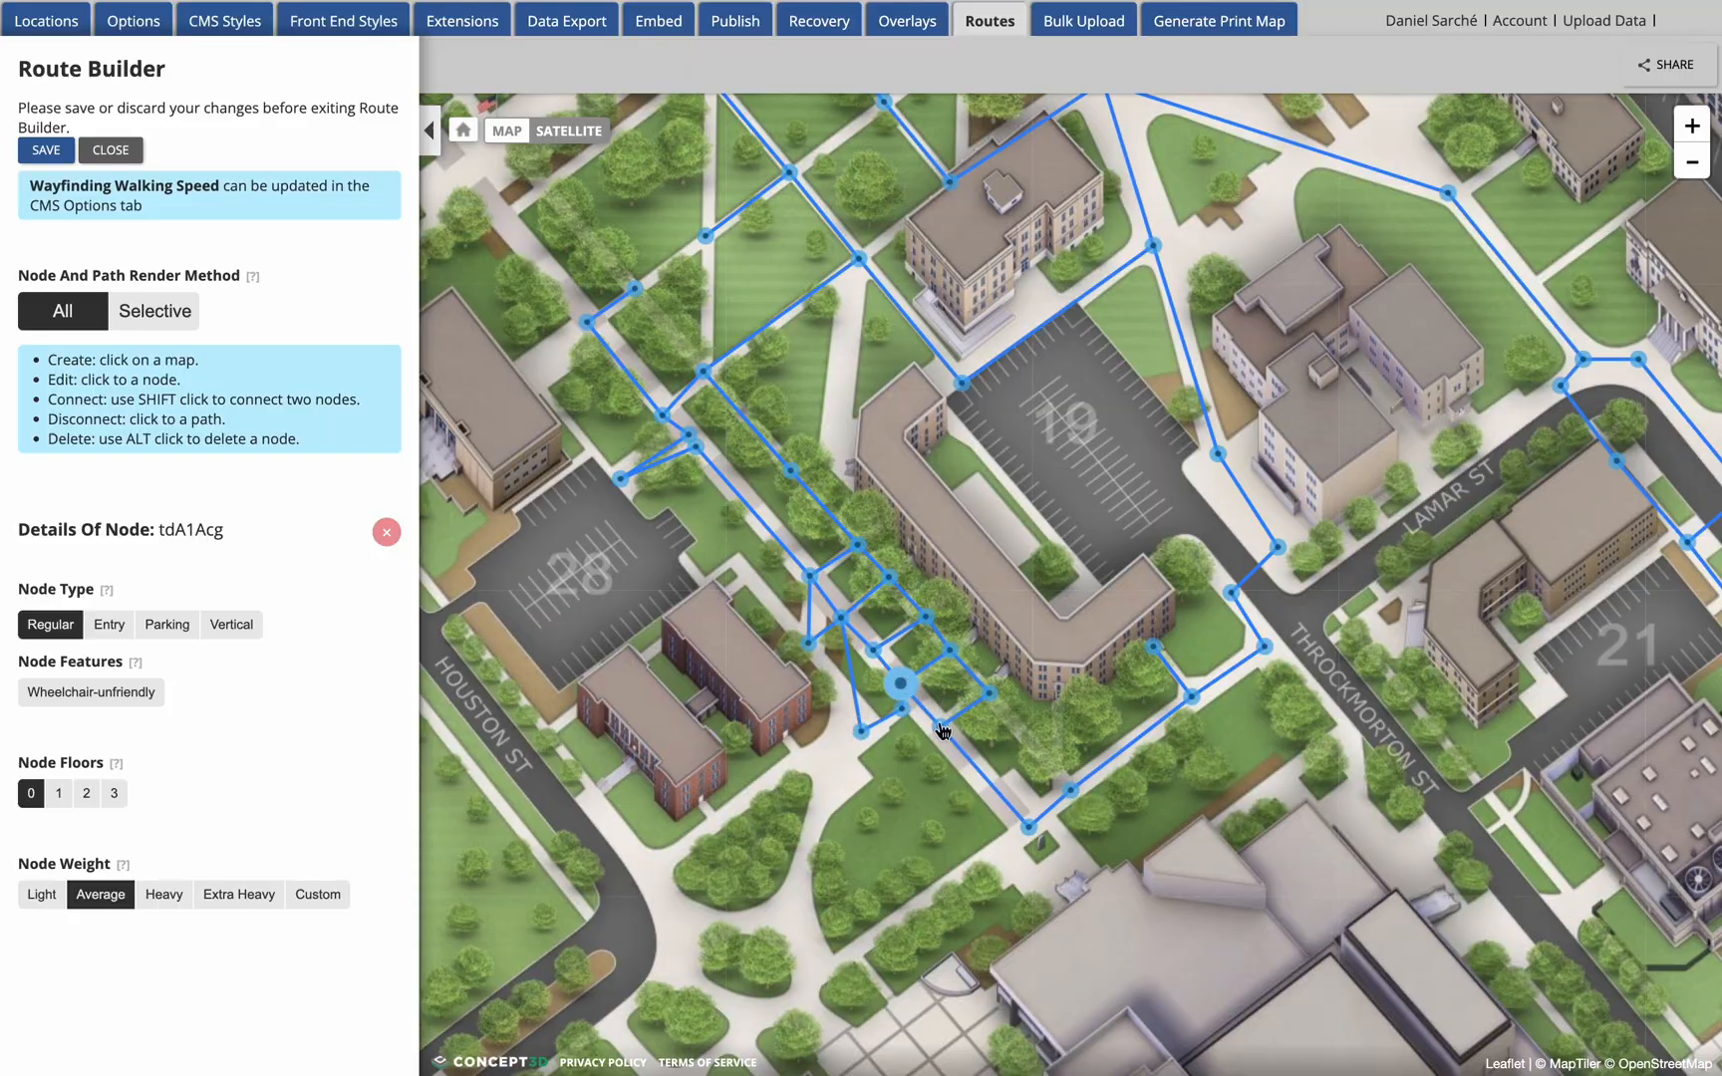
pyautogui.click(941, 729)
pyautogui.keyDown('shift'); pyautogui.click(902, 708); pyautogui.keyUp('shift')
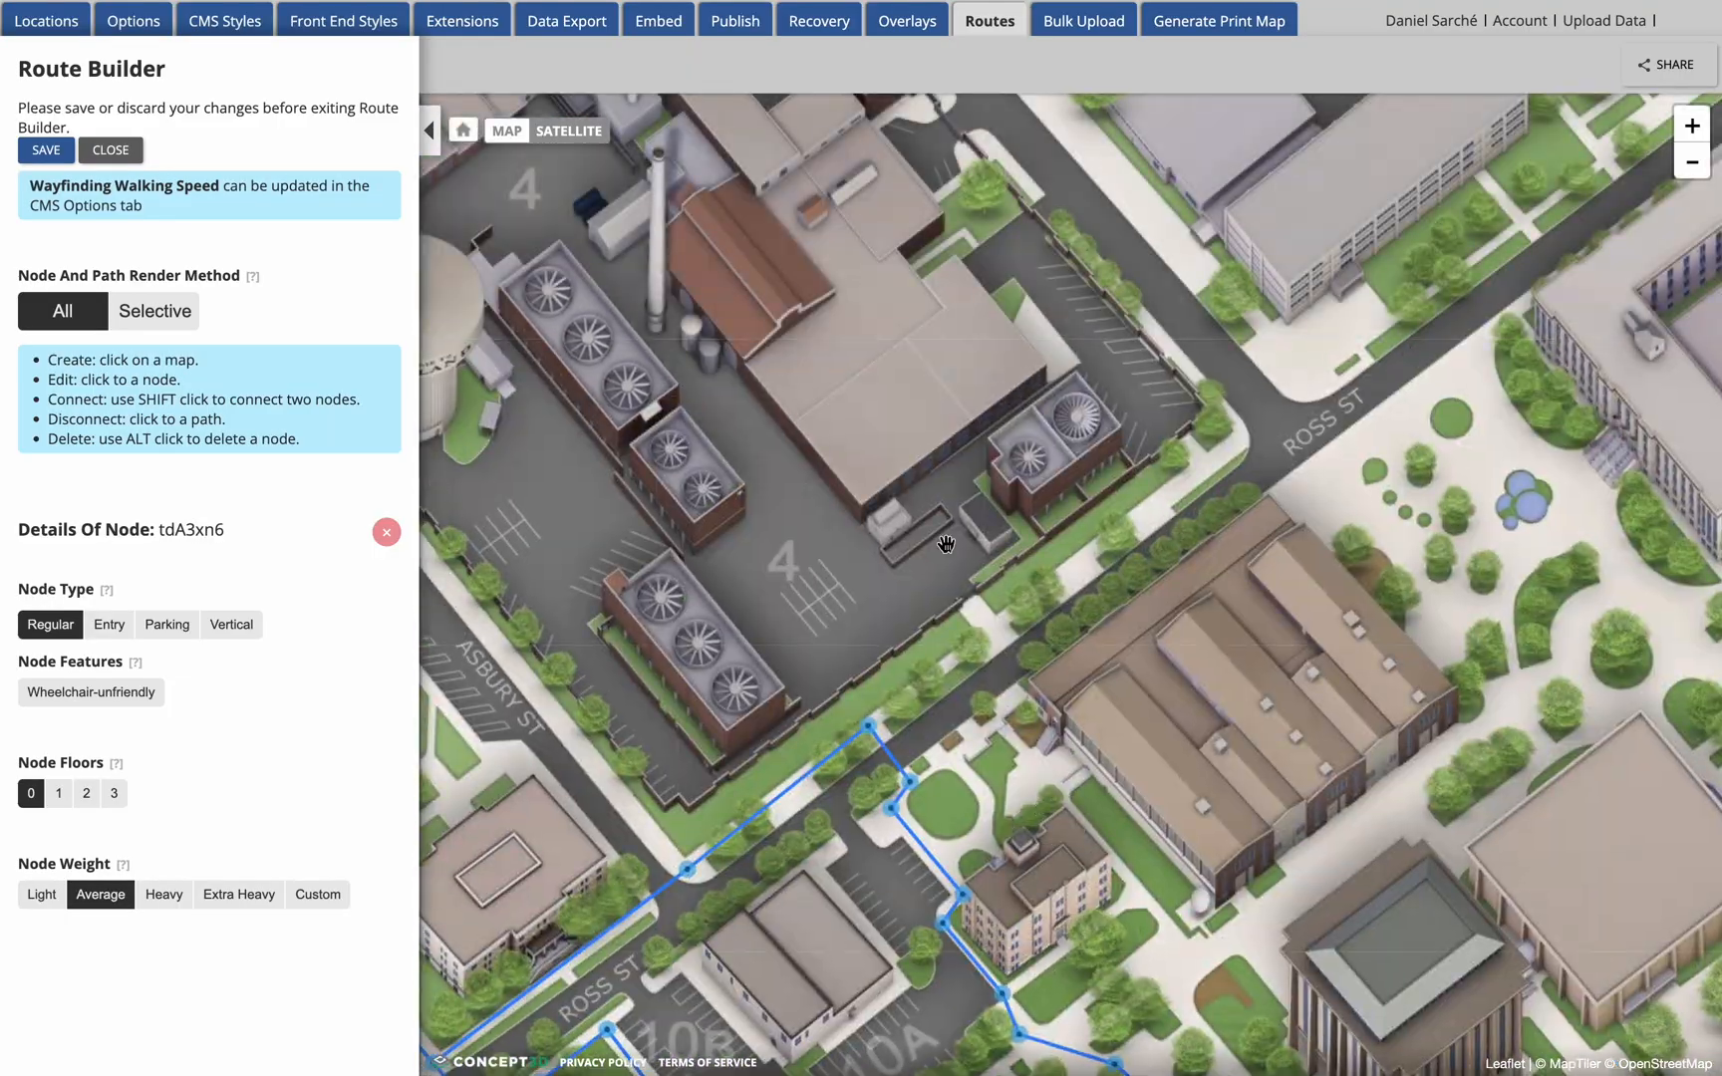
pyautogui.moveTo(1246, 846); pyautogui.dragTo(1046, 349)
pyautogui.moveTo(1445, 847); pyautogui.dragTo(1372, 461)
pyautogui.moveTo(1644, 798); pyautogui.dragTo(1384, 798)
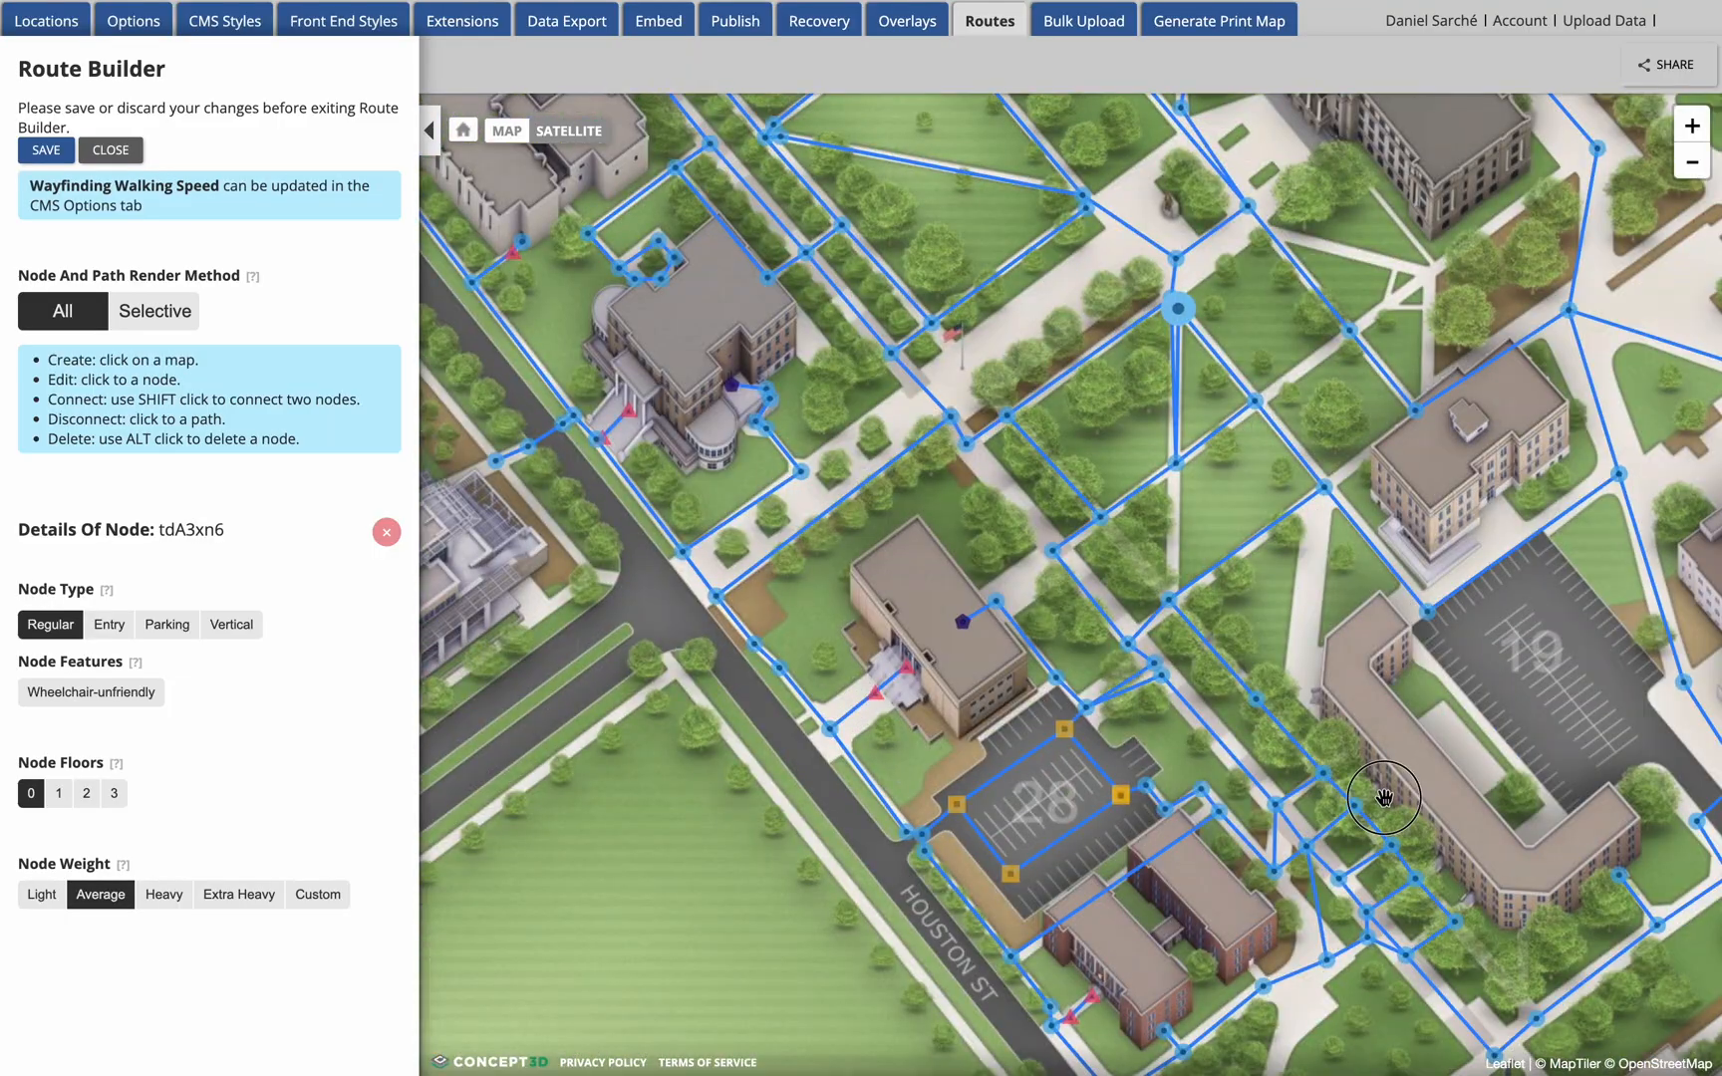
pyautogui.scroll(-3, 1384, 798)
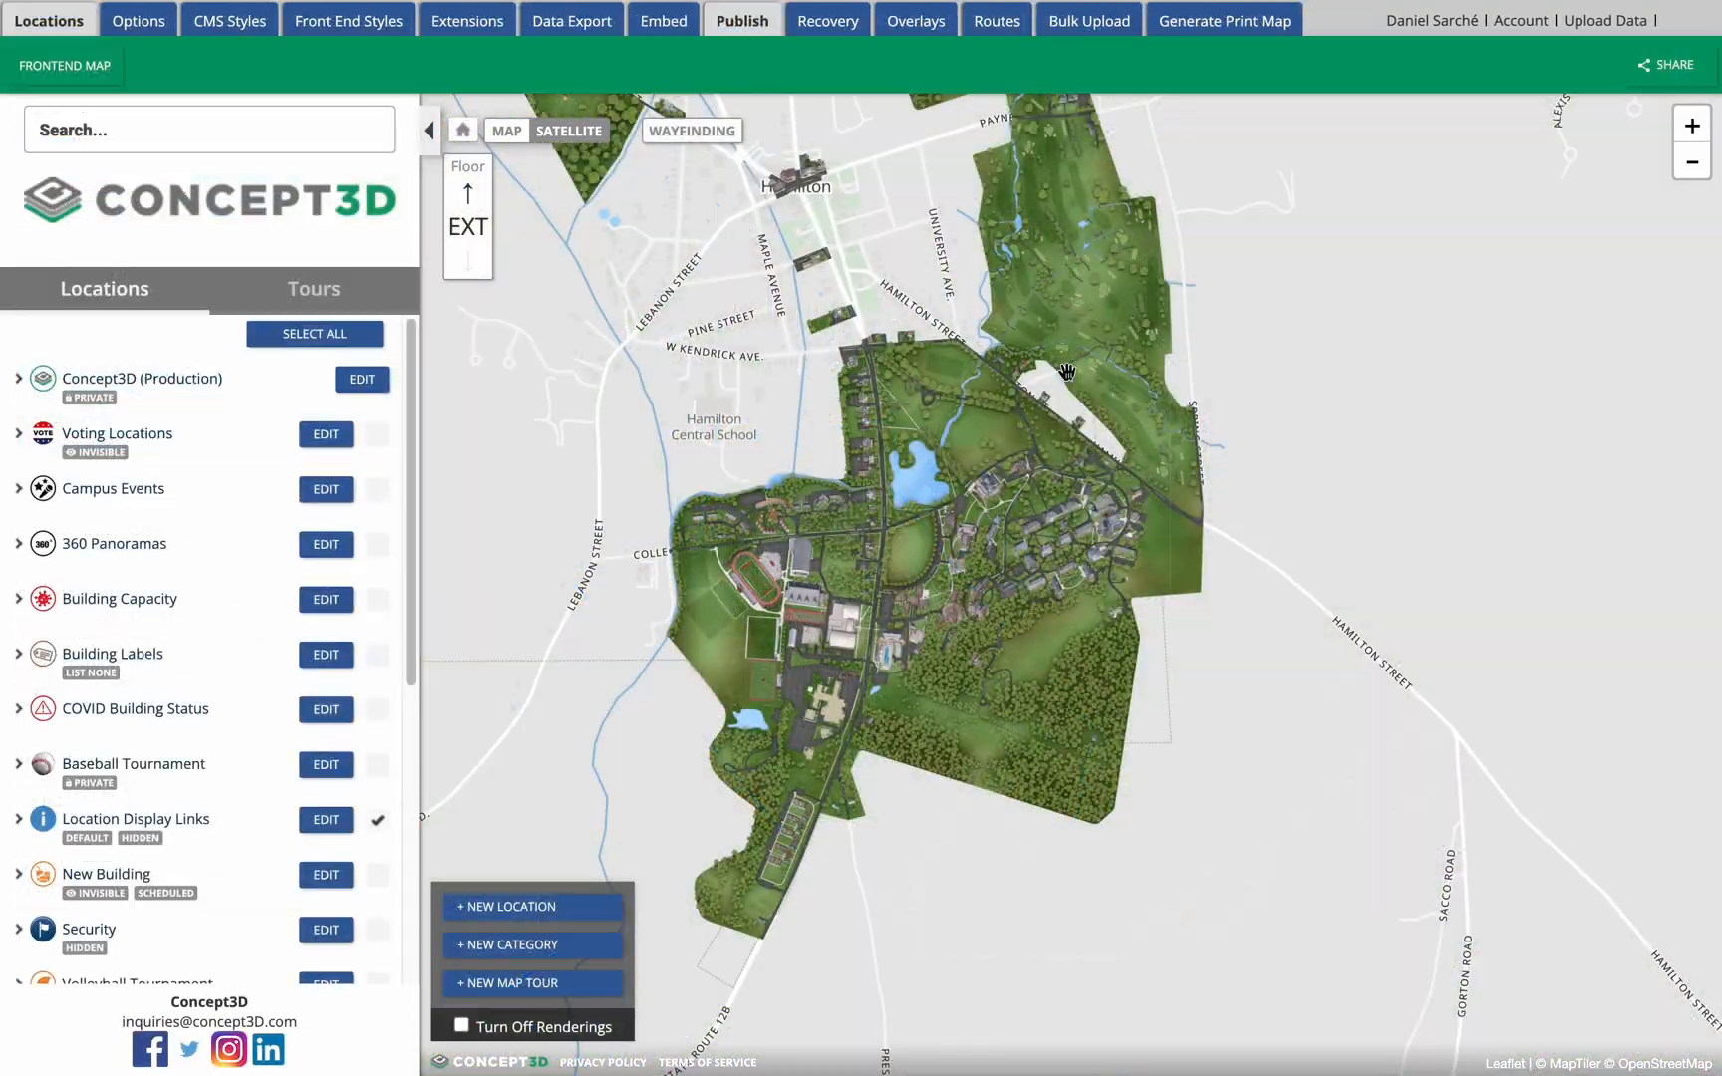
# - Open the Route Builder for the campus map and render all nodes and paths
pyautogui.click(996, 21)
pyautogui.moveTo(1068, 474); pyautogui.dragTo(1052, 615)
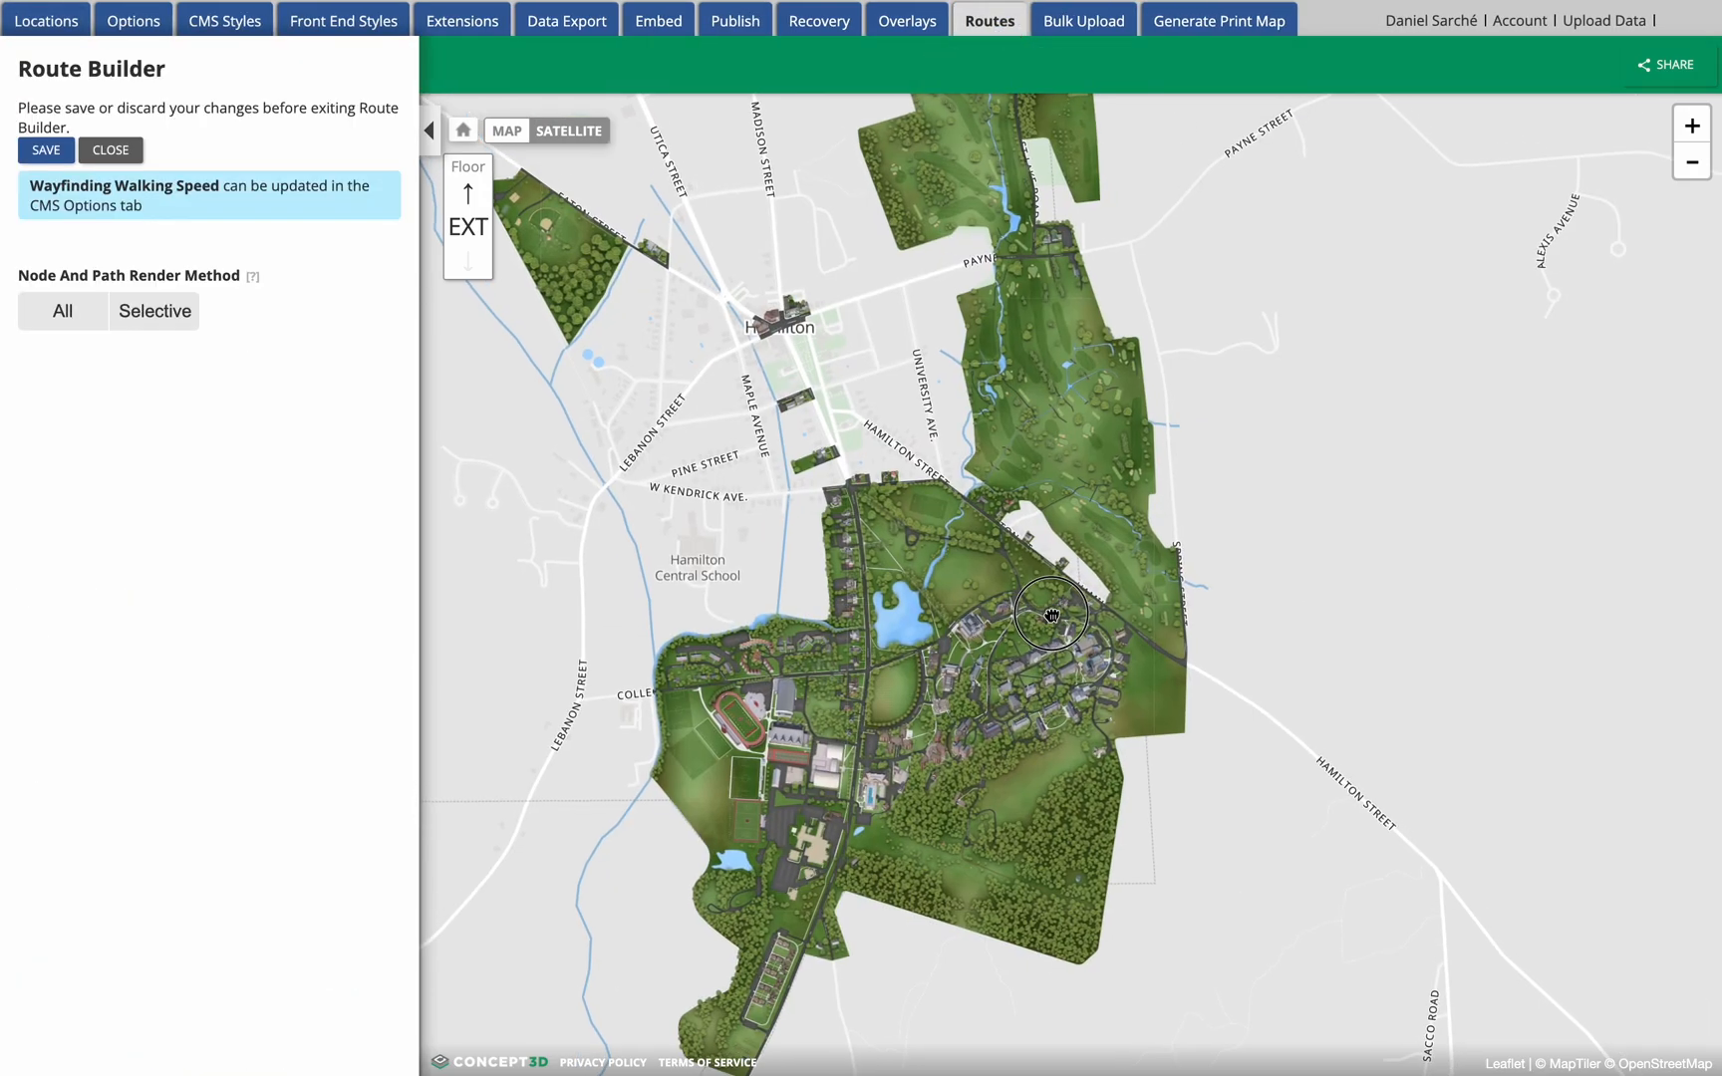
pyautogui.click(62, 312)
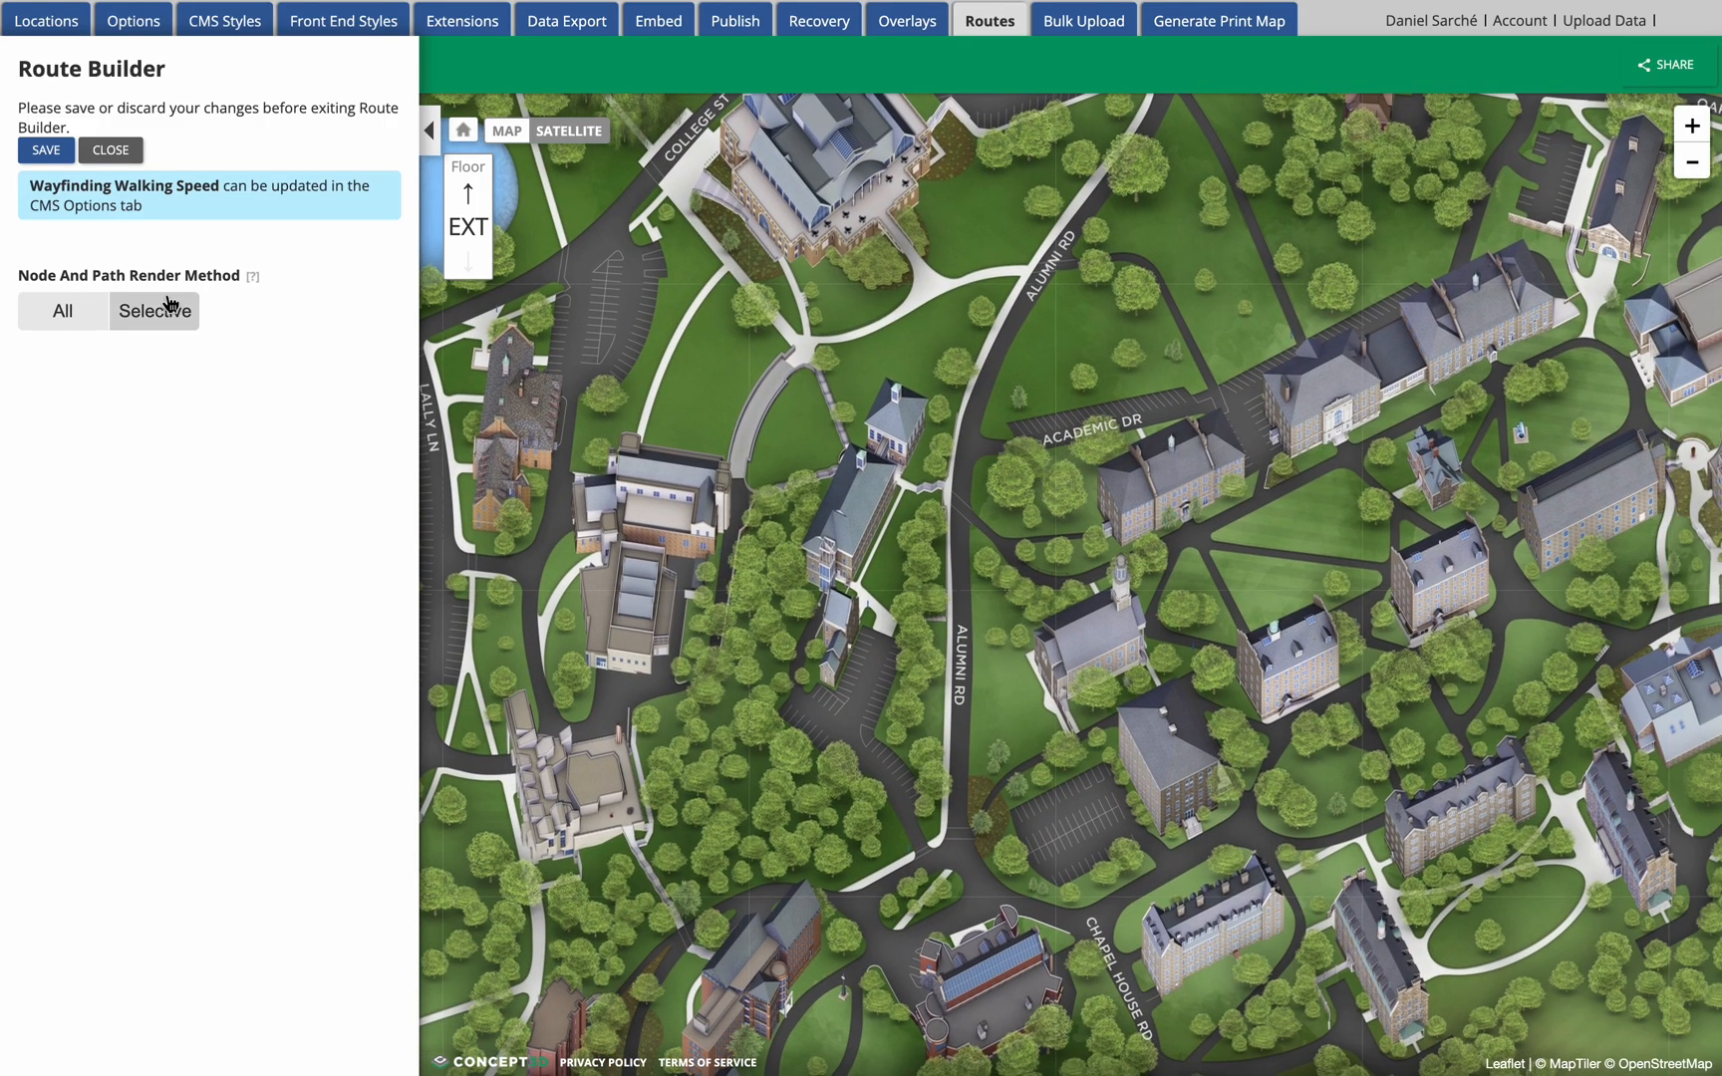
# - Selectively render the nodes and paths in the campus area around Alumni Rd and Academic Dr
pyautogui.click(165, 303)
pyautogui.moveTo(693, 258)
pyautogui.mouseDown()
pyautogui.moveTo(1141, 543)
pyautogui.moveTo(1373, 879)
pyautogui.mouseUp()
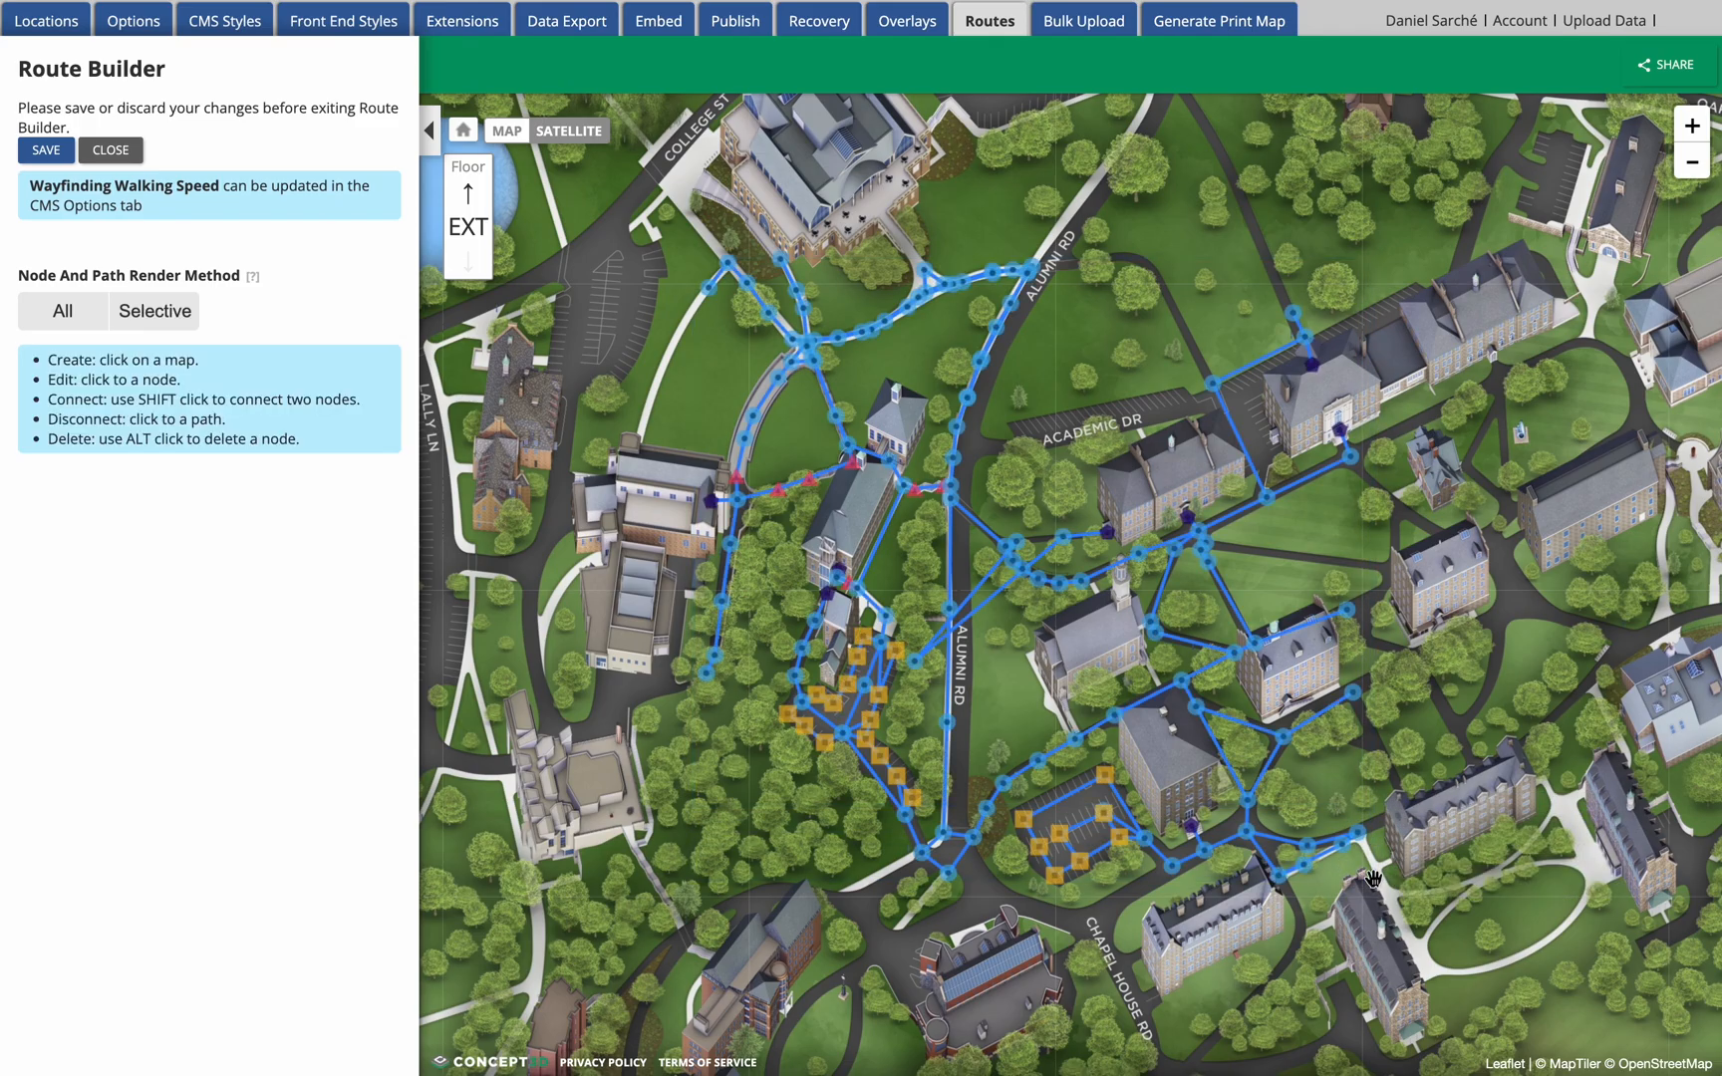
pyautogui.moveTo(1069, 642); pyautogui.dragTo(1053, 647)
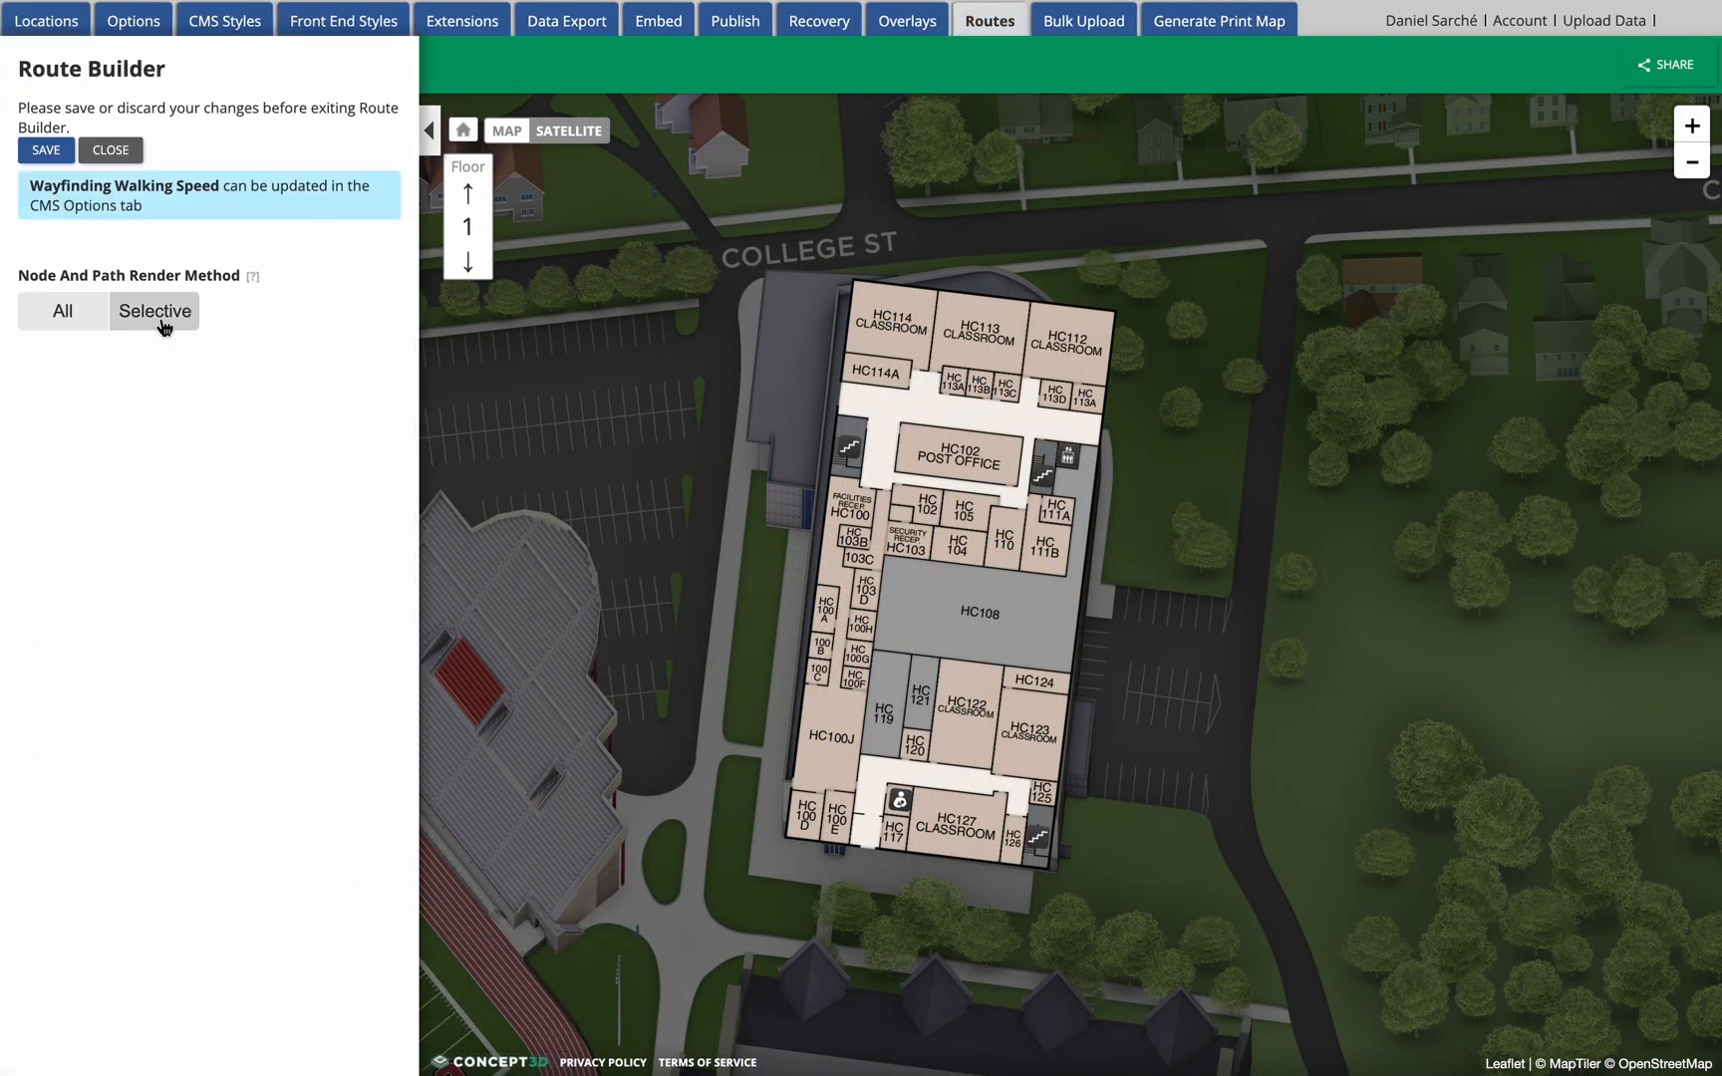
# - Selectively render the floor 1 nodes of the College St building and inspect the details of its elevator node
pyautogui.click(162, 324)
pyautogui.moveTo(855, 242)
pyautogui.mouseDown()
pyautogui.moveTo(1280, 576)
pyautogui.moveTo(1388, 753)
pyautogui.mouseUp()
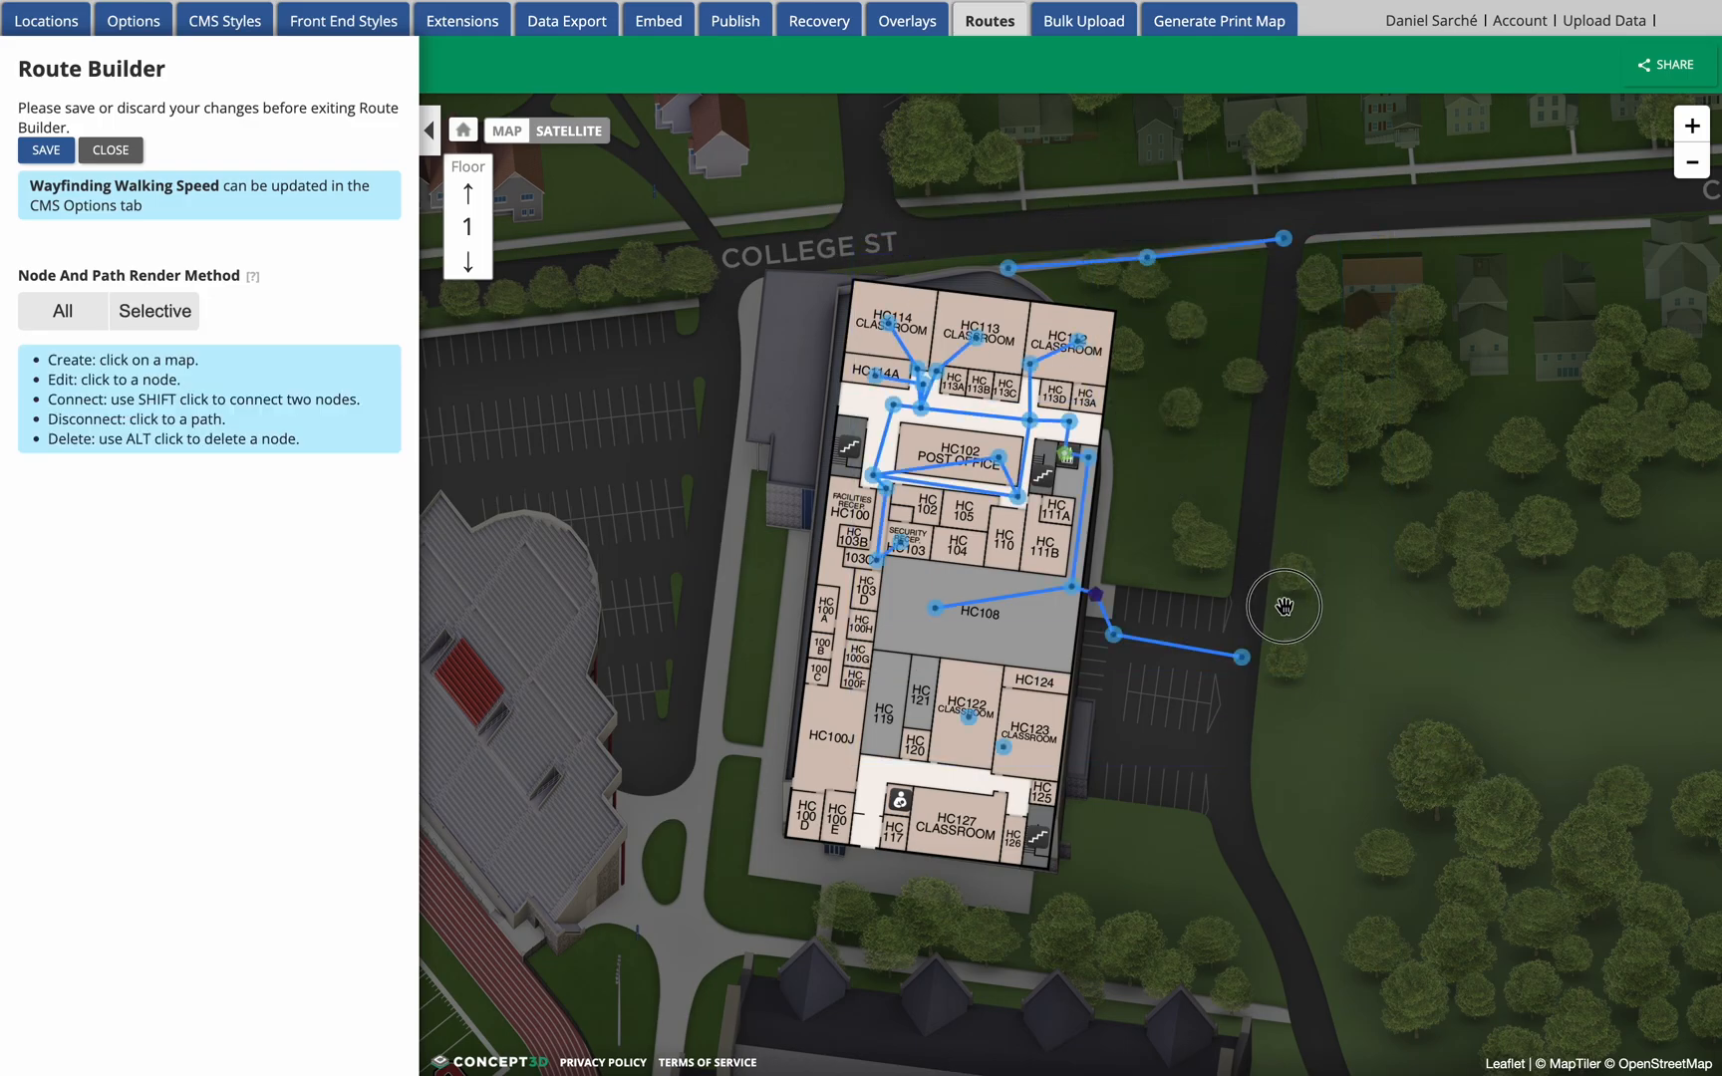
pyautogui.click(1065, 455)
pyautogui.scroll(3, 1065, 464)
pyautogui.moveTo(792, 568); pyautogui.dragTo(857, 544)
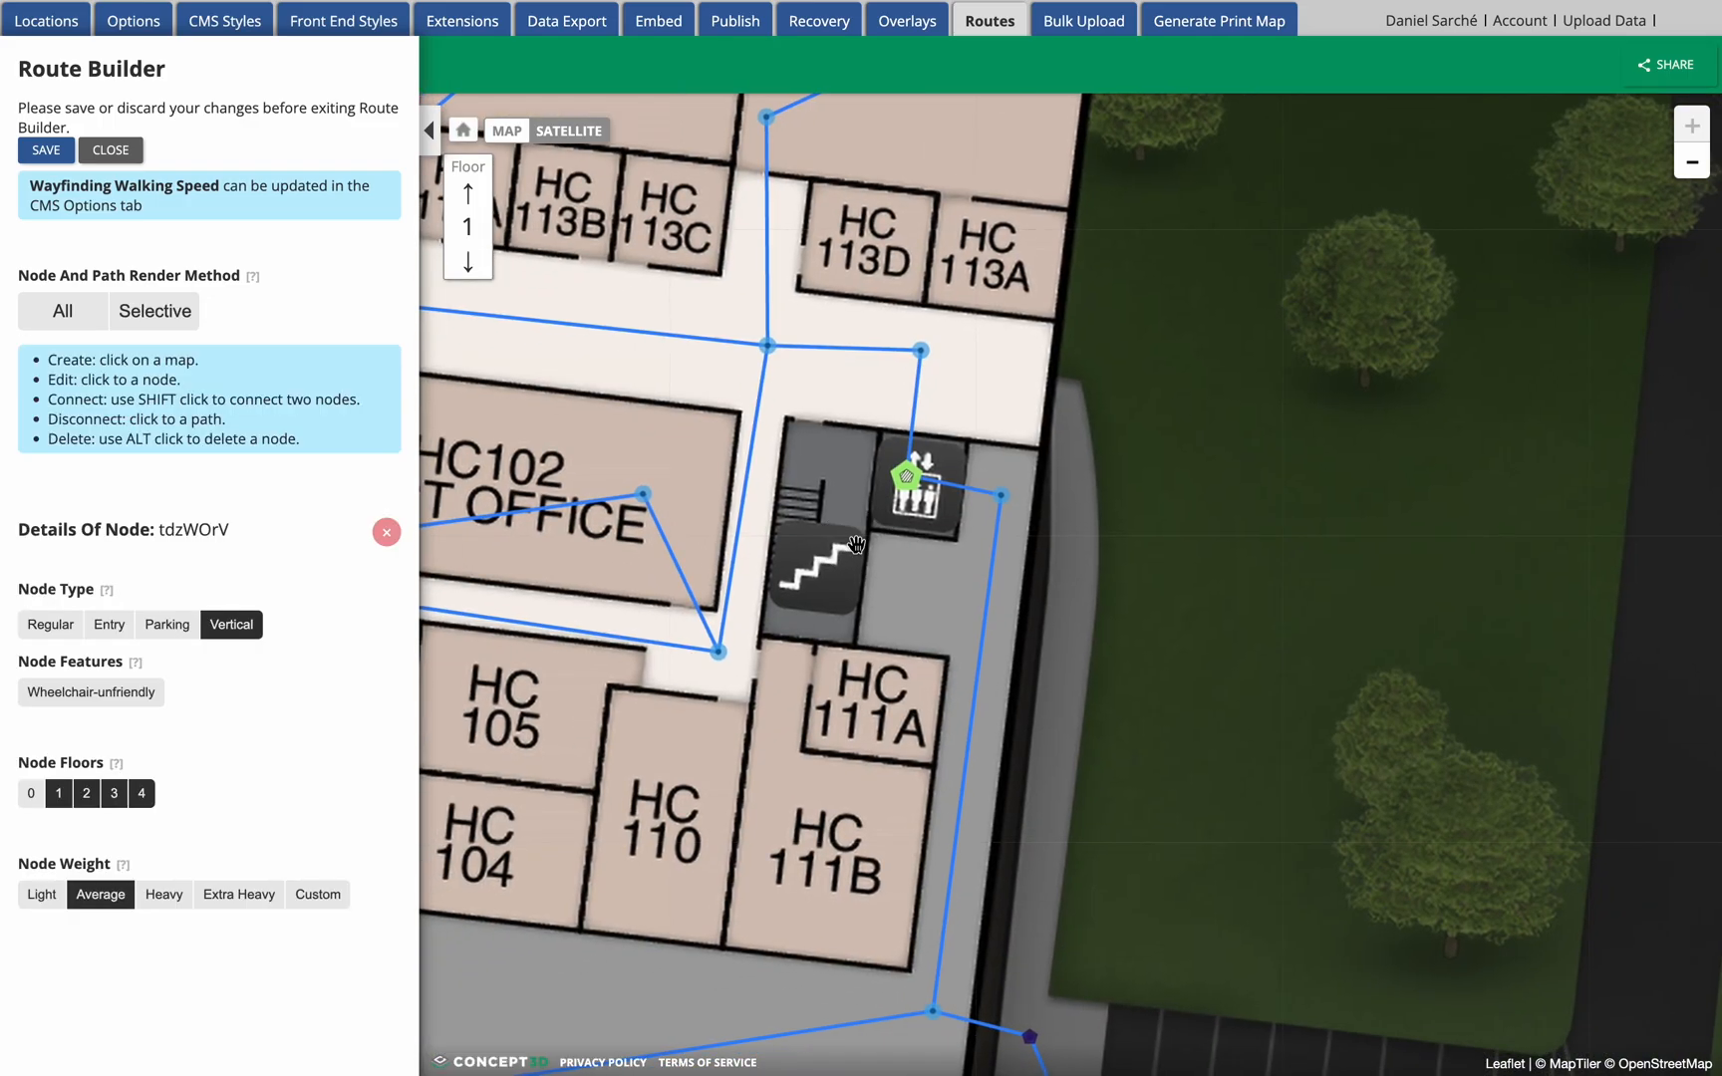
pyautogui.scroll(-5, 857, 544)
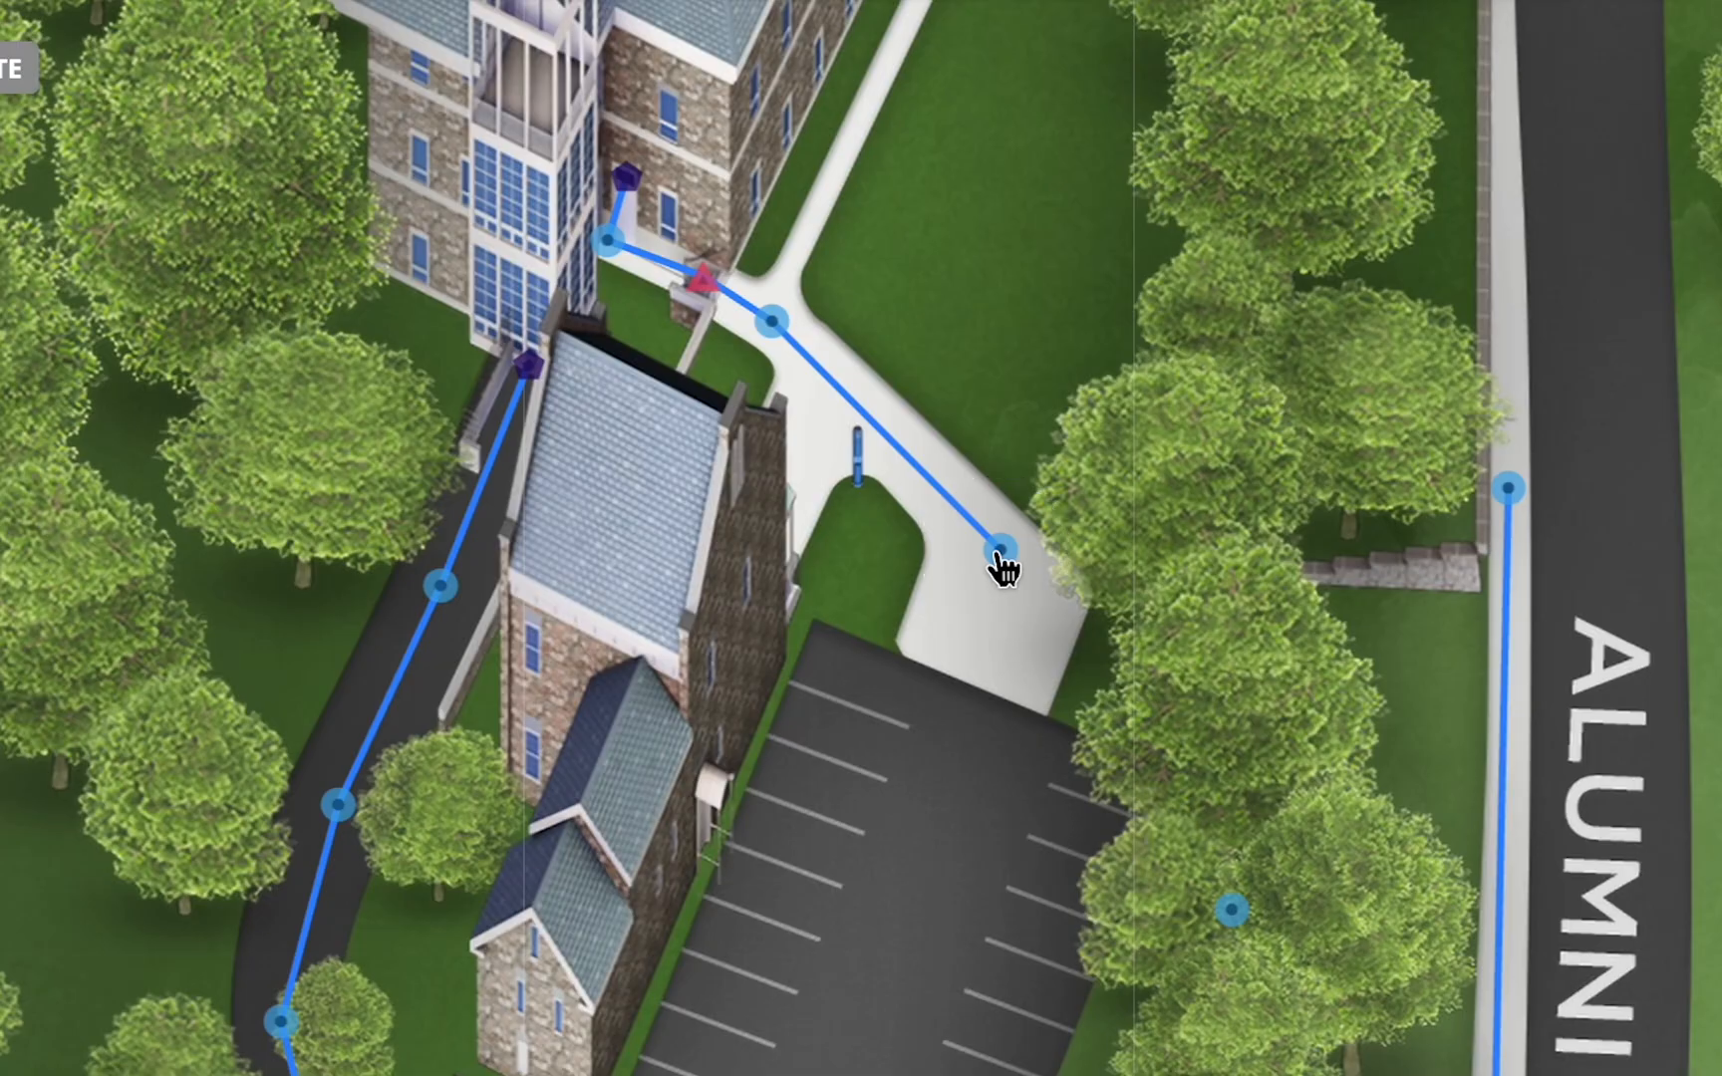
# - Add a Parking node connected to the walkway's end node and place it at the lot's northwest stalls
pyautogui.click(1000, 551)
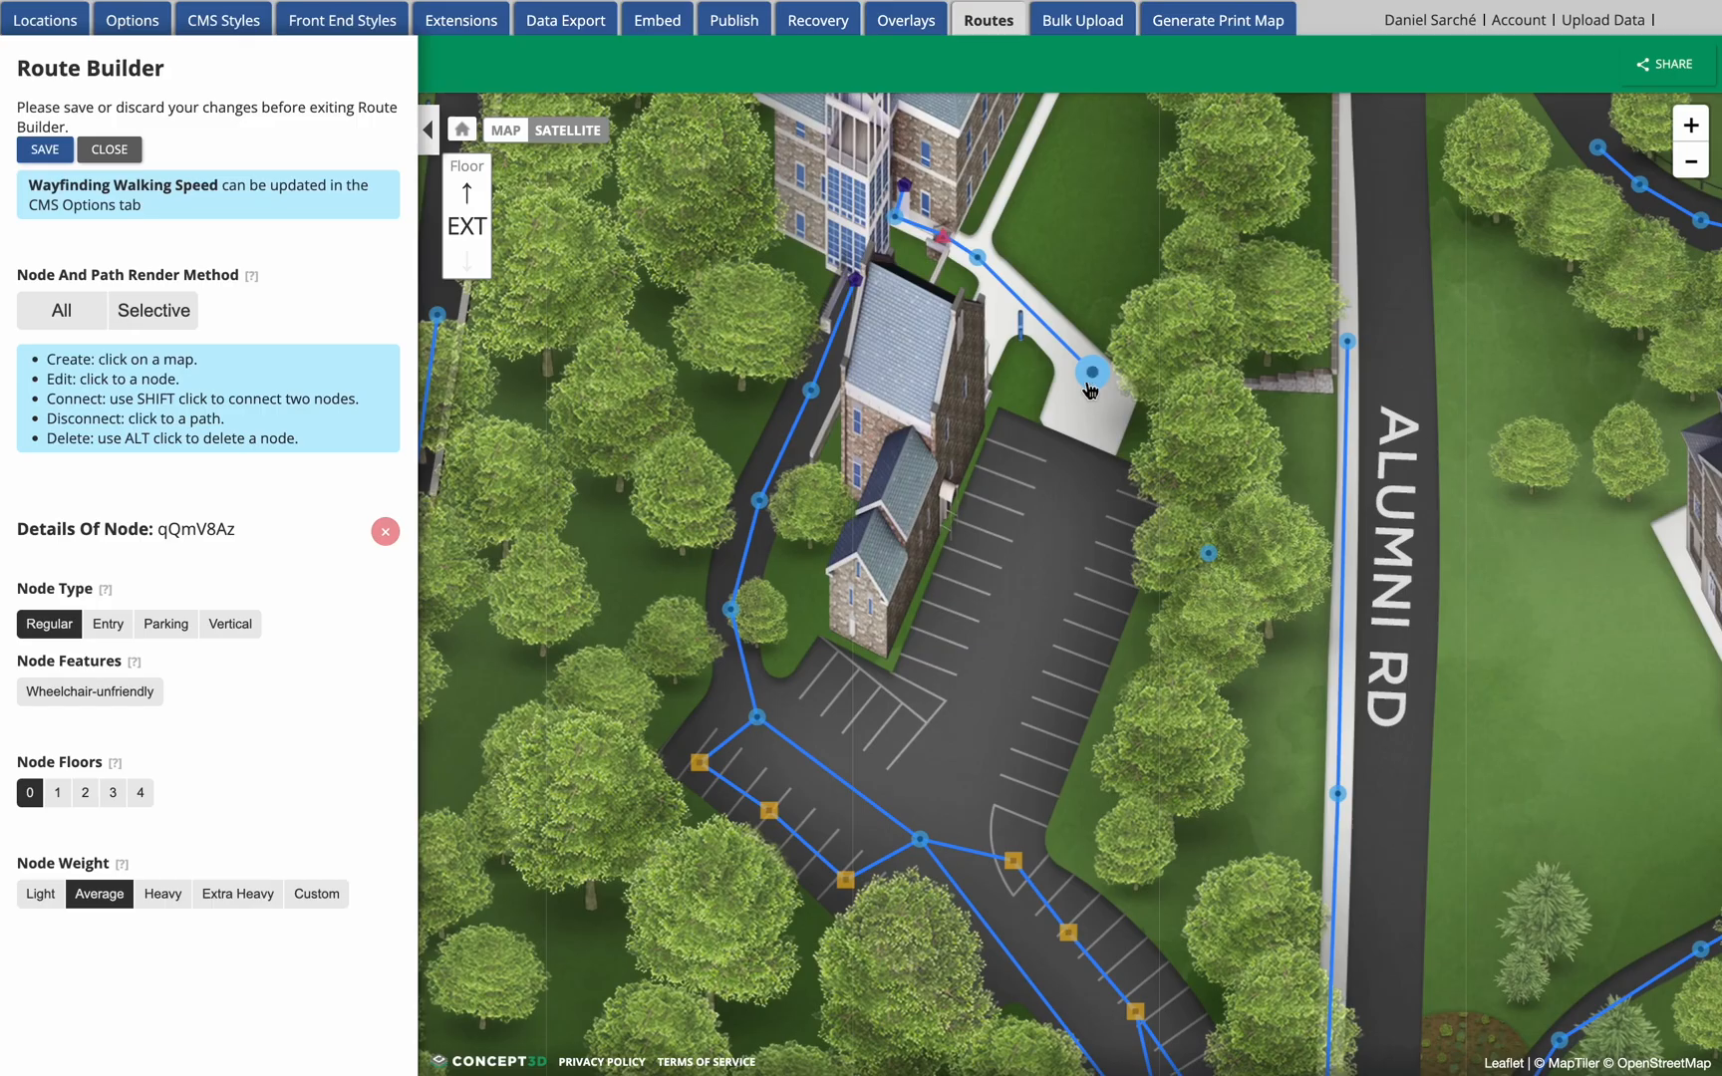
pyautogui.click(1067, 477)
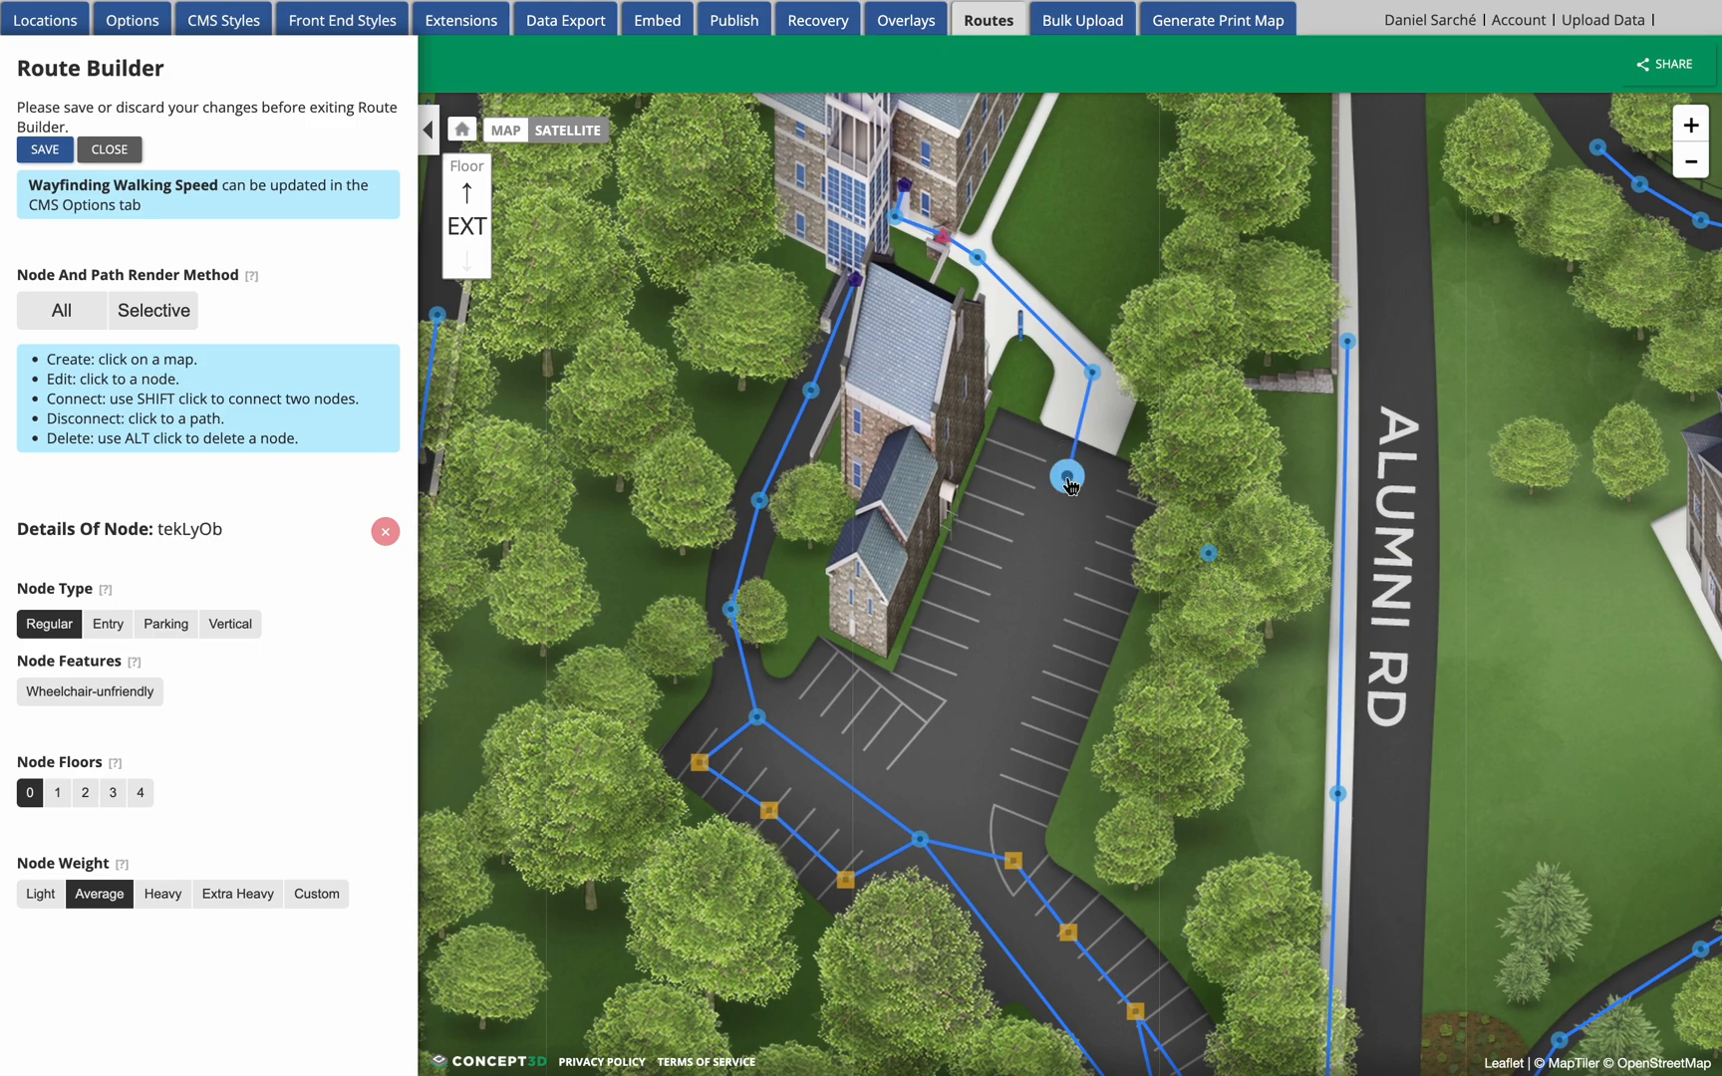
pyautogui.click(165, 623)
pyautogui.moveTo(1067, 477); pyautogui.dragTo(1006, 452)
# - Add a chain of four Parking nodes along the lot's east stalls, linking the walkway's end to the existing parking node
pyautogui.click(1092, 374)
pyautogui.click(1134, 489)
pyautogui.click(165, 624)
pyautogui.click(1107, 556)
pyautogui.click(1080, 659)
pyautogui.click(1045, 759)
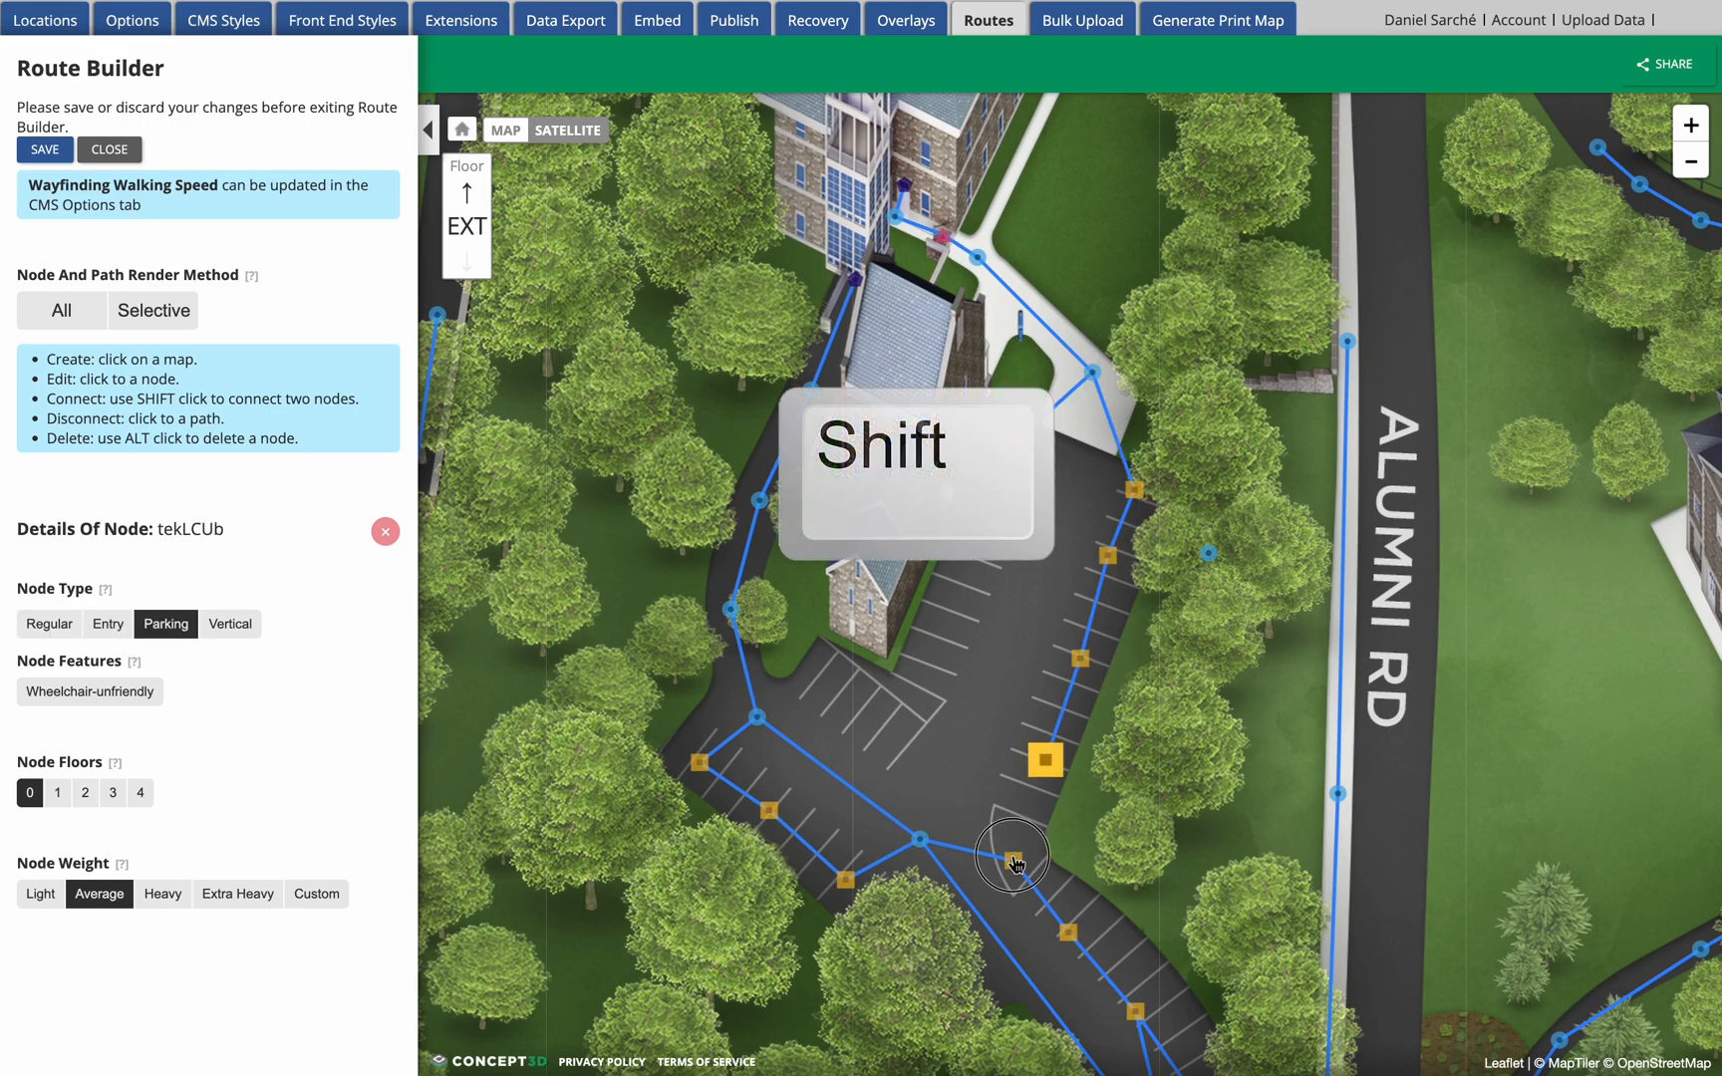
pyautogui.keyDown('shift'); pyautogui.click(1013, 855); pyautogui.keyUp('shift')
# - Add three Parking nodes along the lot's west stalls, connecting the southern junction node to the northwest parking node
pyautogui.click(919, 841)
pyautogui.click(919, 686)
pyautogui.click(166, 625)
pyautogui.click(952, 618)
pyautogui.click(988, 532)
pyautogui.keyDown('shift'); pyautogui.click(1009, 447); pyautogui.keyUp('shift')
pyautogui.moveTo(1008, 452); pyautogui.dragTo(907, 568)
# - Add two nodes down the middle of the parking lot, connecting the walkway's end to the southern junction node
pyautogui.click(992, 487)
pyautogui.click(925, 696)
pyautogui.click(875, 840)
pyautogui.keyDown('shift'); pyautogui.click(820, 953); pyautogui.keyUp('shift')
# - Connect the central aisle nodes to the Parking nodes on both sides, adding another aisle node near the lot's north end
pyautogui.click(875, 840)
pyautogui.keyDown('shift'); pyautogui.click(947, 875); pyautogui.keyUp('shift')
pyautogui.click(925, 697)
pyautogui.keyDown('shift'); pyautogui.click(981, 773); pyautogui.keyUp('shift')
pyautogui.keyDown('shift'); pyautogui.click(911, 562); pyautogui.keyUp('shift')
pyautogui.click(950, 631)
pyautogui.keyDown('shift'); pyautogui.click(889, 648); pyautogui.keyUp('shift')
pyautogui.click(925, 696)
pyautogui.keyDown('shift'); pyautogui.click(852, 733); pyautogui.keyUp('shift')
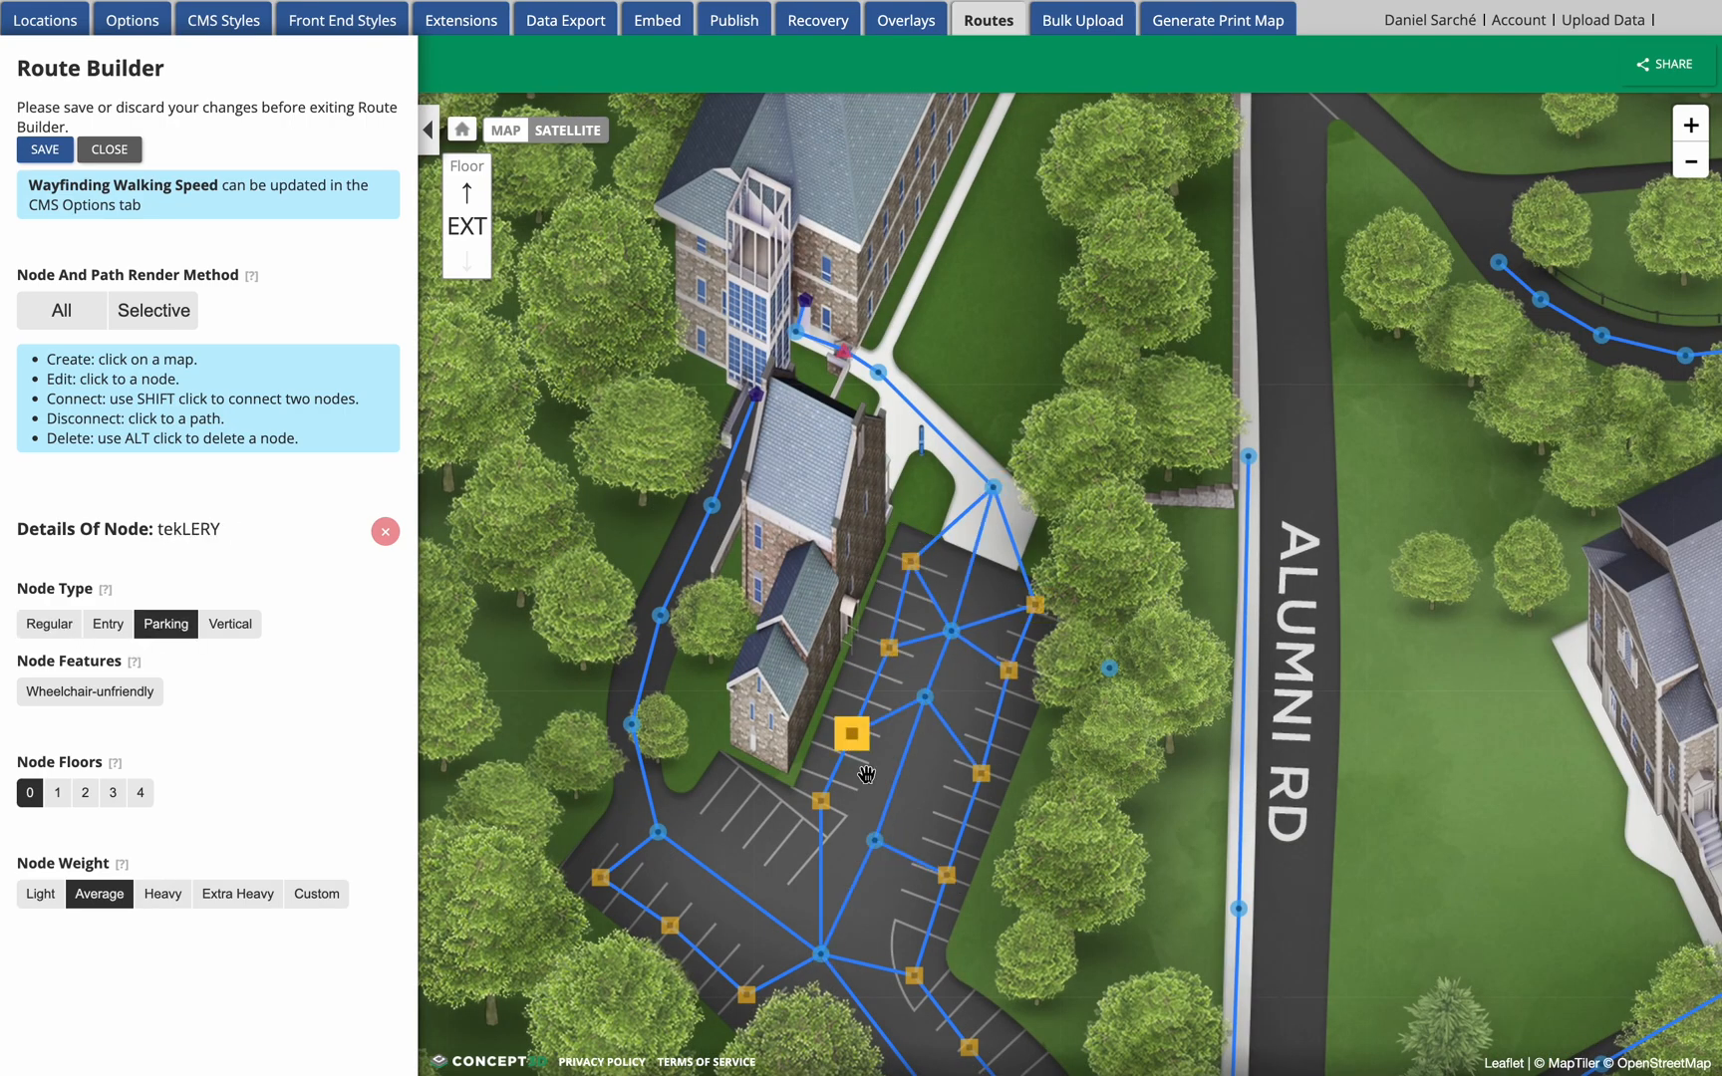
pyautogui.click(875, 839)
pyautogui.keyDown('shift'); pyautogui.click(820, 800); pyautogui.keyUp('shift')
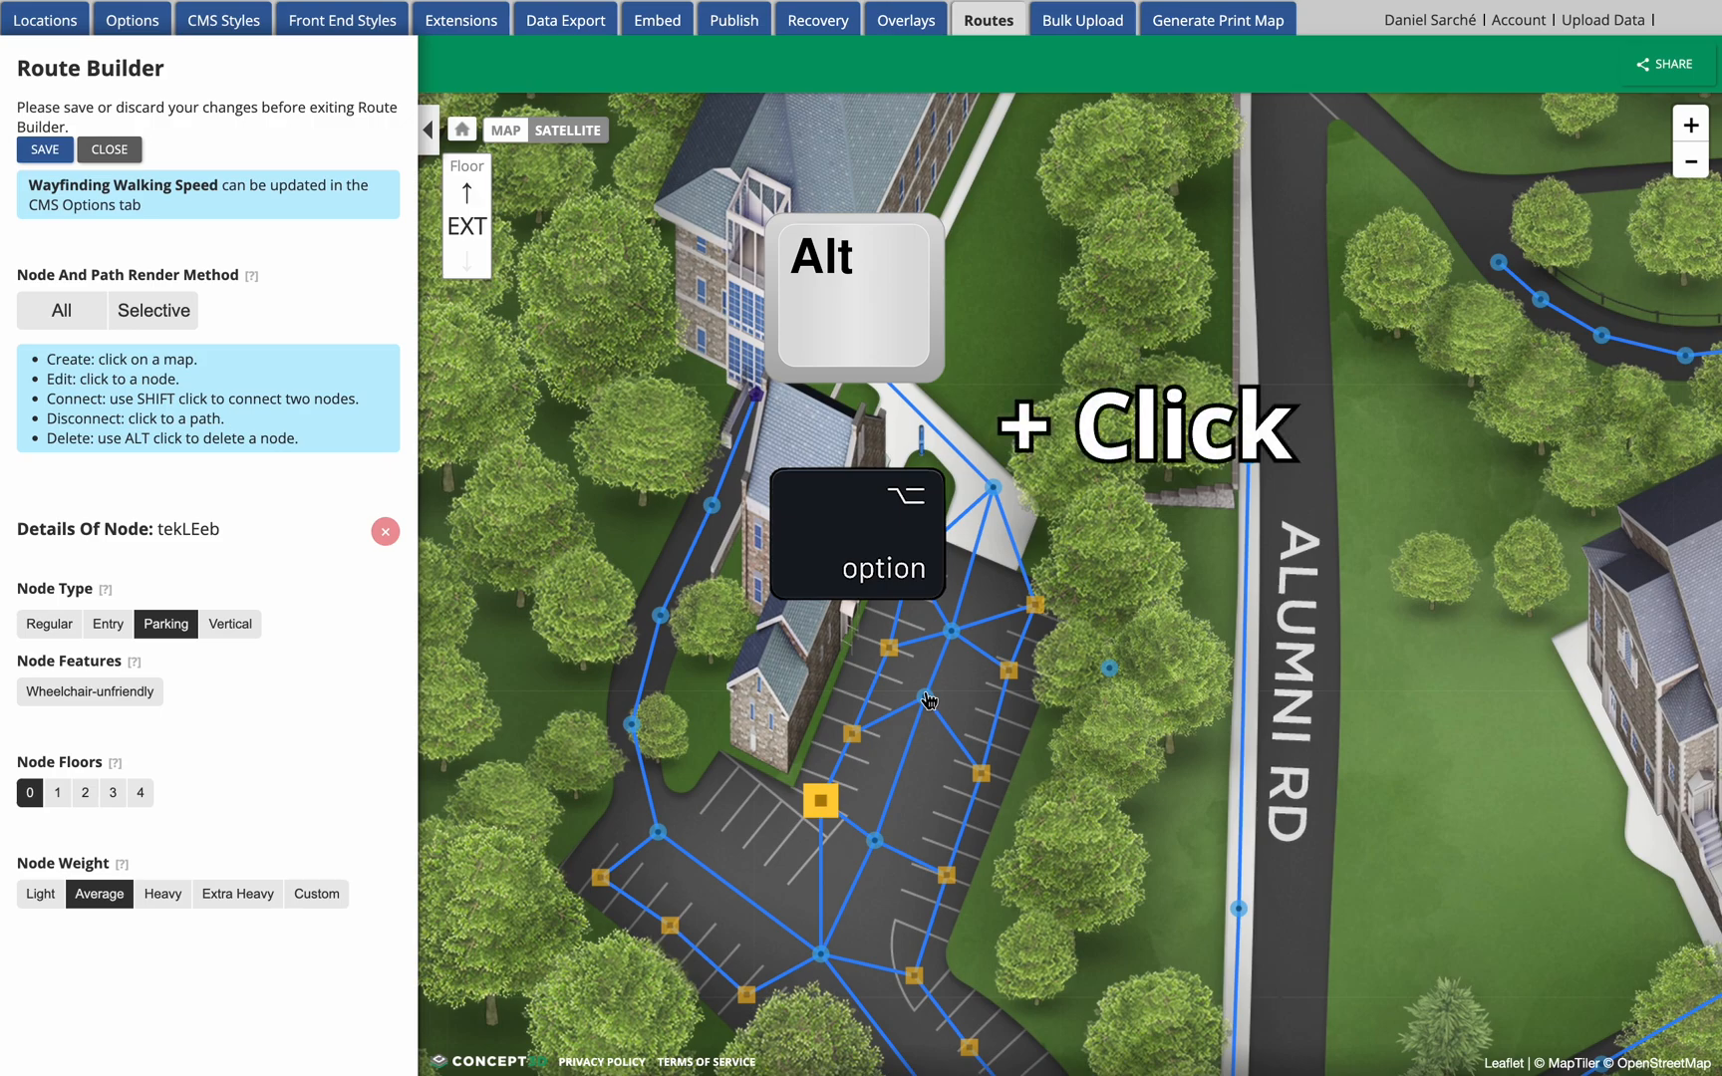
# - Delete the middle node of the parking lot's central aisle
pyautogui.keyDown('alt'); pyautogui.click(925, 698); pyautogui.keyUp('alt')
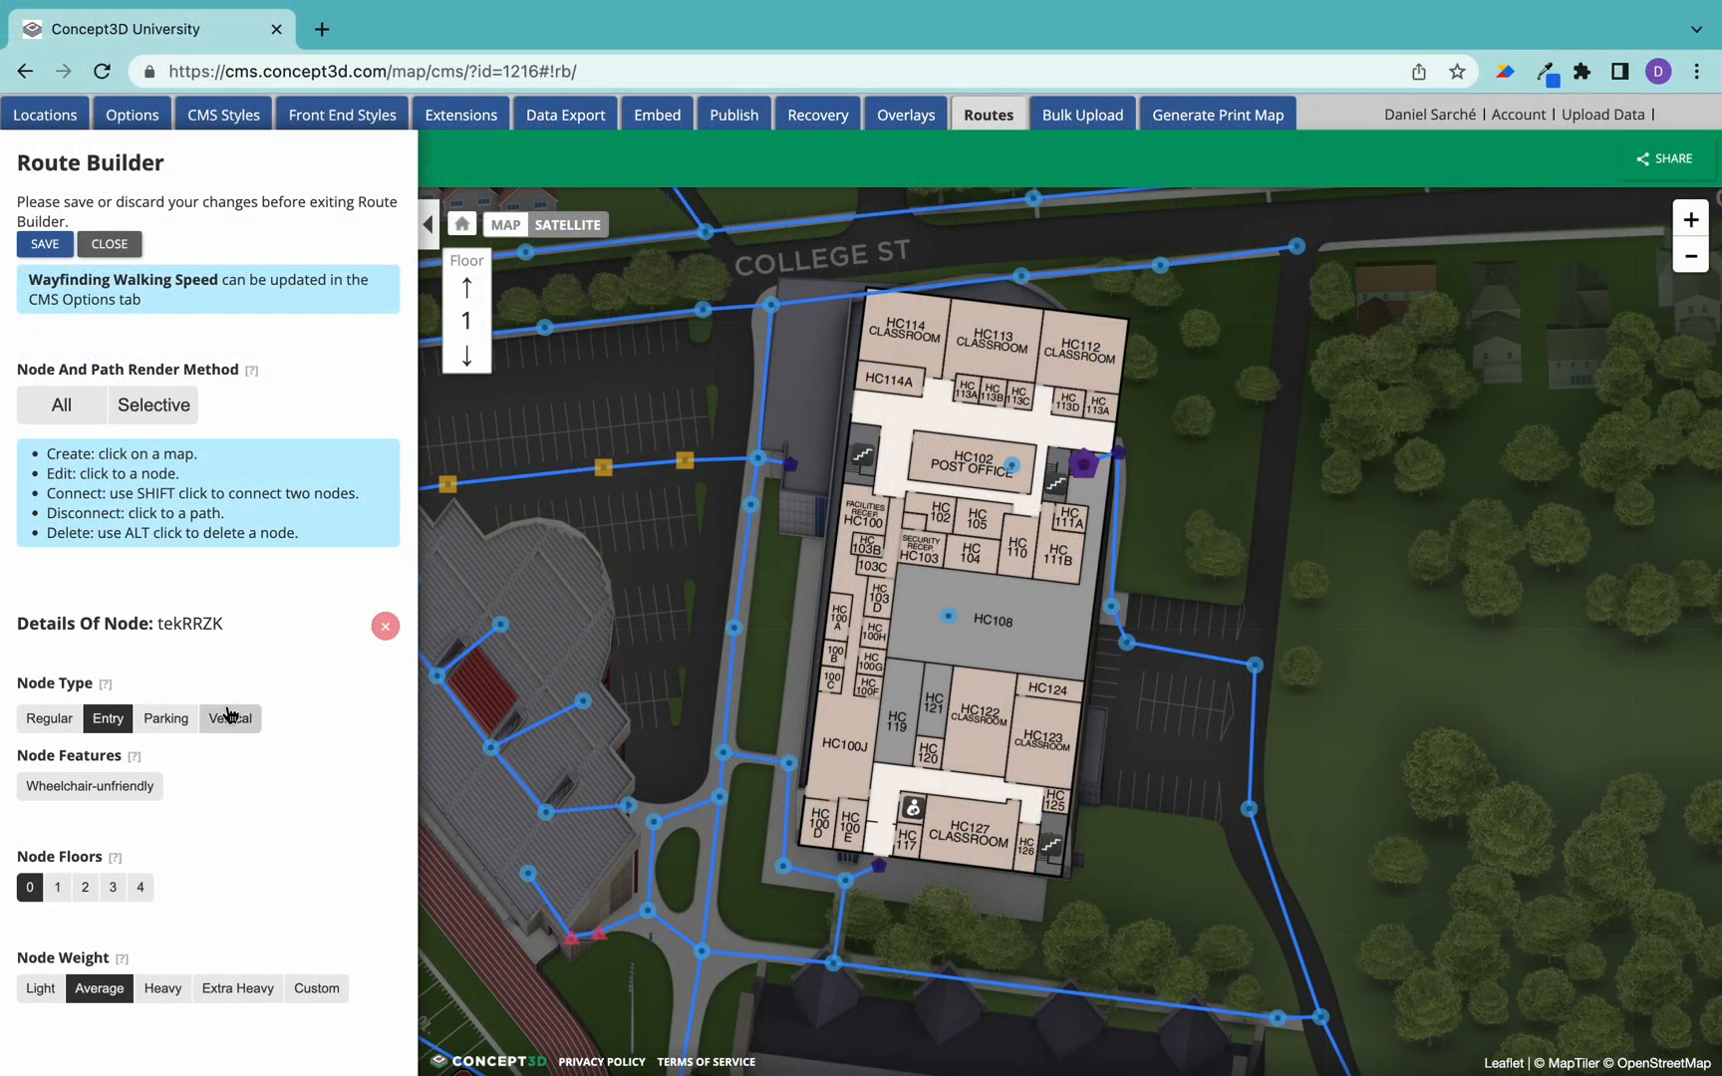
# - Set the elevator node to Vertical and add a Vertical node at the west staircase, connected to the west entrance
pyautogui.click(228, 717)
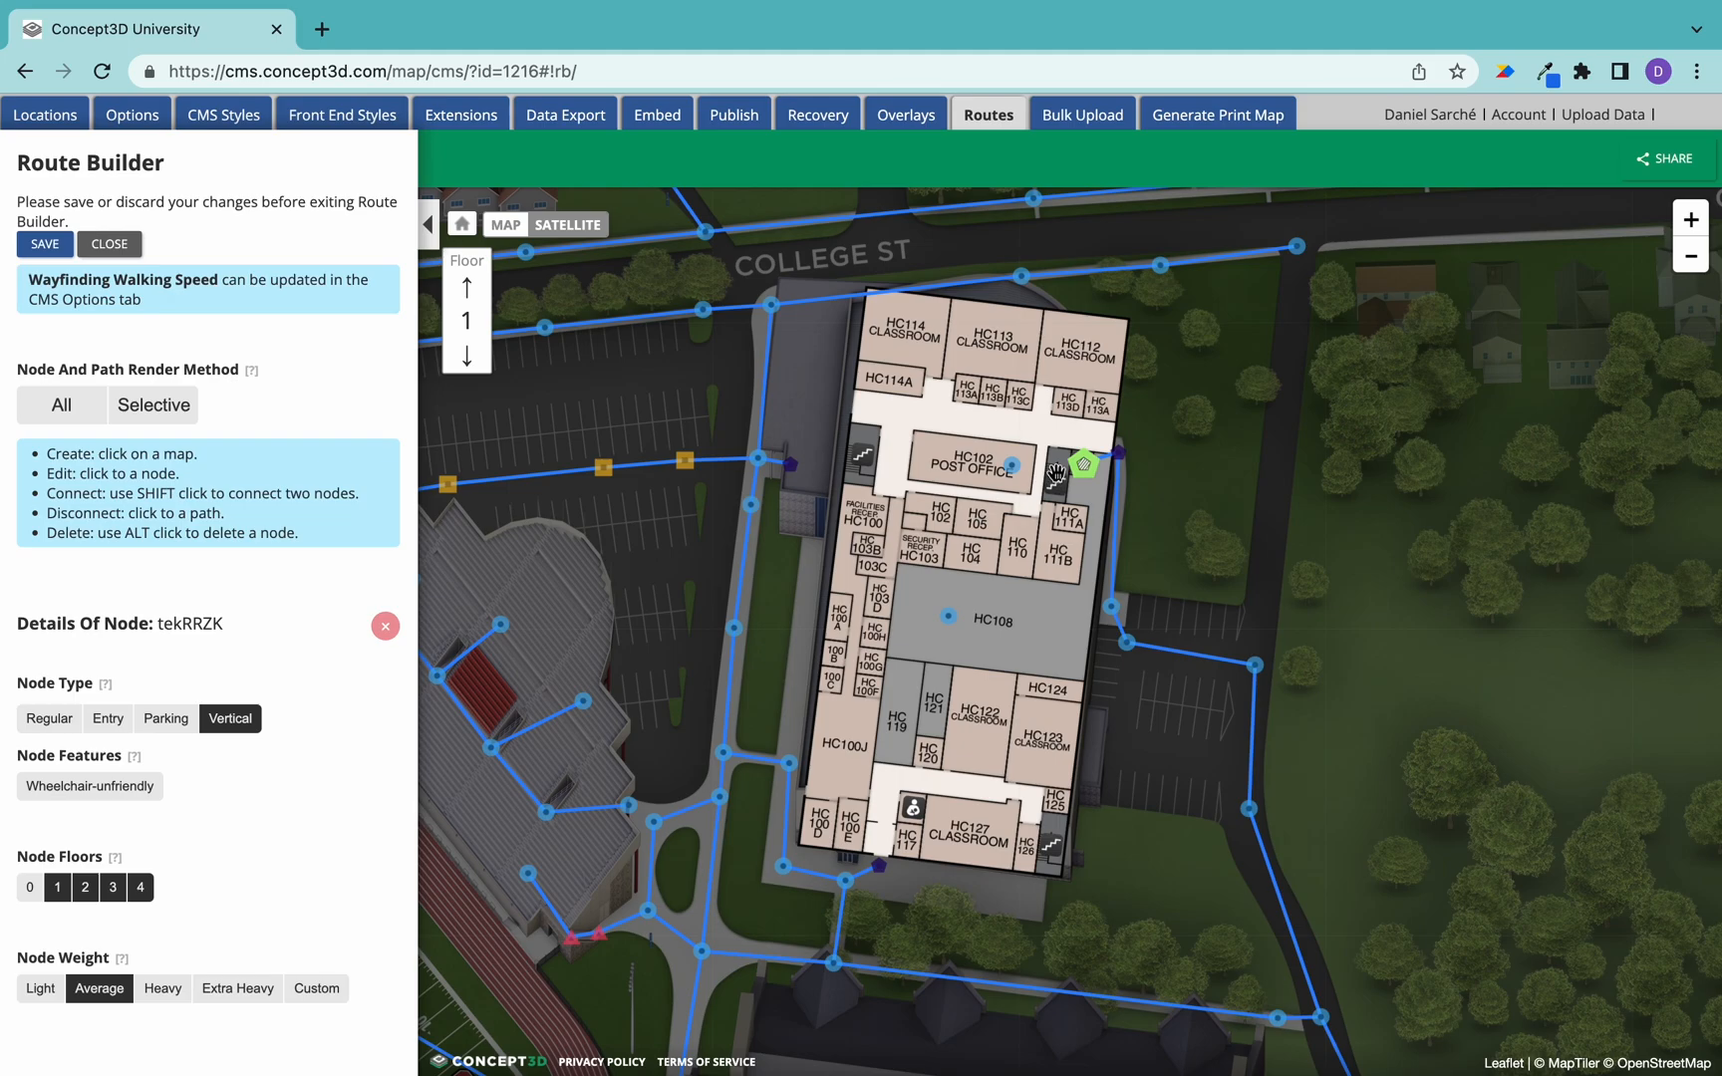
pyautogui.click(792, 466)
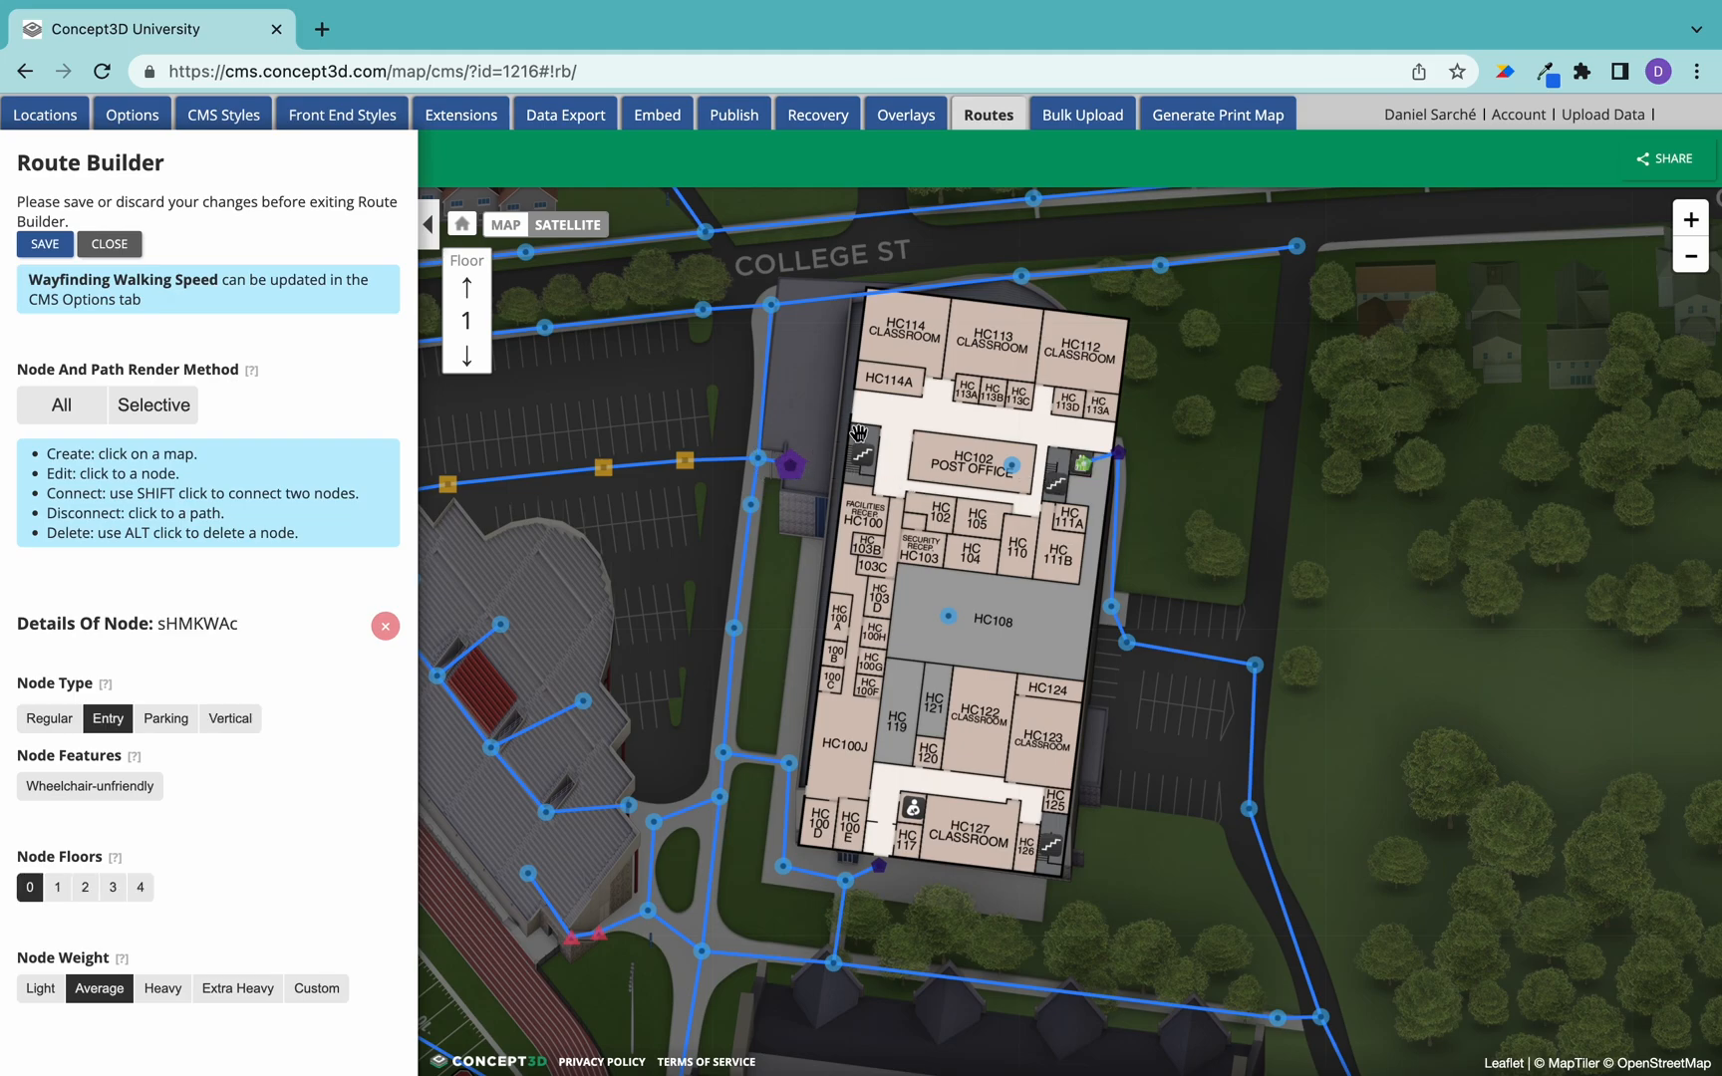
pyautogui.click(859, 463)
pyautogui.click(229, 717)
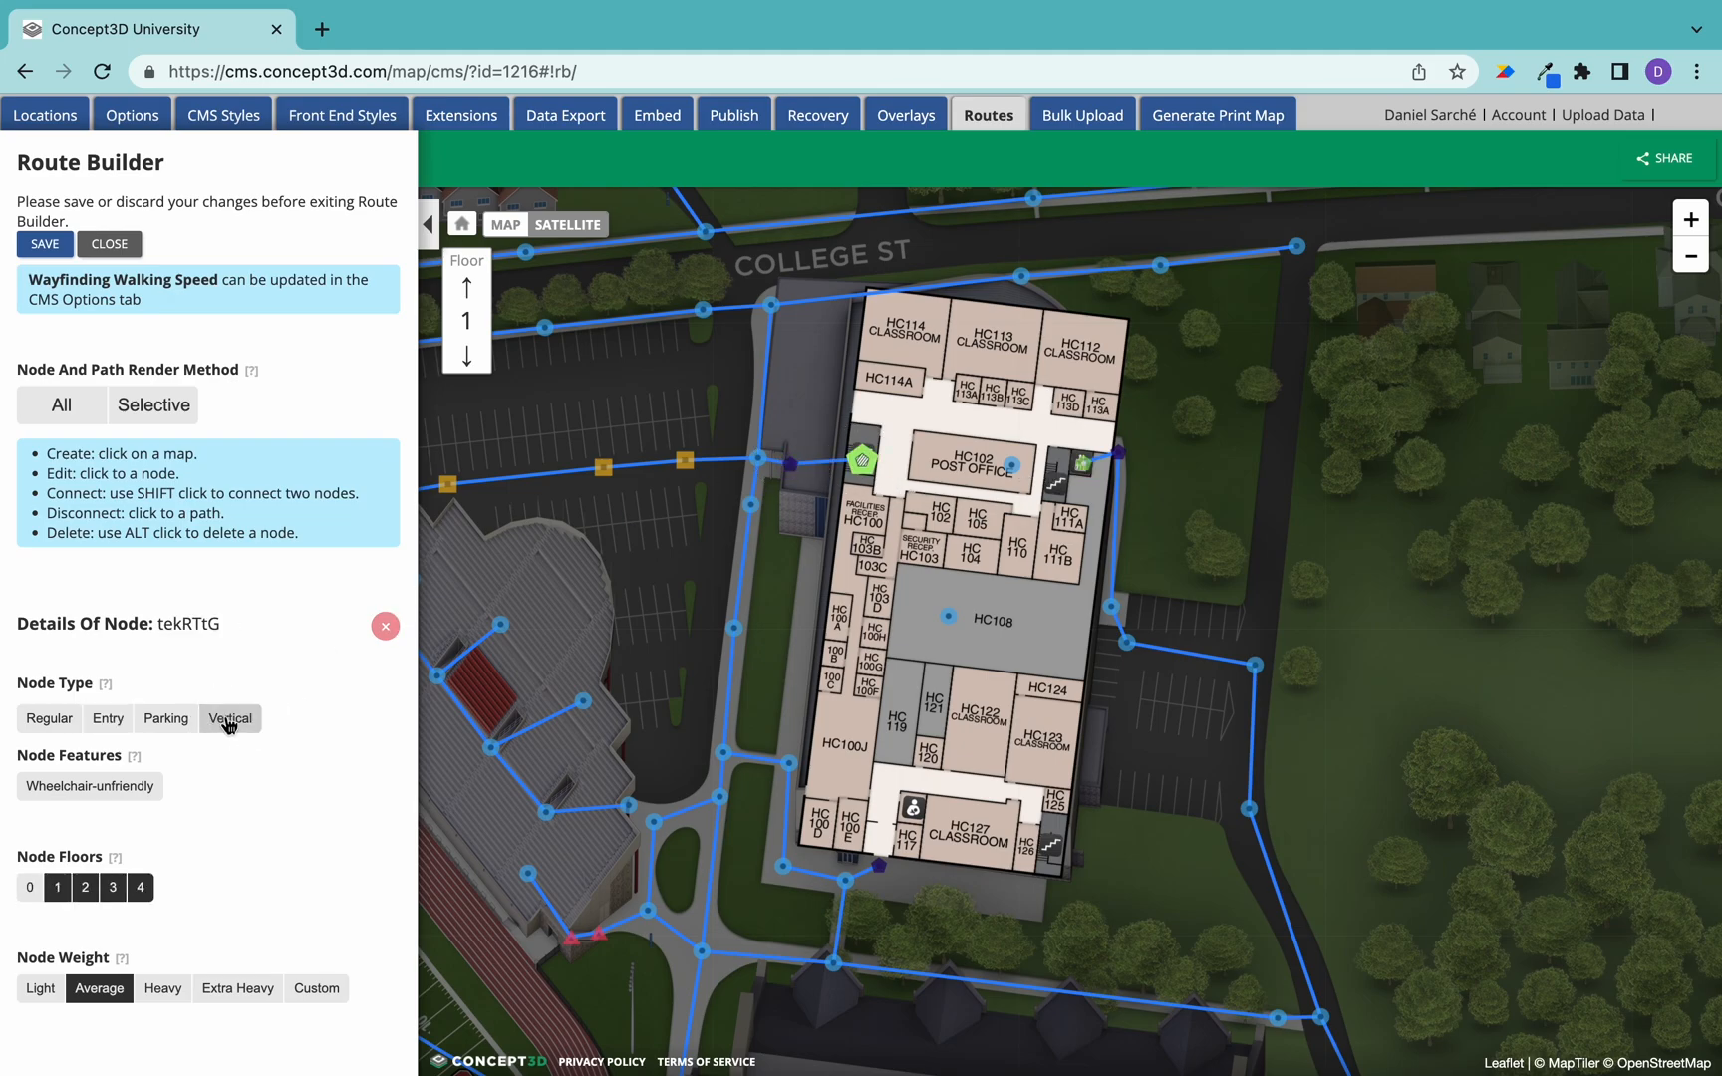
# - Add an Entry node outside the building's southeast corner, connected to the south entrance node
pyautogui.click(881, 868)
pyautogui.click(1029, 895)
pyautogui.click(107, 717)
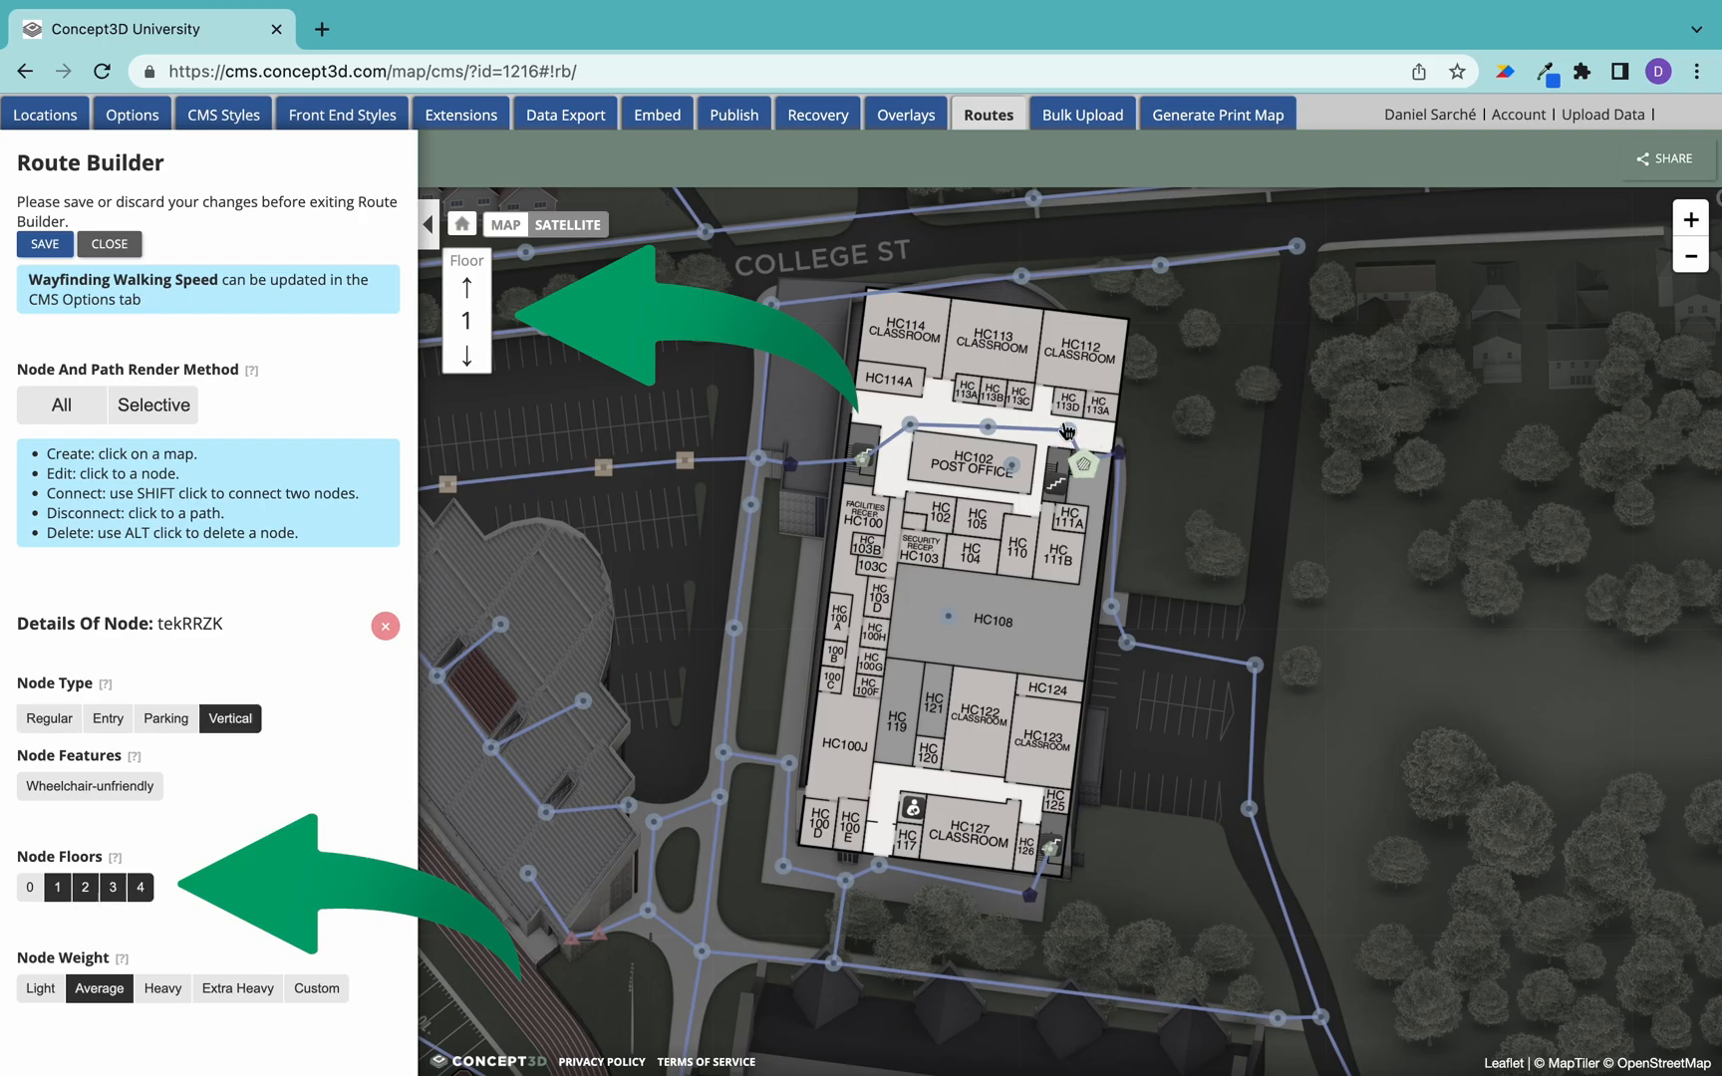
# - Add floor 1 nodes through the hallways and into rooms such as HC114, HC113, HC112 and HC110
pyautogui.click(892, 477)
pyautogui.click(938, 406)
pyautogui.click(919, 341)
pyautogui.click(980, 319)
pyautogui.click(1038, 414)
pyautogui.click(1051, 344)
pyautogui.click(1040, 442)
pyautogui.click(1019, 566)
pyautogui.click(887, 807)
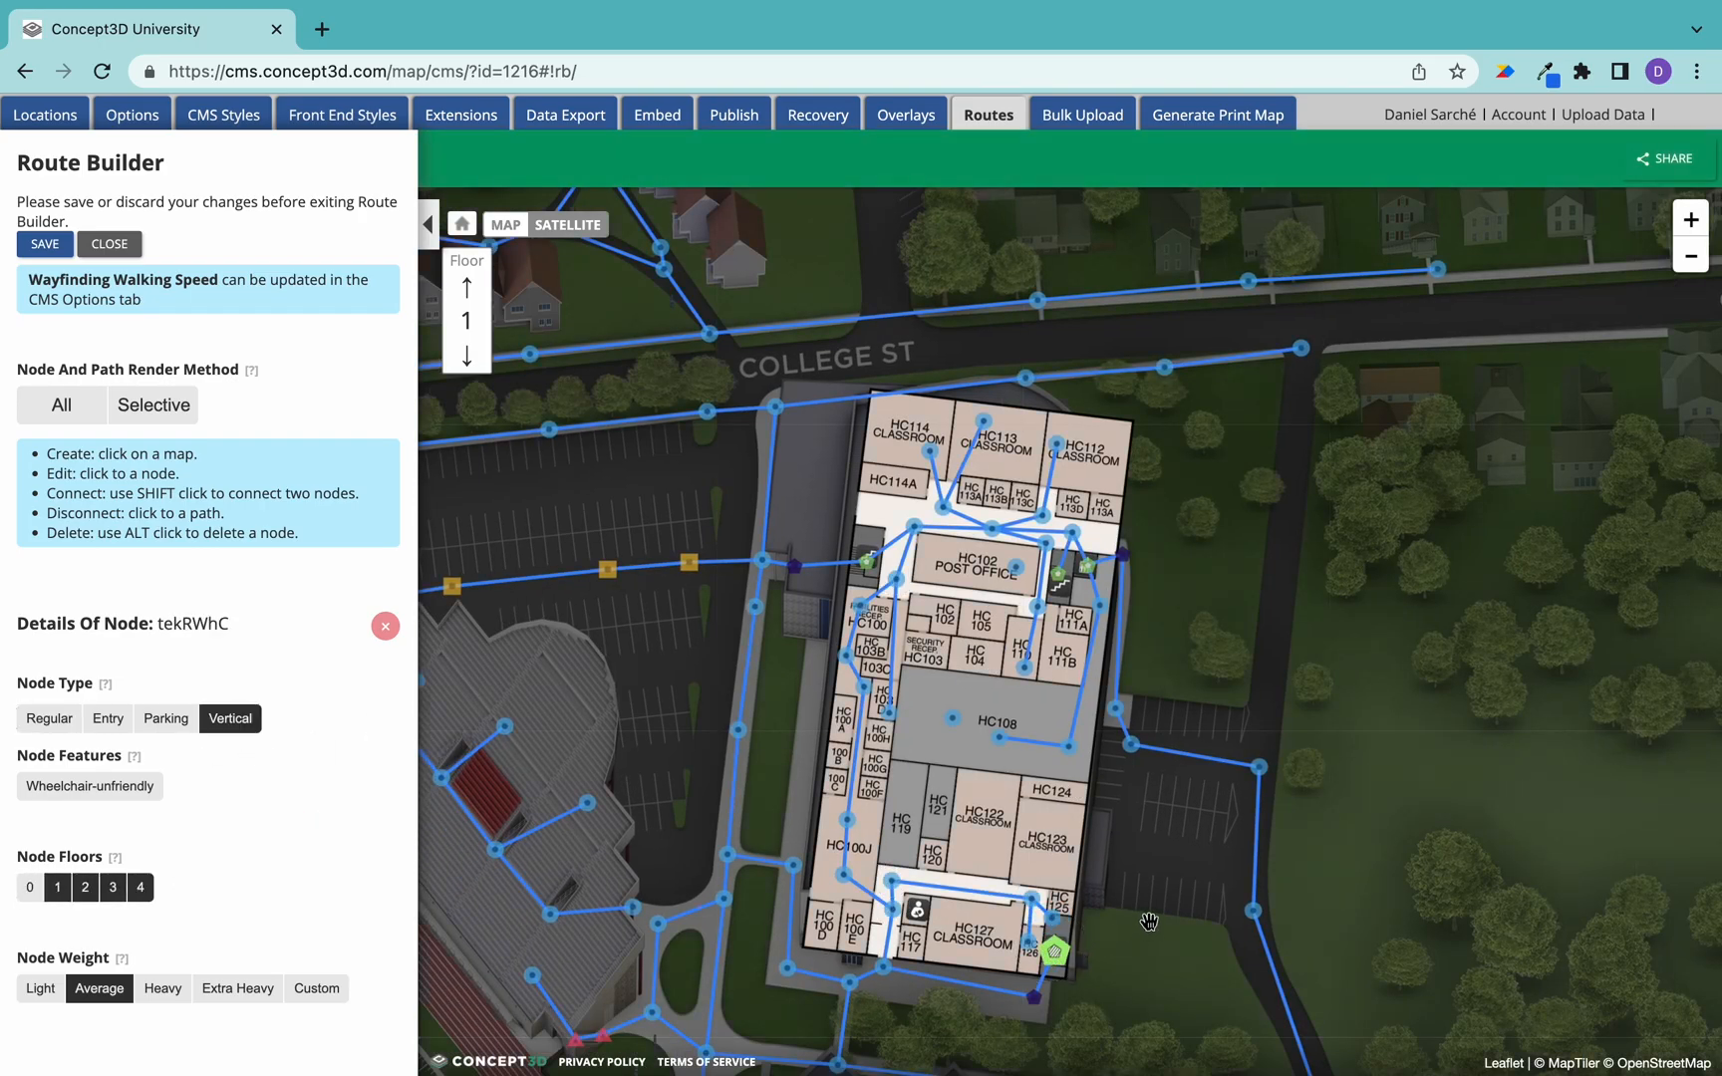
# - Mark the building's three staircase nodes as Wheelchair-unfriendly
pyautogui.click(85, 786)
pyautogui.click(1060, 578)
pyautogui.click(108, 790)
pyautogui.click(866, 564)
pyautogui.click(122, 788)
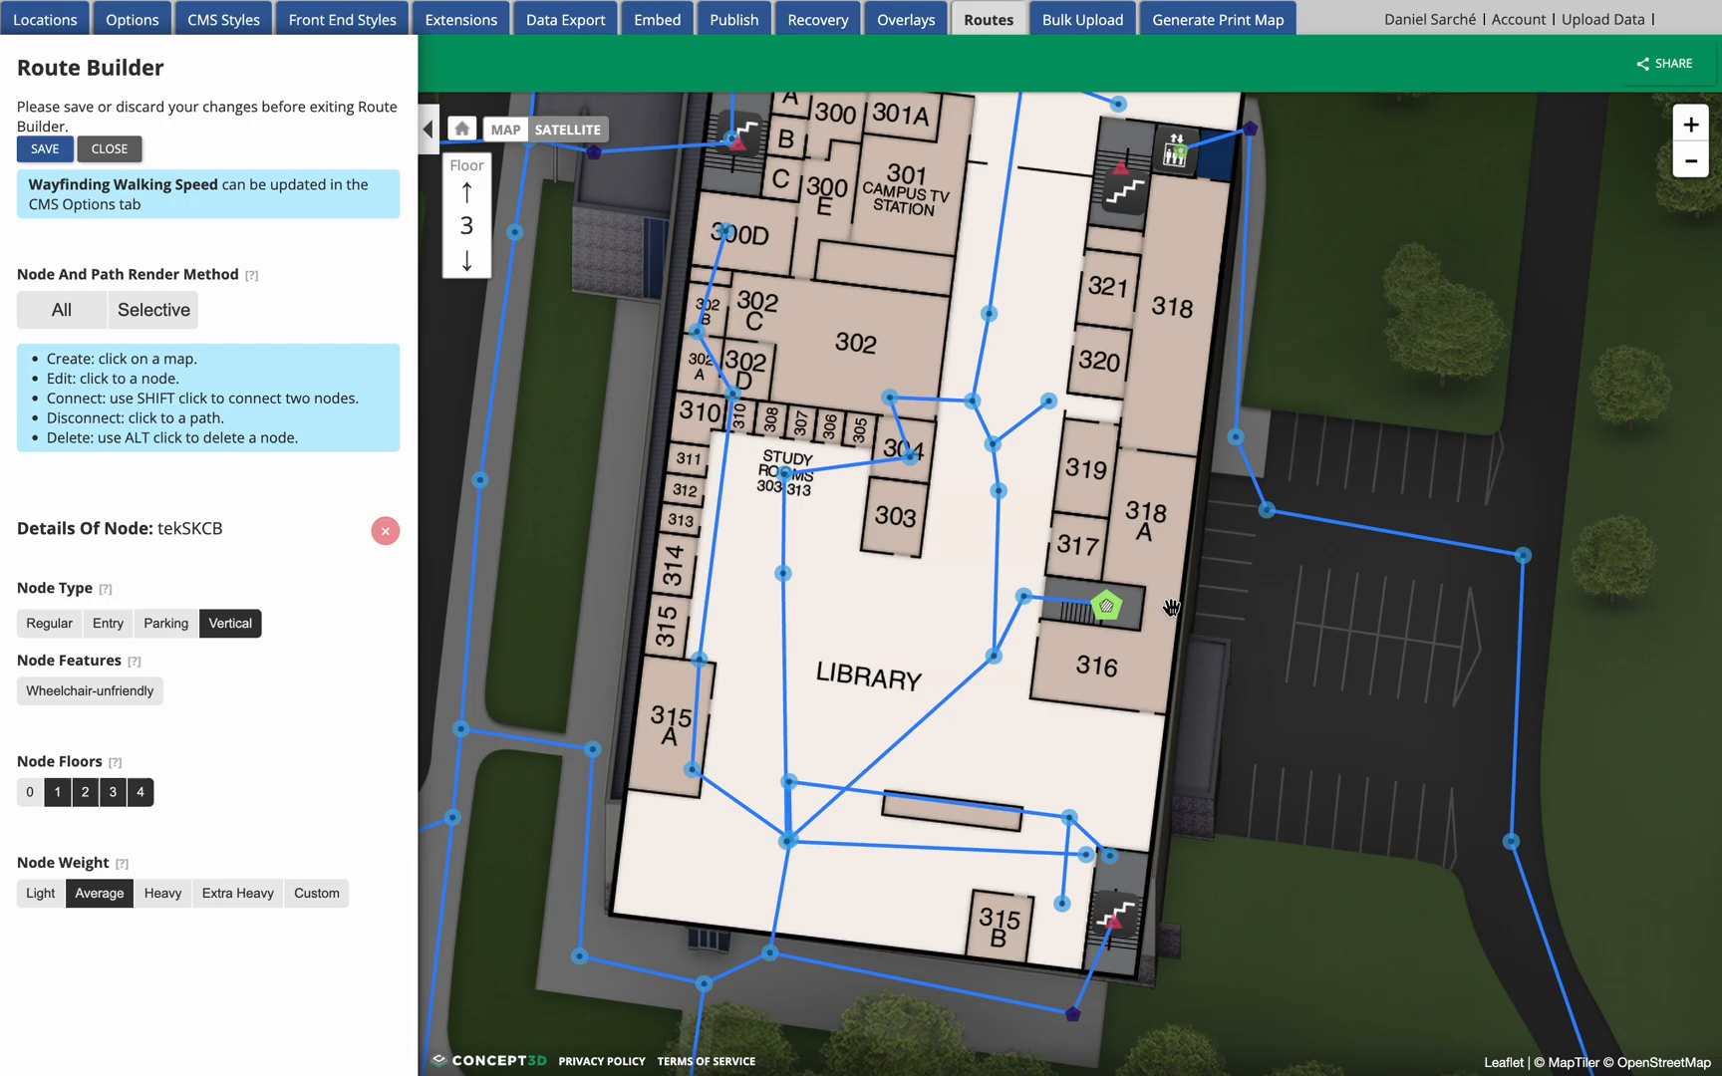
# - Return from floor 3 to the lower floors and save the route changes despite the analysis errors
pyautogui.click(461, 263)
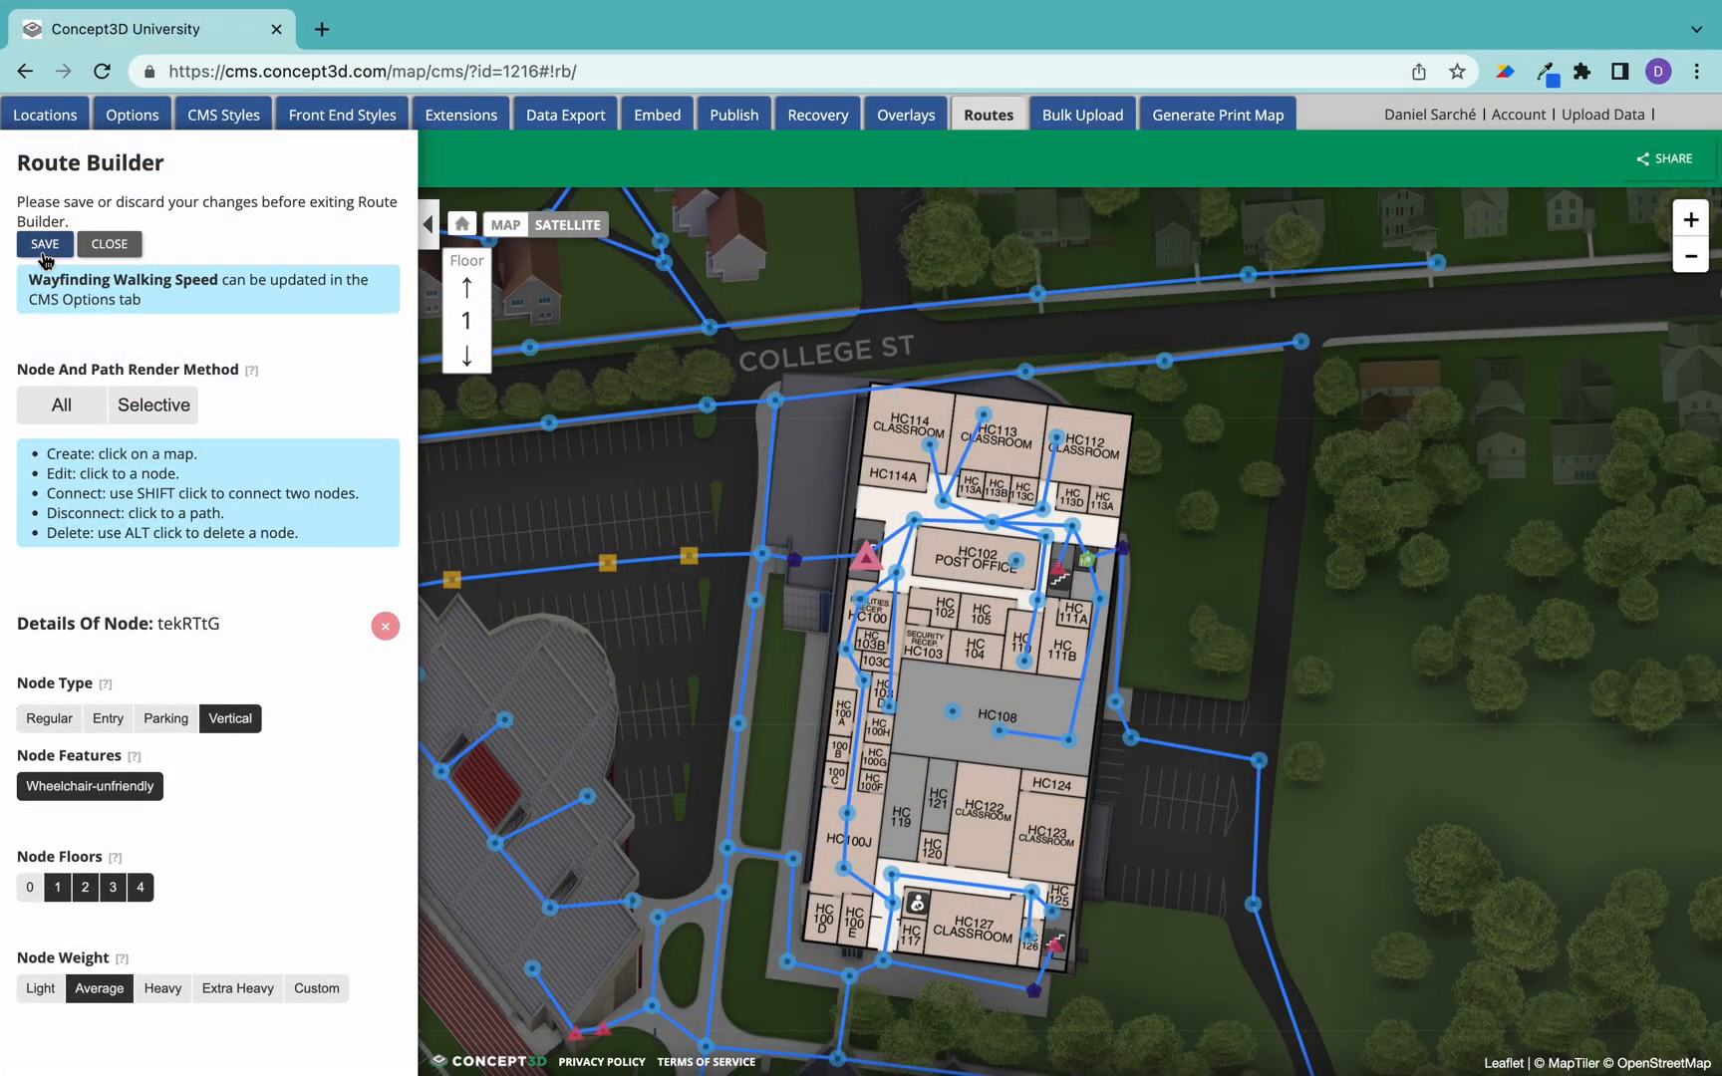
pyautogui.click(45, 249)
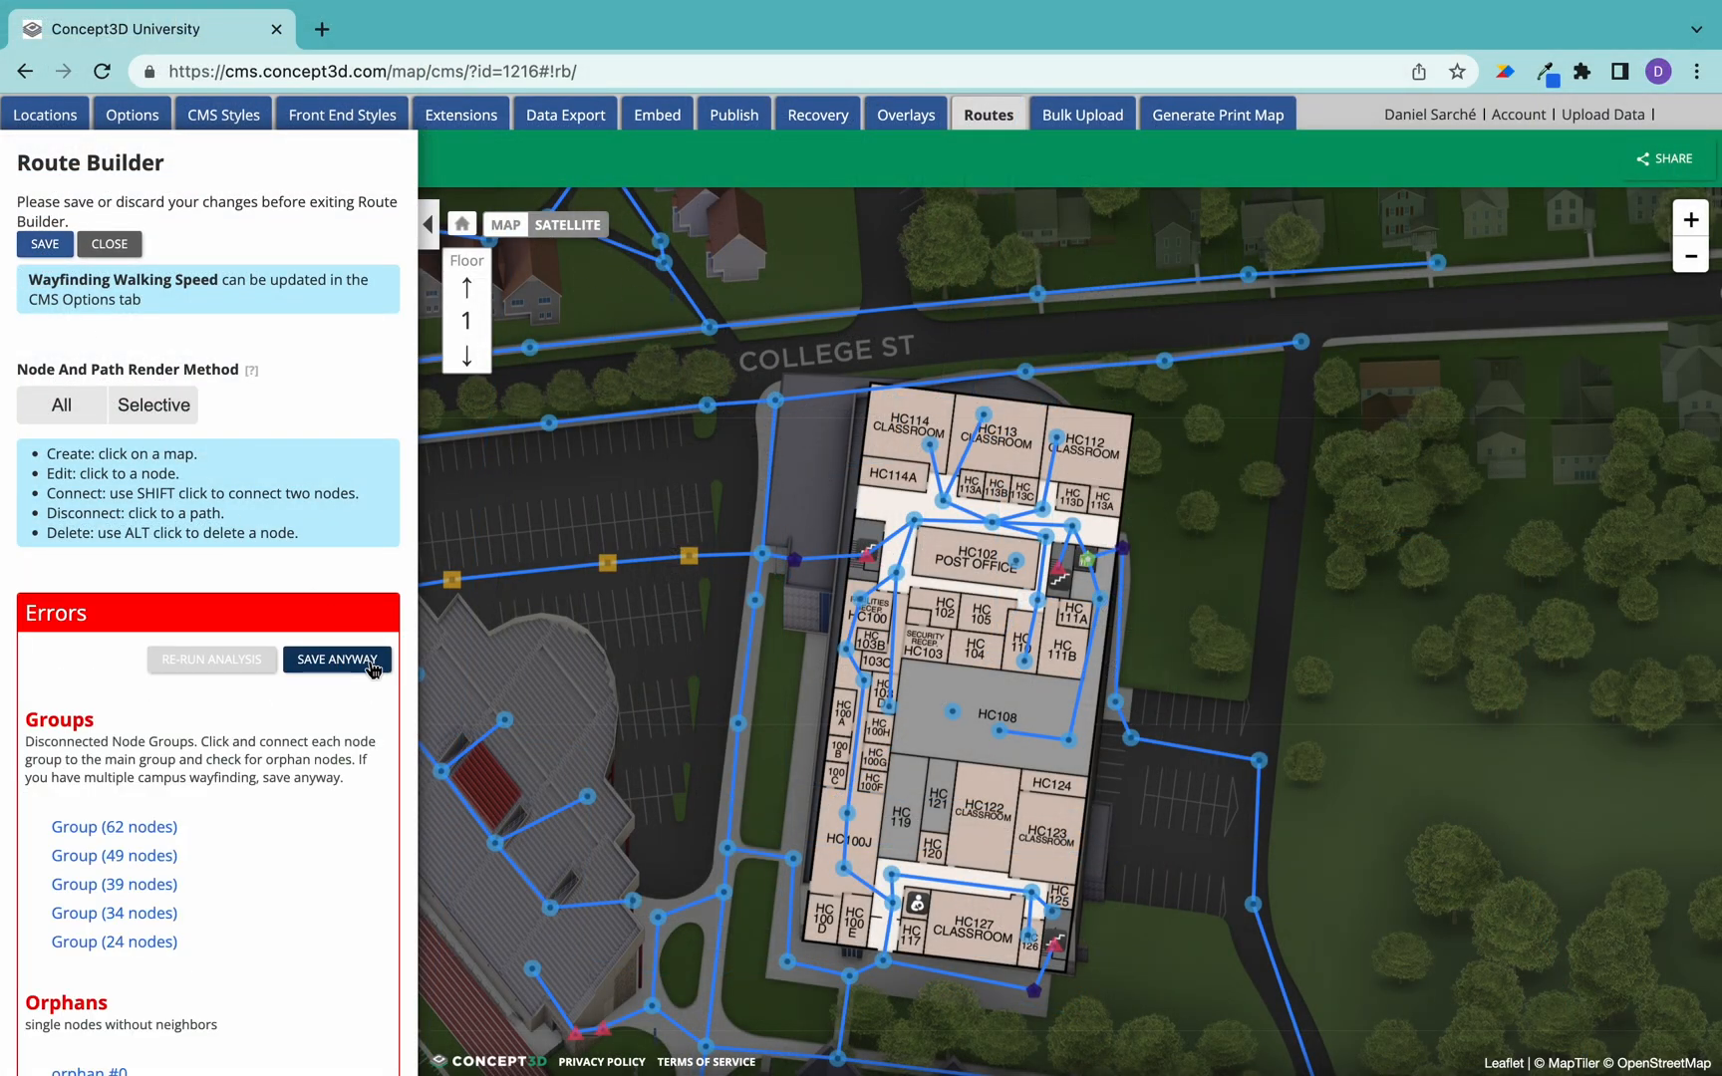
pyautogui.click(336, 660)
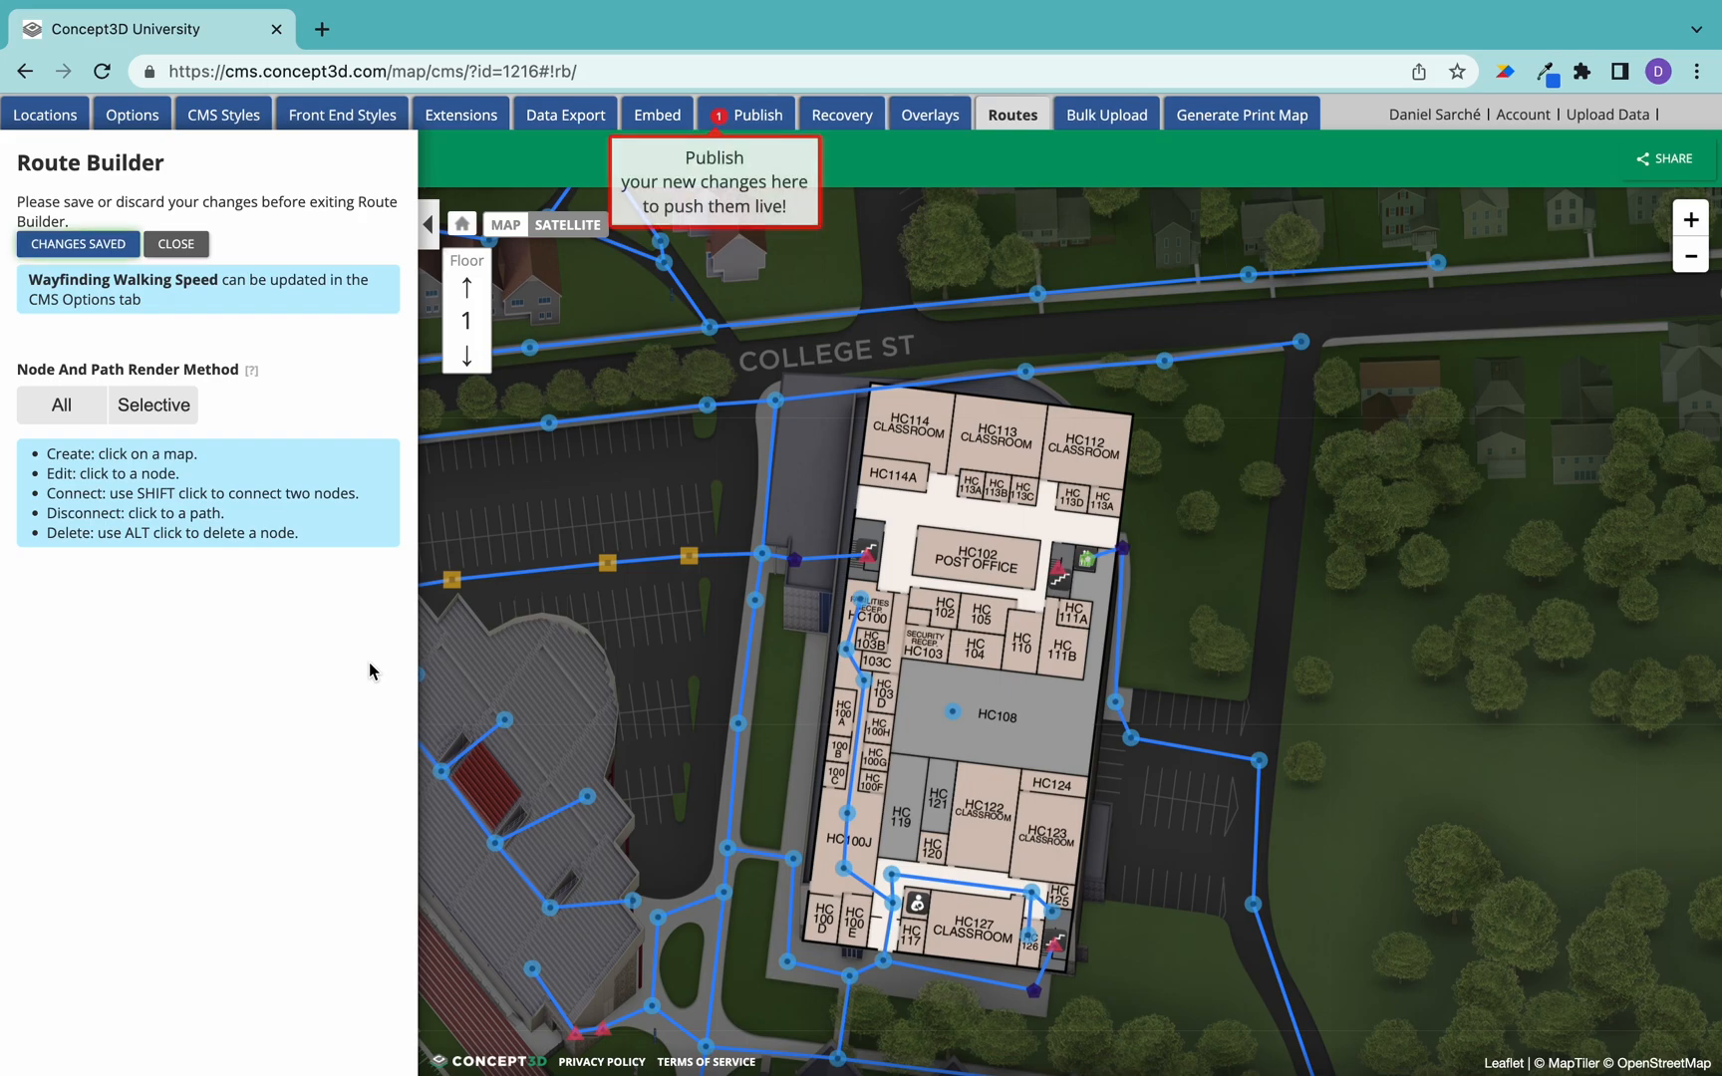
# - Publish the saved route changes to the live map
pyautogui.click(734, 118)
pyautogui.click(30, 386)
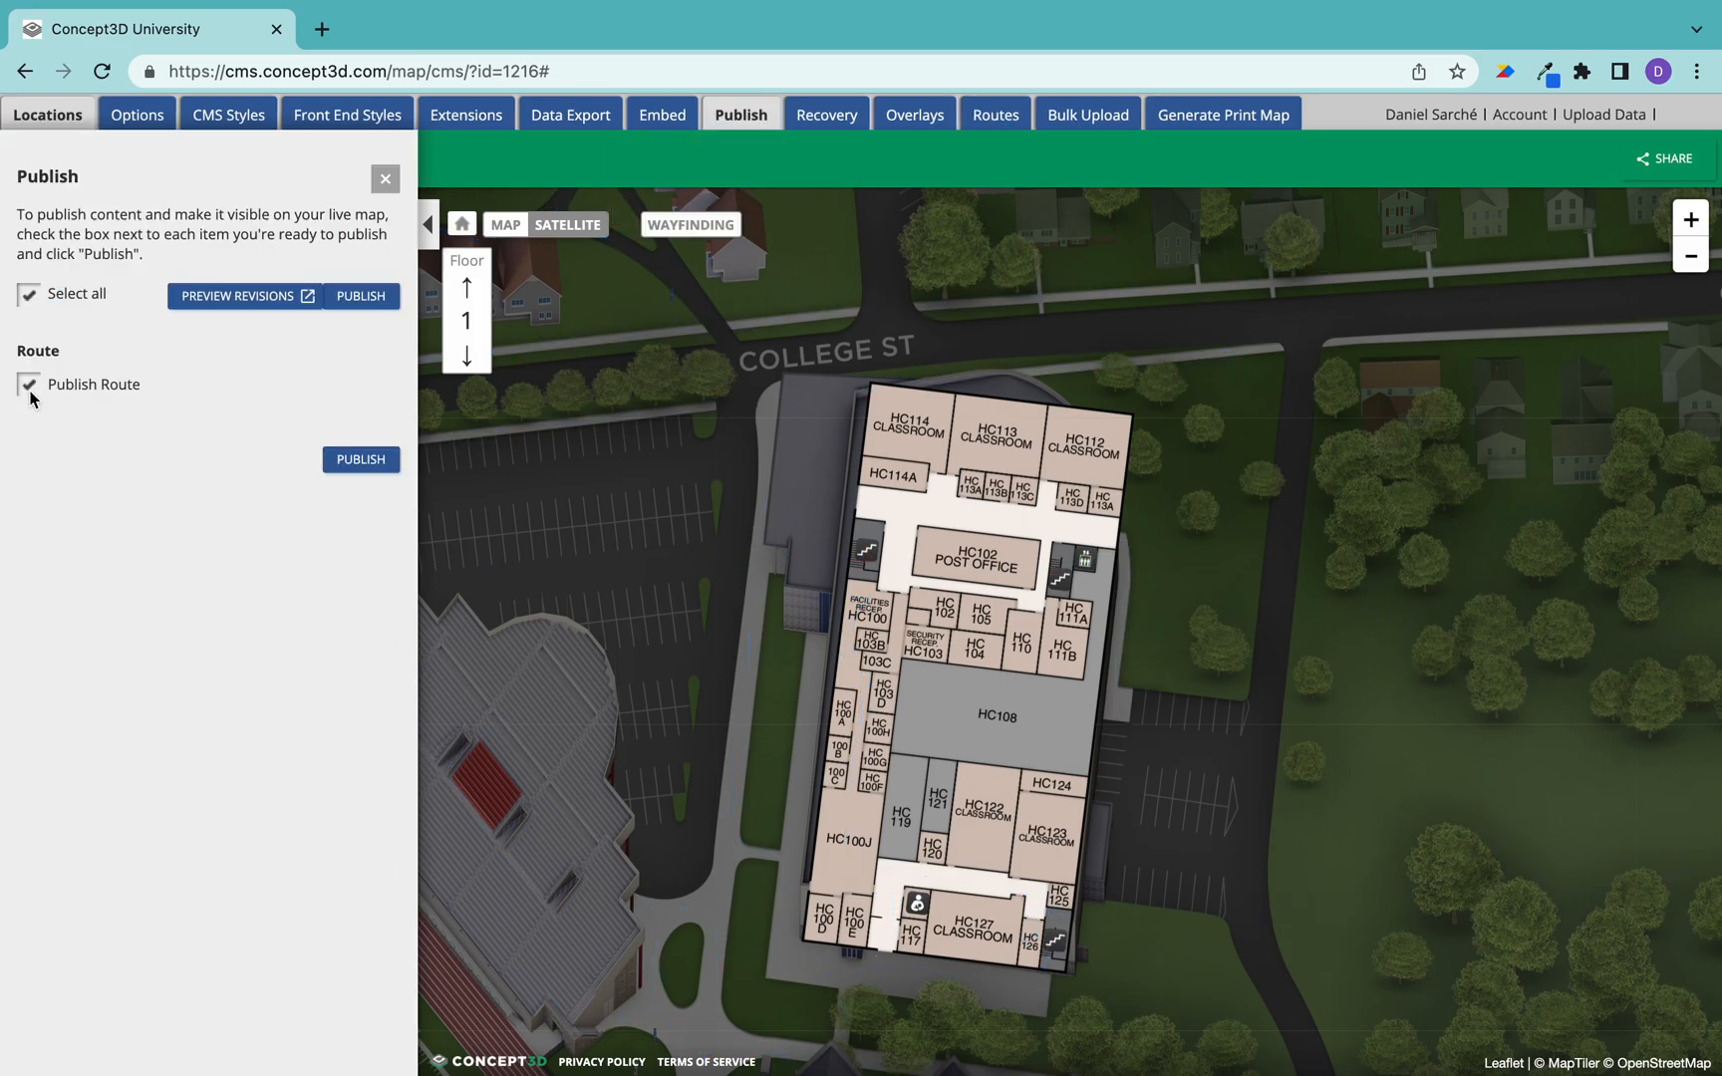
pyautogui.click(366, 460)
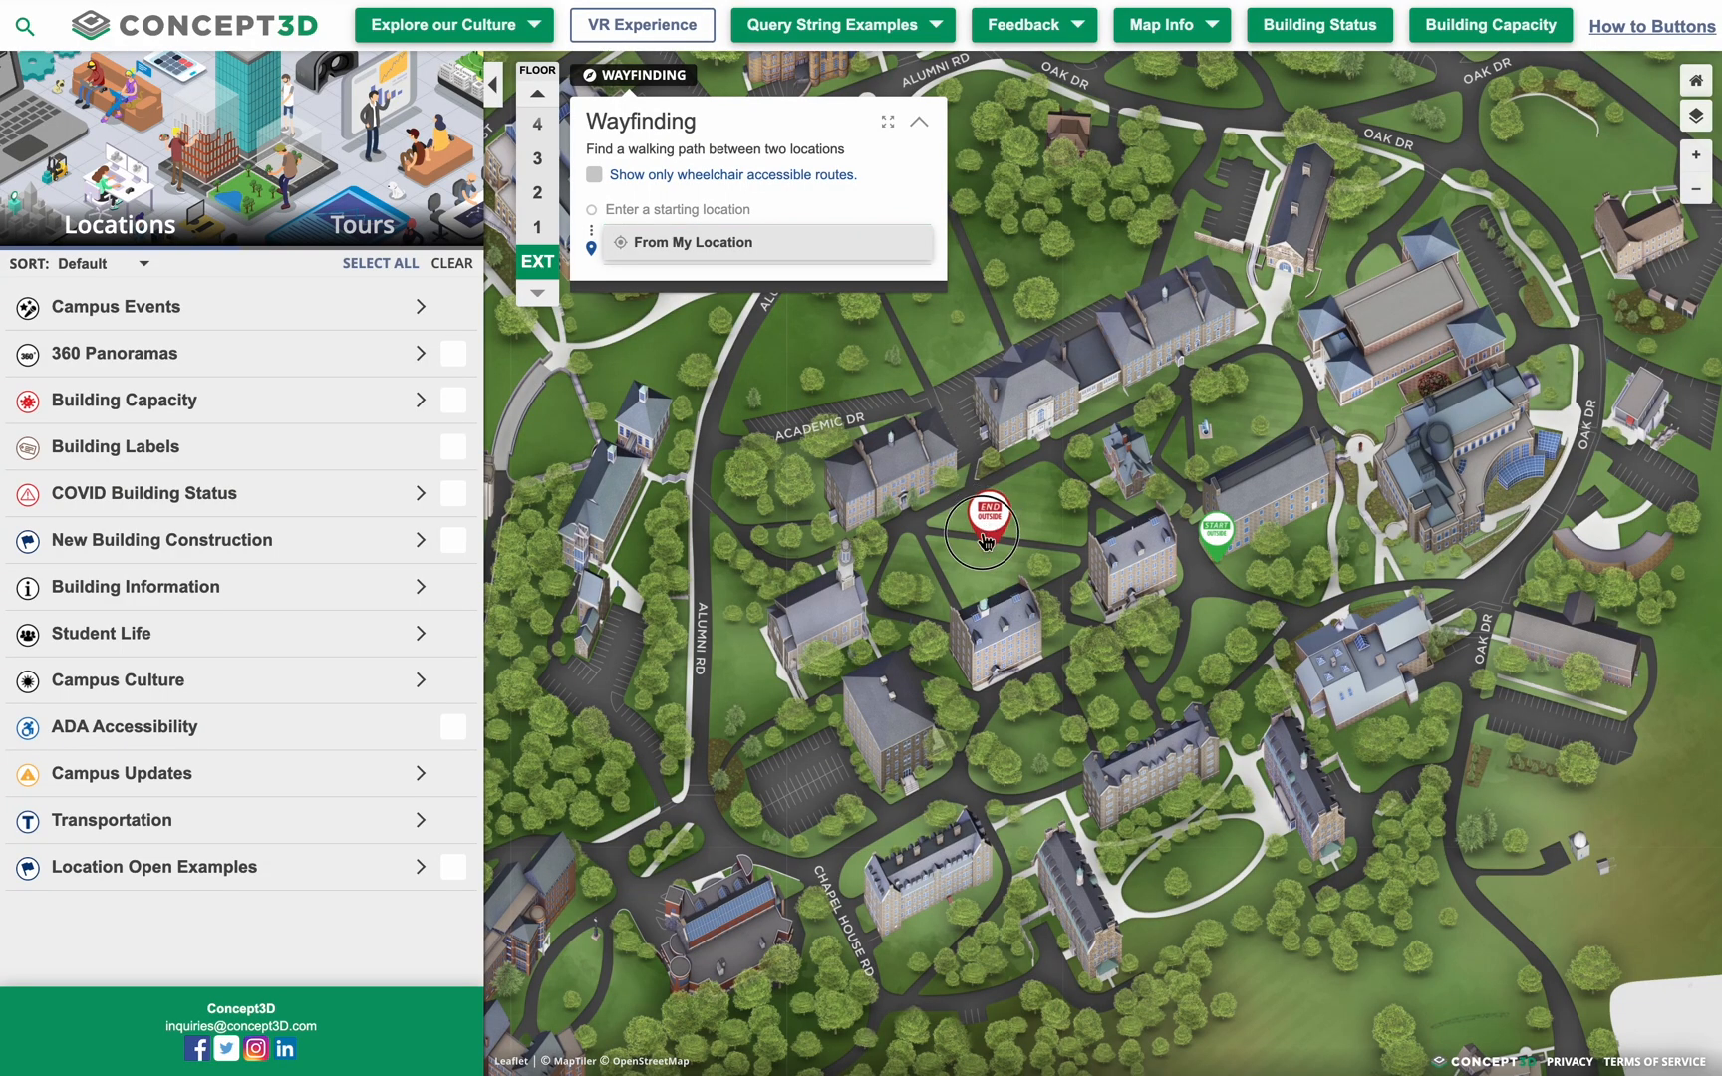
# - Test wayfinding on the live map by moving the Start marker northeast and the End marker to different campus buildings
pyautogui.moveTo(989, 533); pyautogui.dragTo(1087, 827)
pyautogui.moveTo(1215, 533)
pyautogui.mouseDown()
pyautogui.moveTo(1251, 583)
pyautogui.moveTo(1556, 210)
pyautogui.moveTo(1500, 196)
pyautogui.mouseUp()
pyautogui.moveTo(1089, 829)
pyautogui.mouseDown()
pyautogui.moveTo(811, 338)
pyautogui.moveTo(692, 438)
pyautogui.mouseUp()
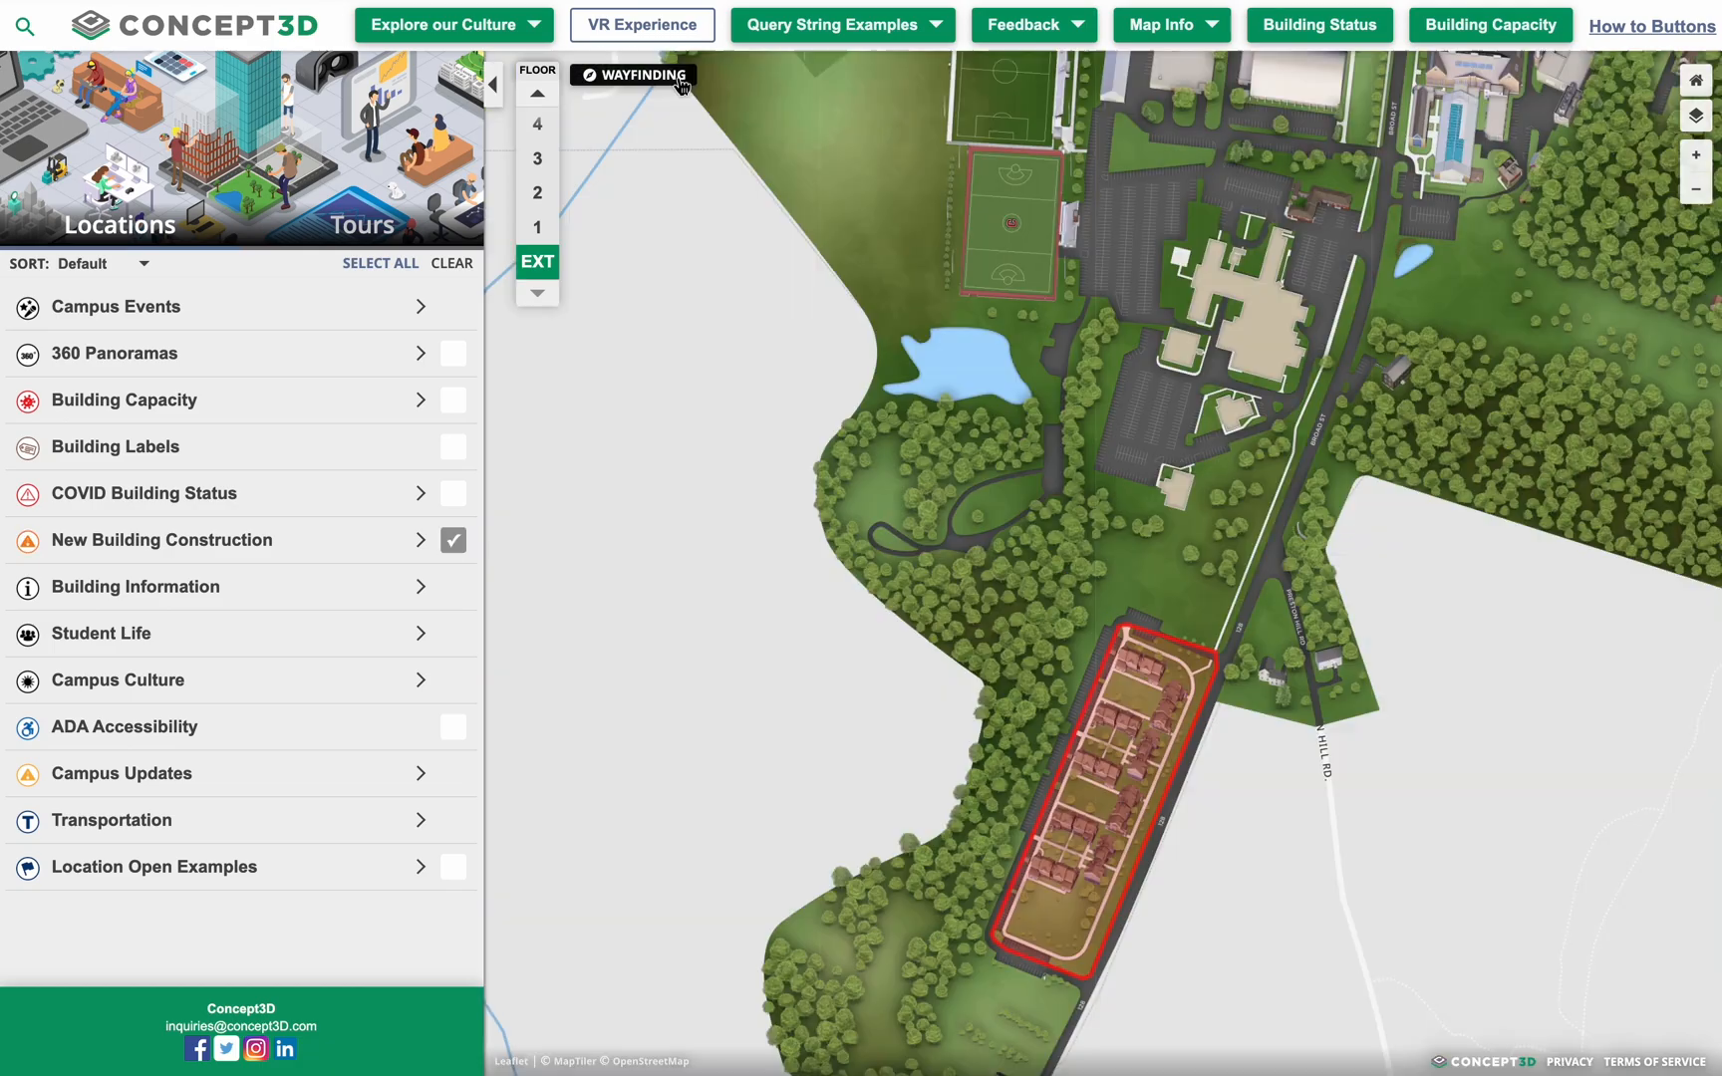
# - Test wayfinding from inside the Major Landscaping Renovations area to the campus building north of it, and select that area
pyautogui.click(682, 86)
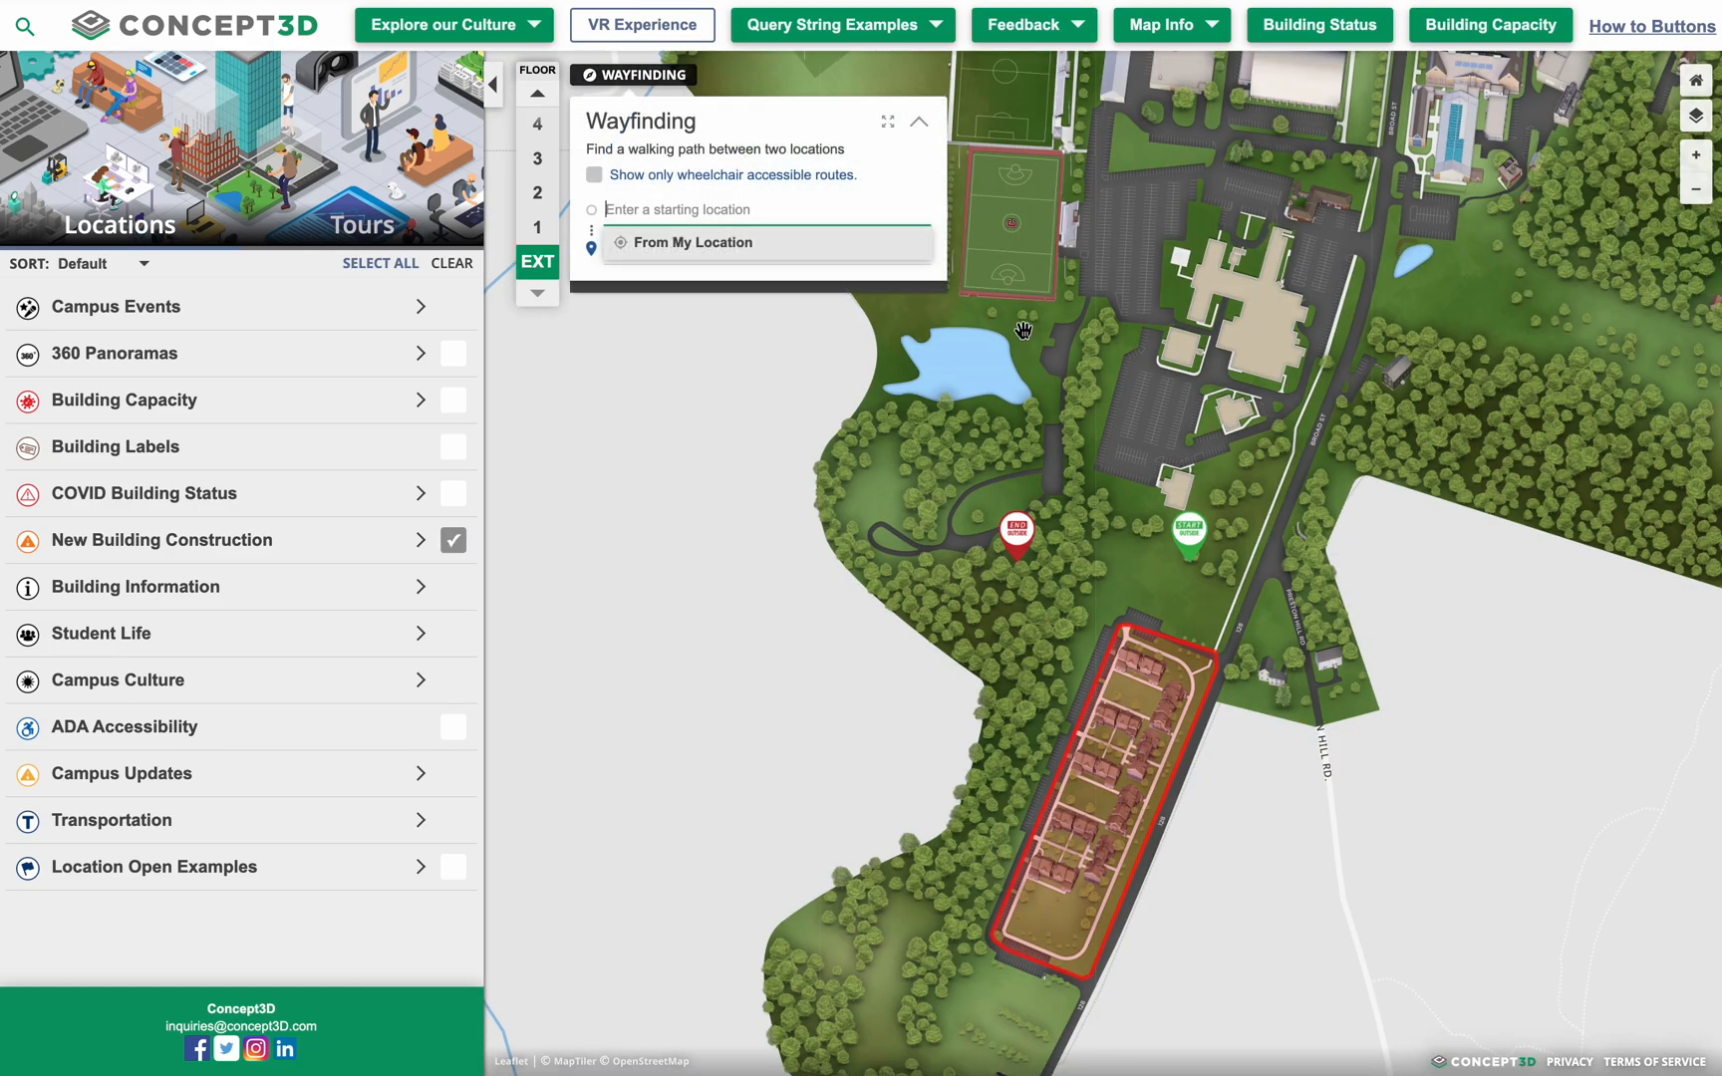
pyautogui.moveTo(1188, 523); pyautogui.dragTo(1074, 835)
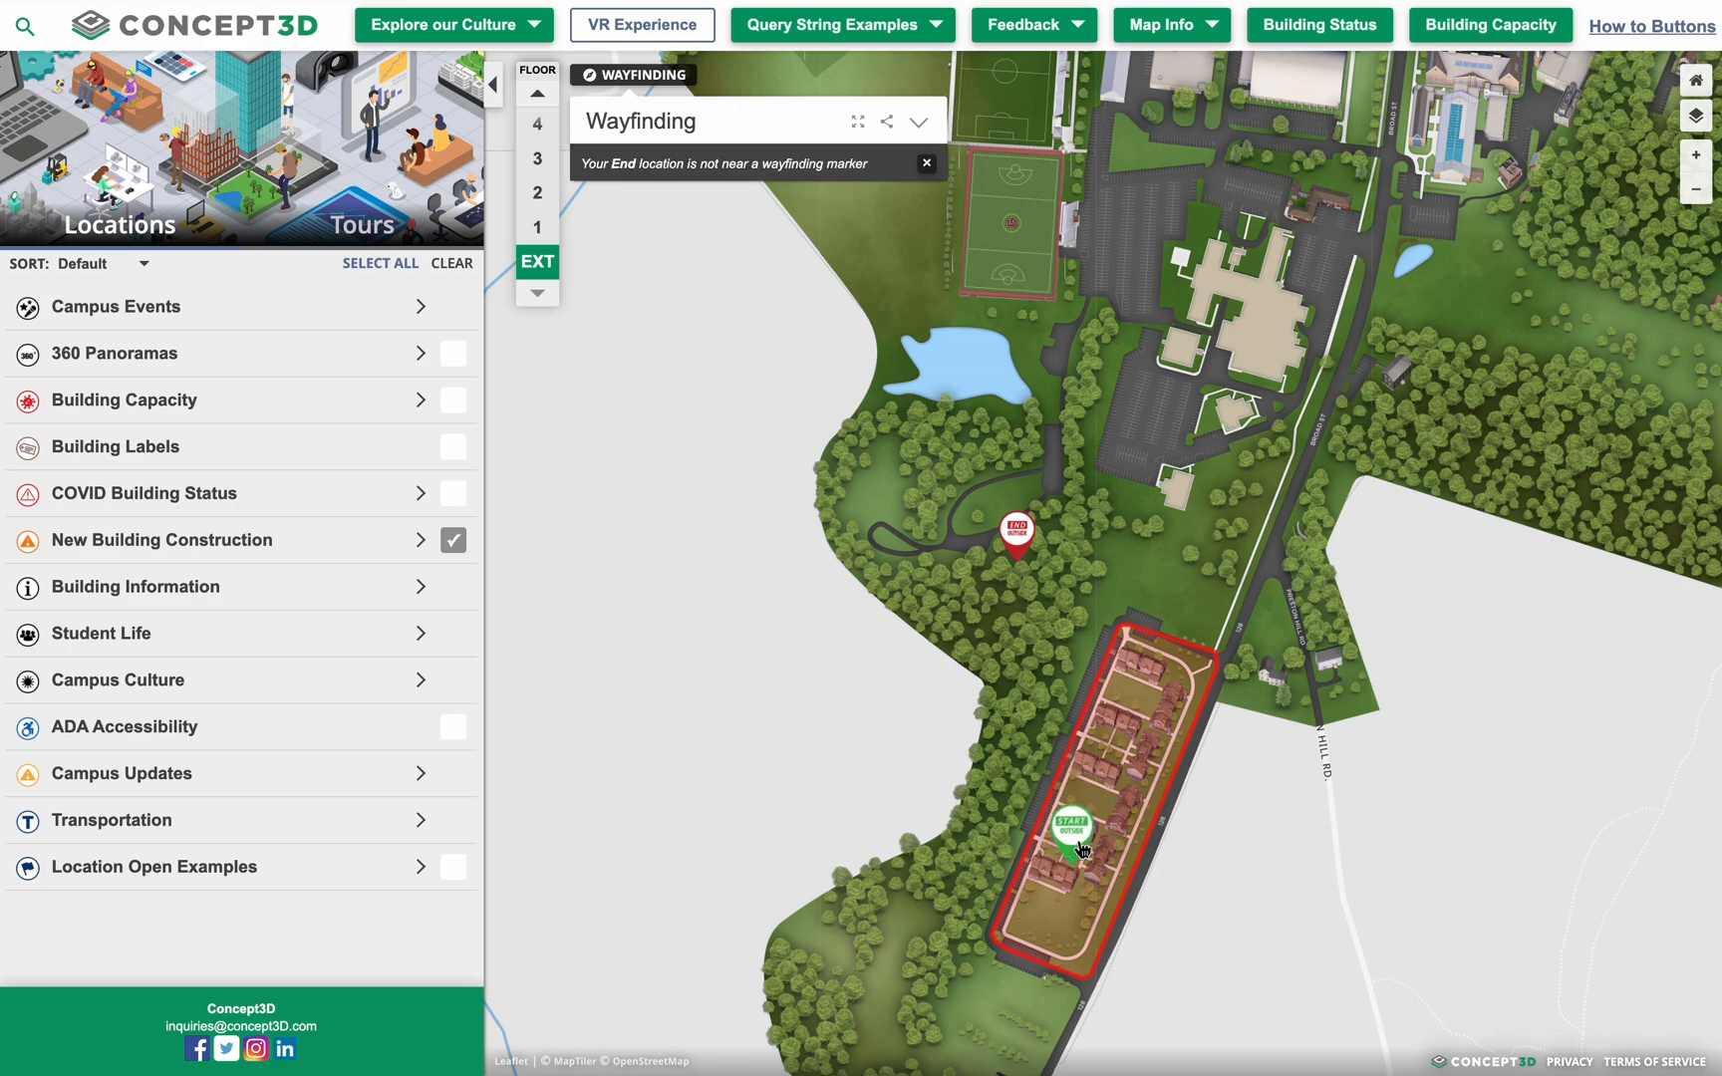
pyautogui.moveTo(1016, 530)
pyautogui.mouseDown()
pyautogui.moveTo(1290, 337)
pyautogui.moveTo(1236, 348)
pyautogui.mouseUp()
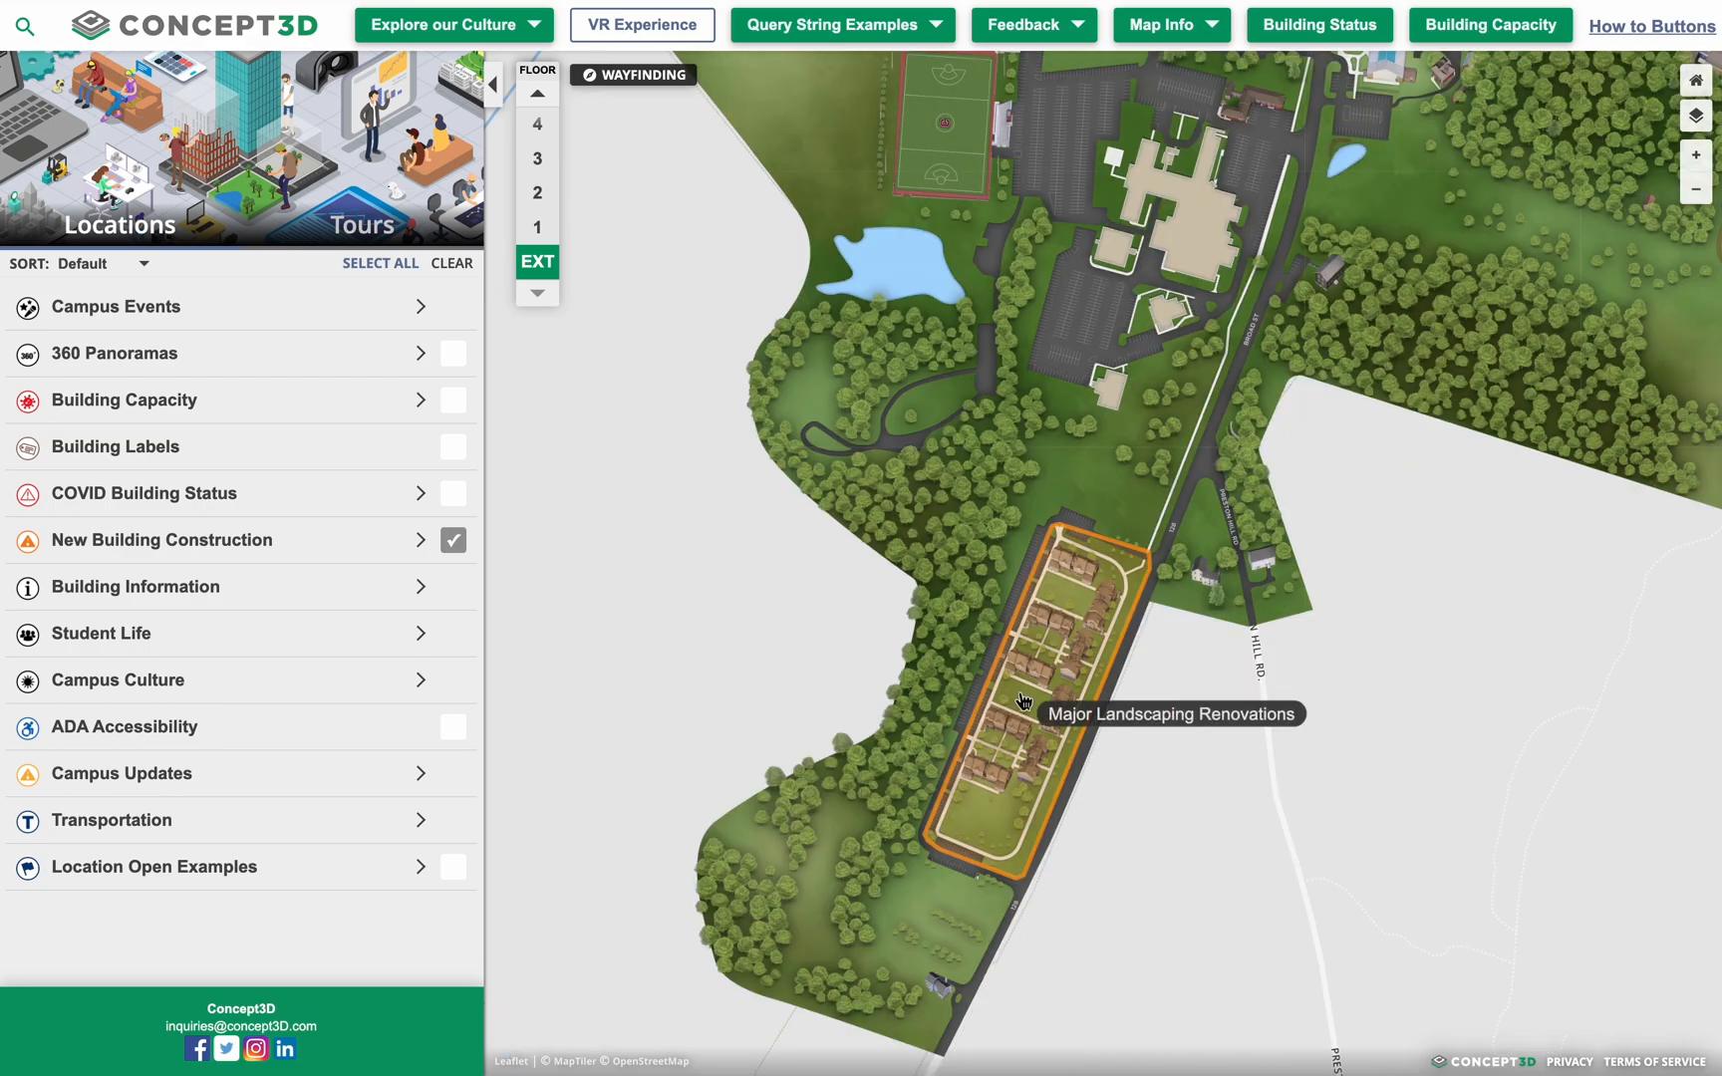
pyautogui.click(1021, 701)
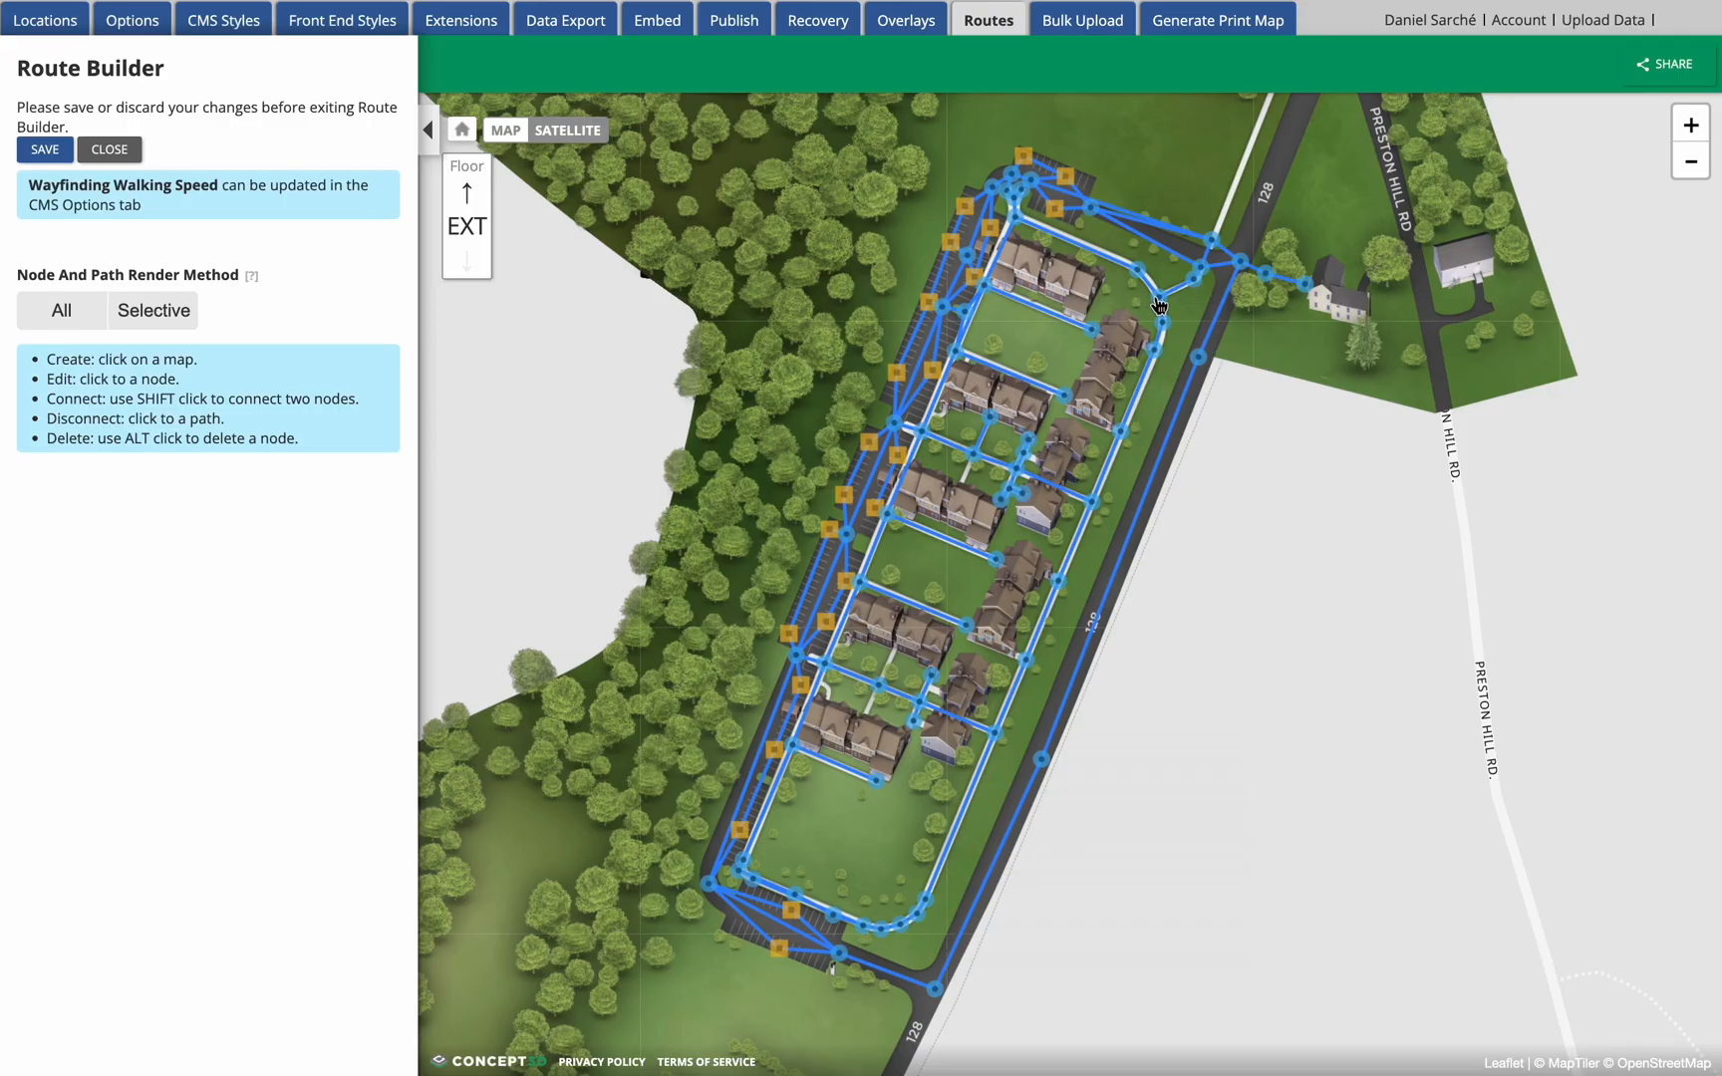
# - Set the node weight to Extra Heavy for the node at the housing loop's northeast corner
pyautogui.click(1159, 302)
pyautogui.click(237, 894)
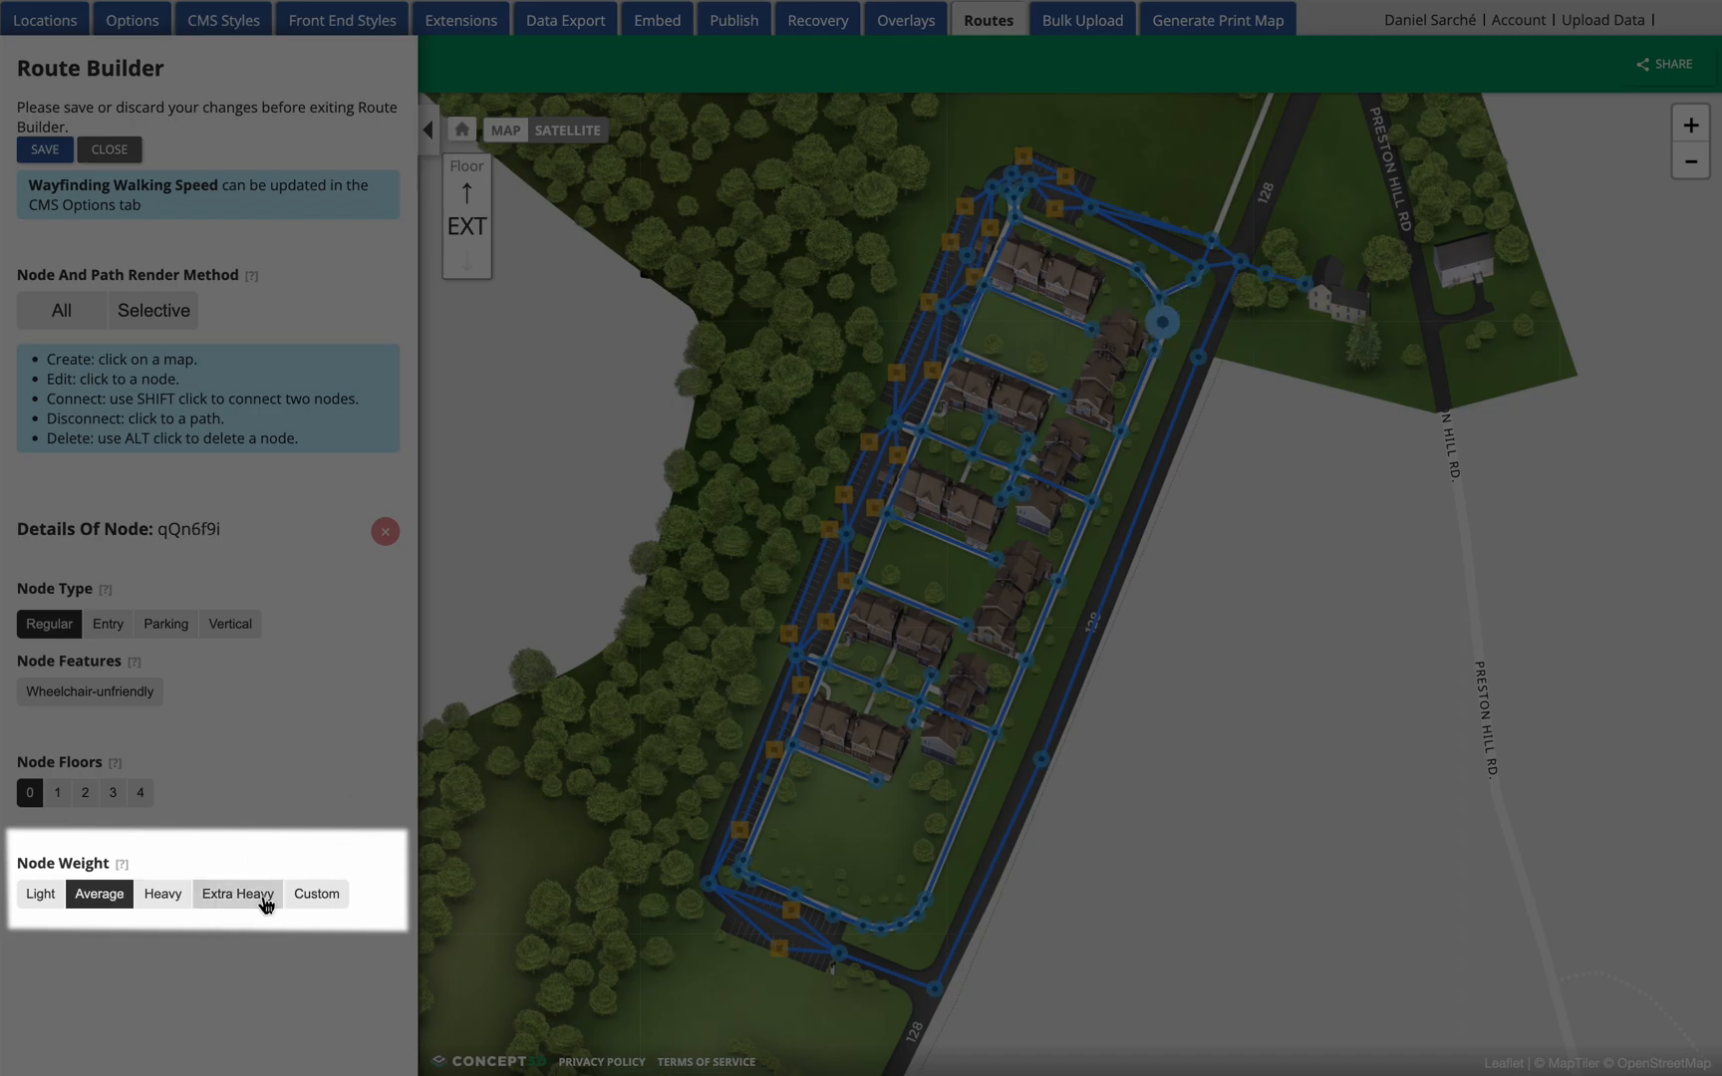
pyautogui.click(261, 896)
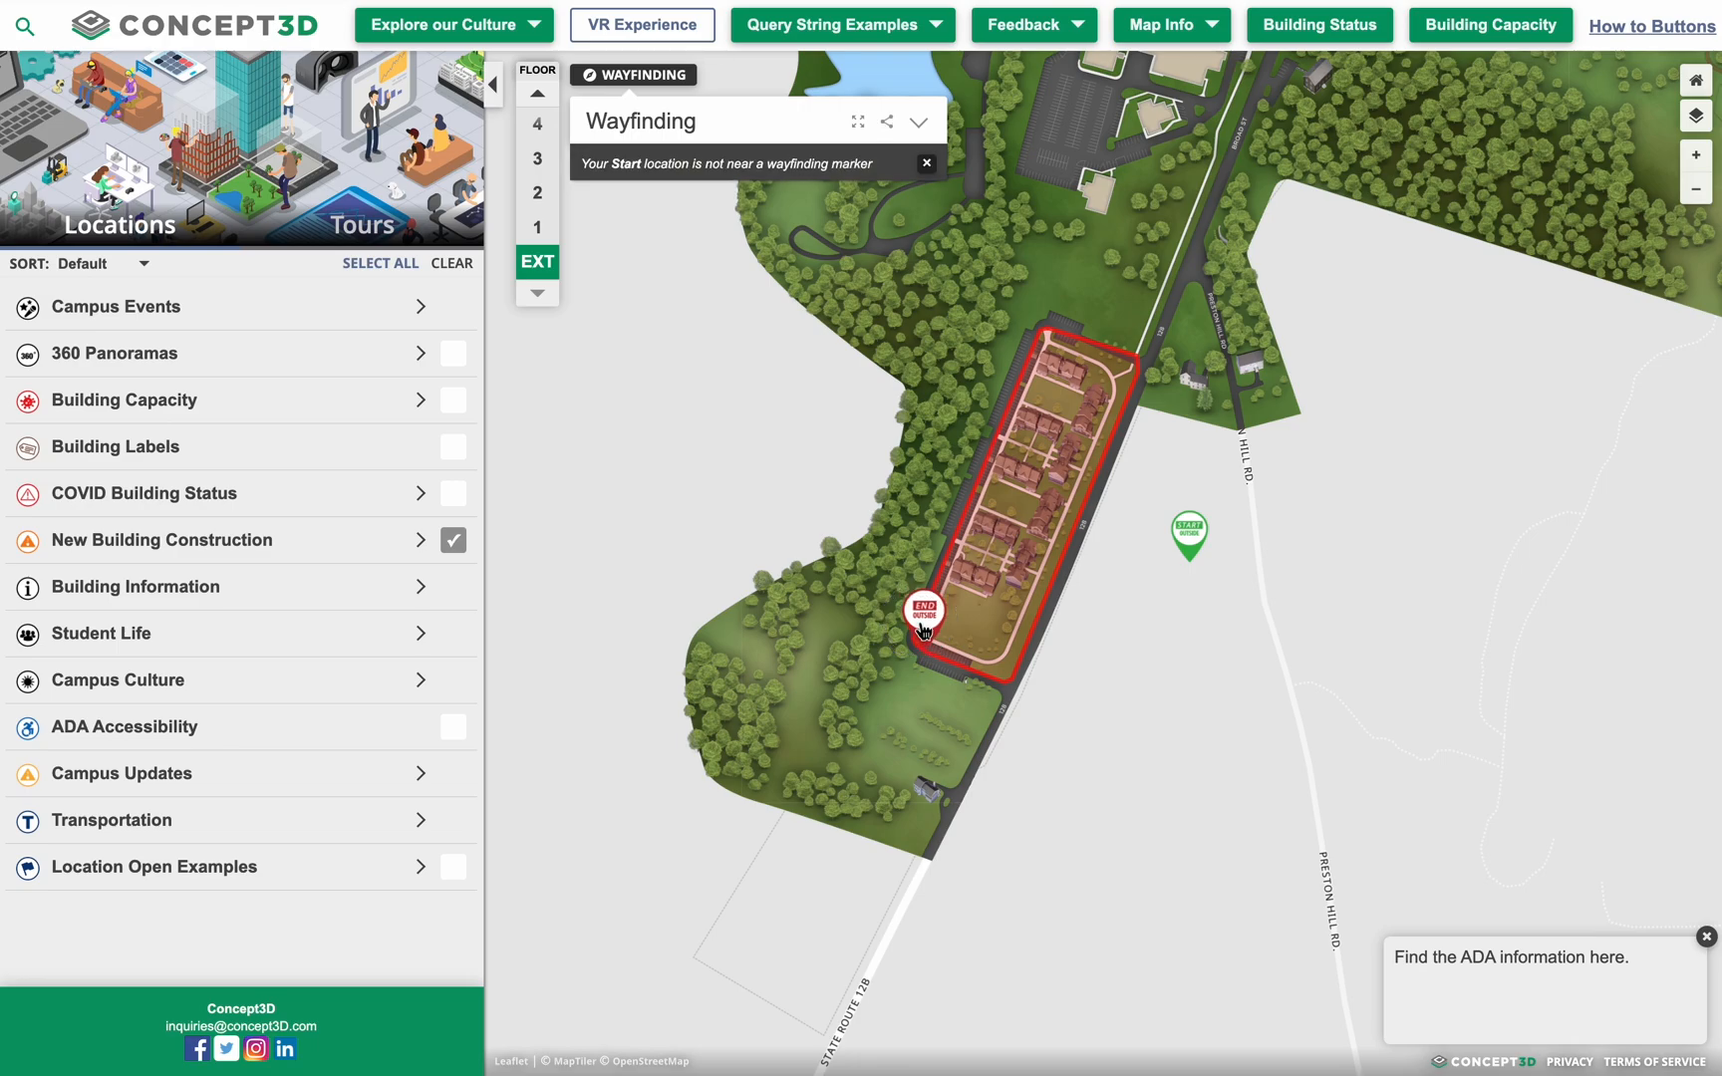
# - Test wayfinding on the live map from a Start point north of the housing loop, and from one by the building entrance near the stairs
pyautogui.moveTo(1185, 532)
pyautogui.mouseDown()
pyautogui.moveTo(1163, 337)
pyautogui.moveTo(1133, 291)
pyautogui.mouseUp()
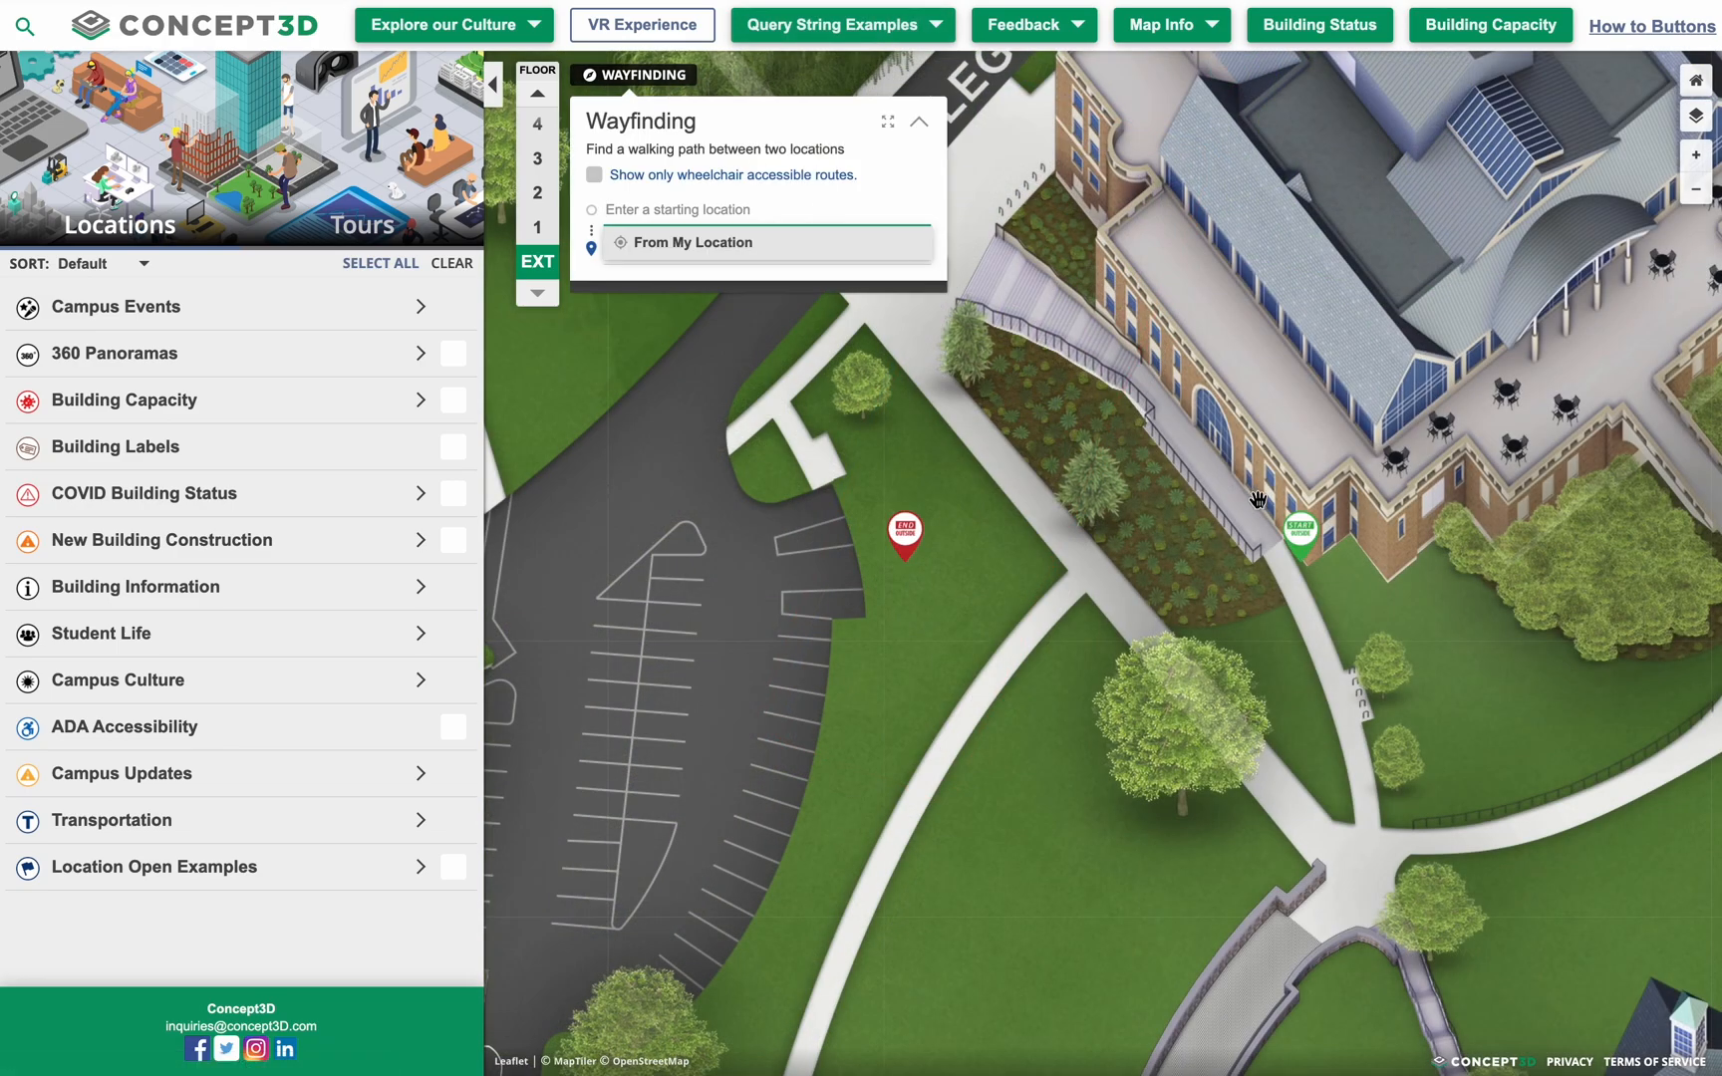
pyautogui.moveTo(1298, 530)
pyautogui.mouseDown()
pyautogui.moveTo(1295, 503)
pyautogui.moveTo(1218, 423)
pyautogui.mouseUp()
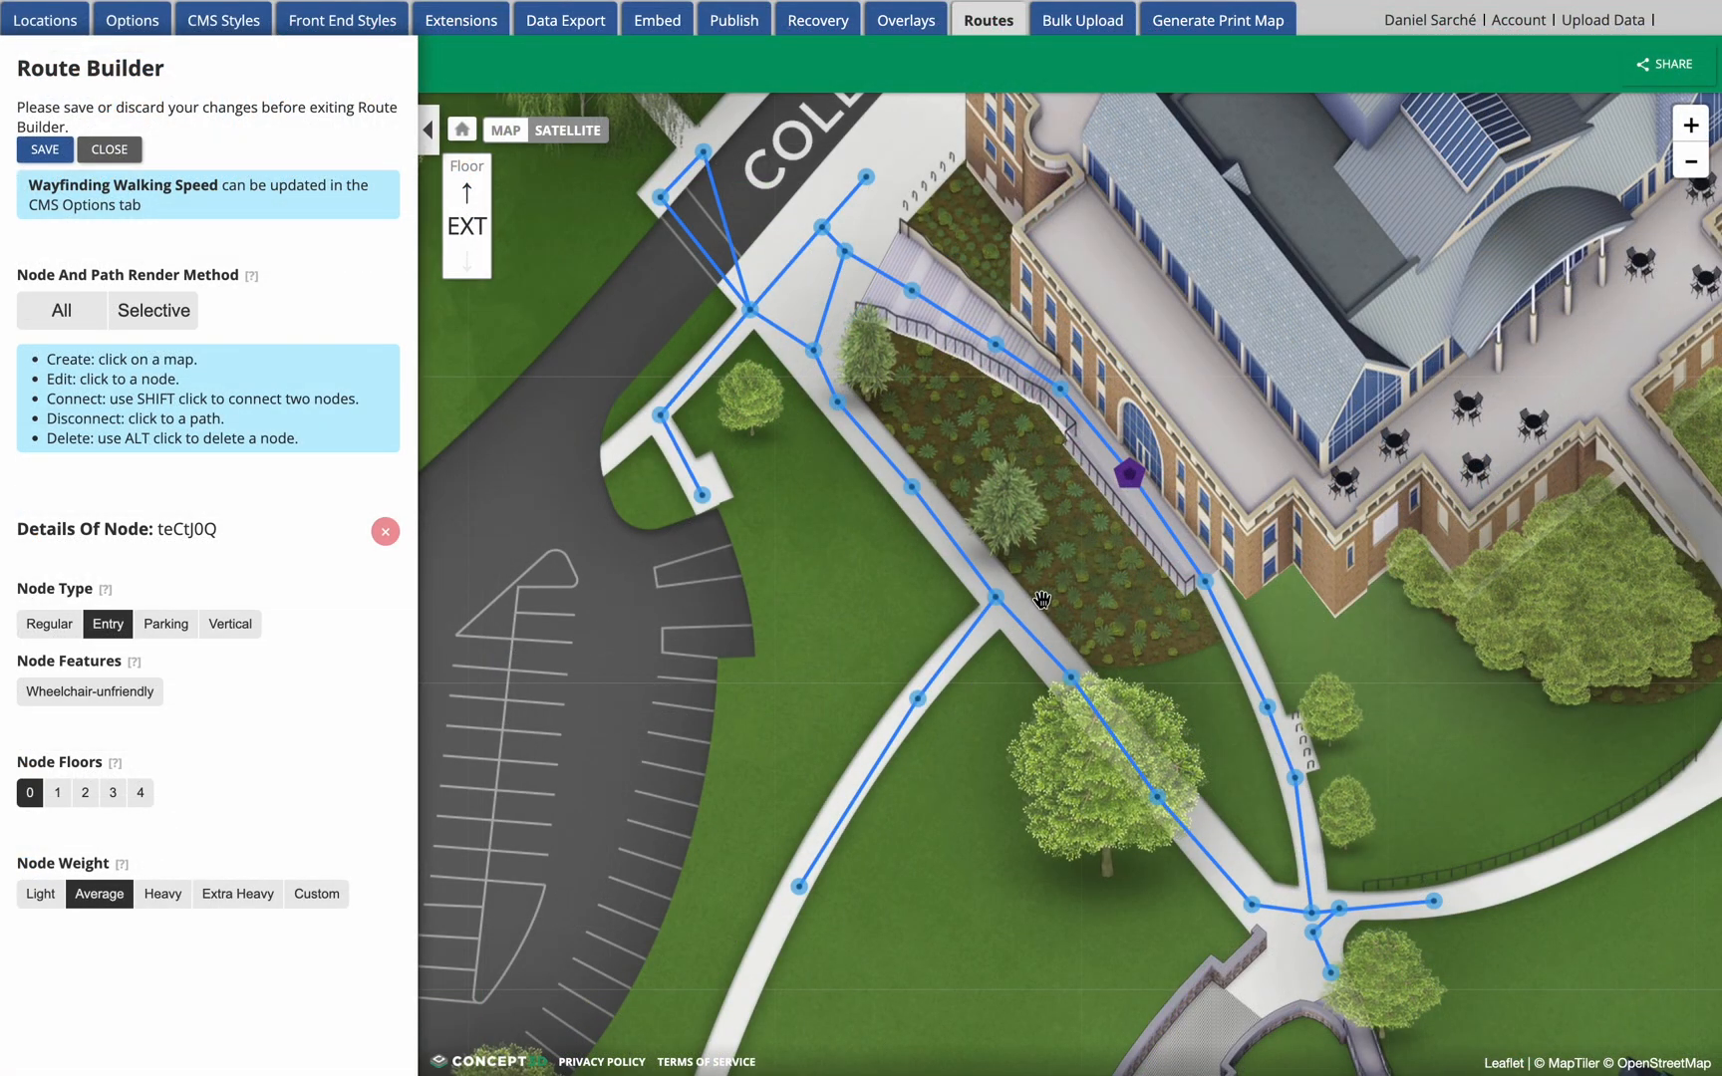
# - Mark the three nodes along the outdoor stairs beside the building as Wheelchair-unfriendly
pyautogui.click(915, 294)
pyautogui.click(112, 692)
pyautogui.click(1060, 390)
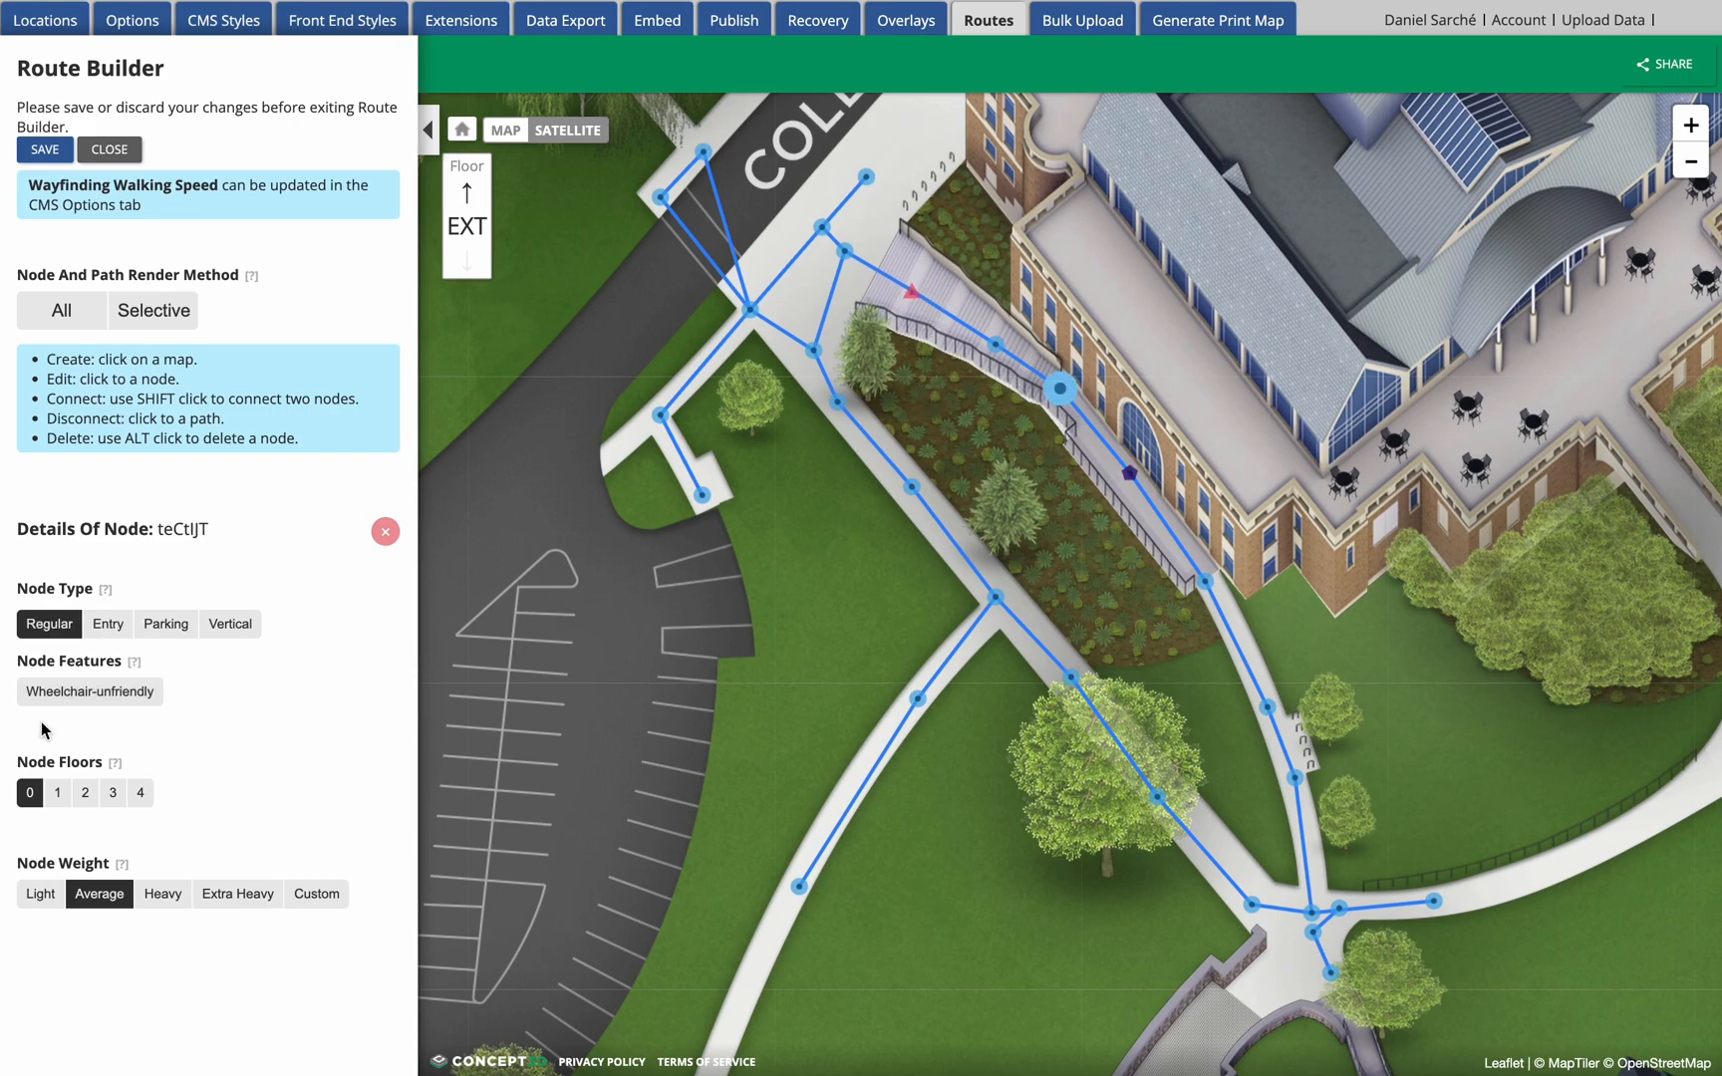
pyautogui.click(86, 691)
pyautogui.click(995, 345)
pyautogui.click(104, 691)
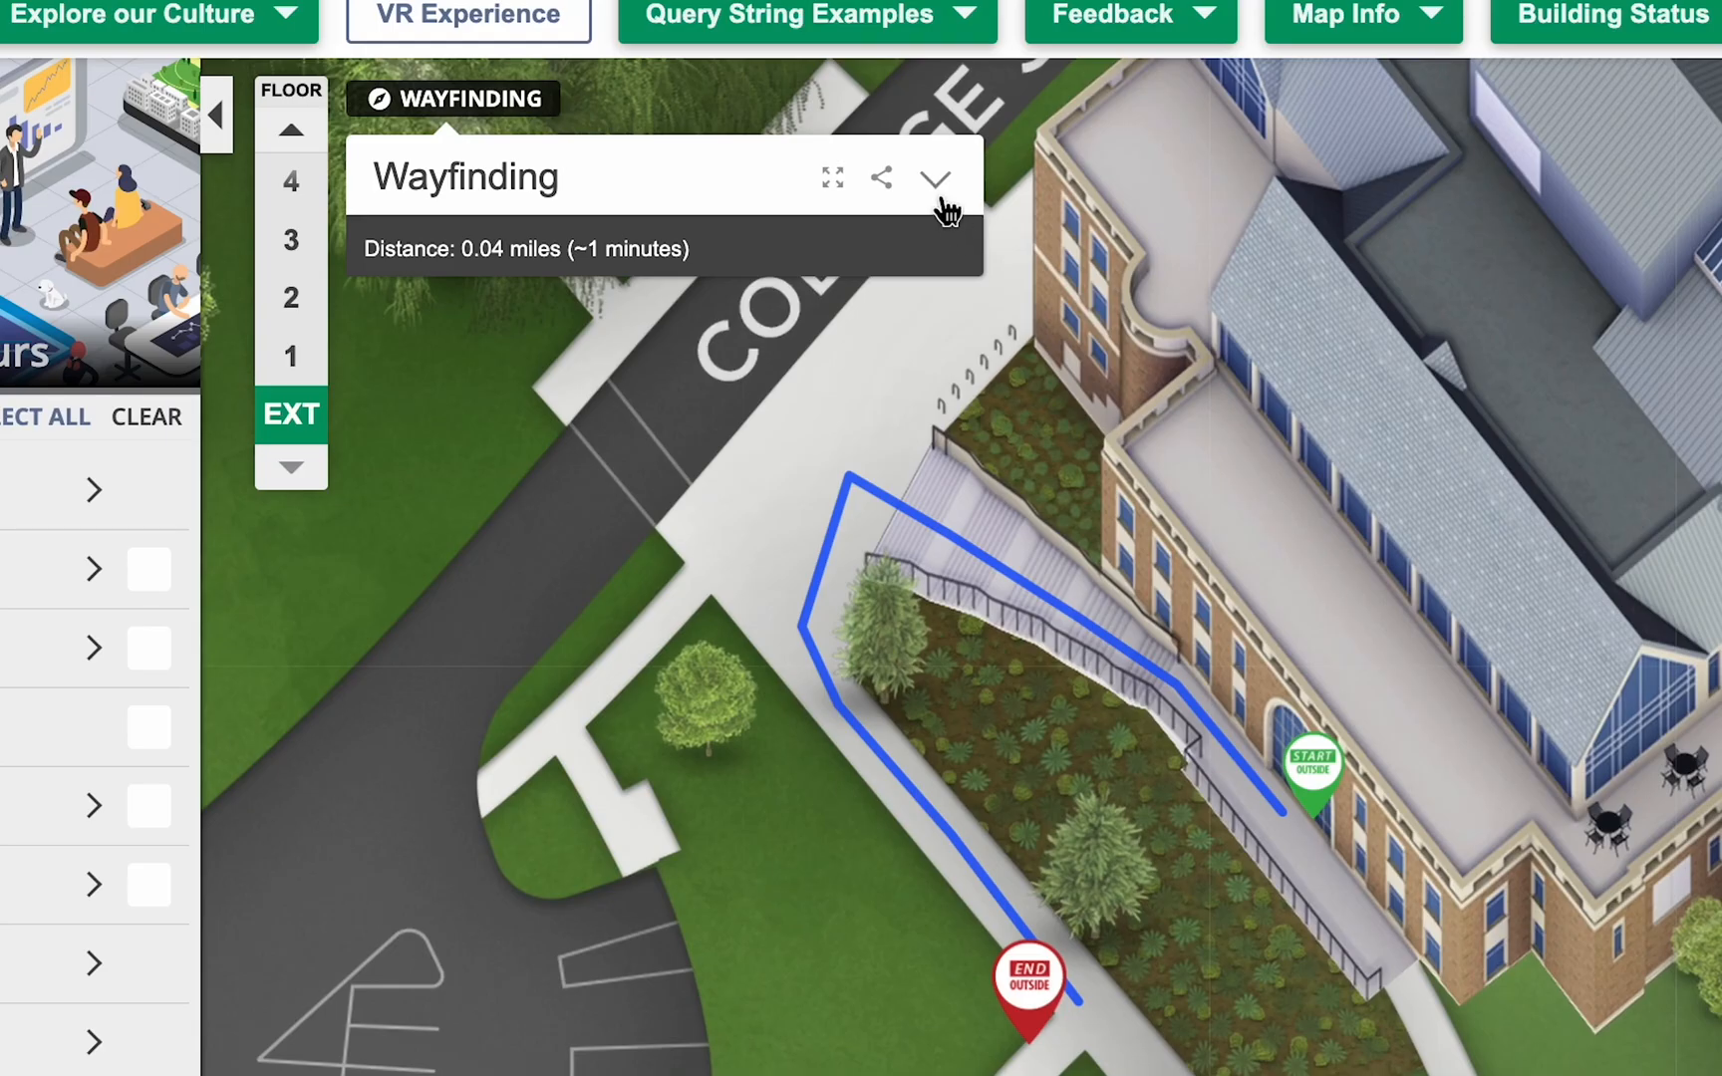
# - Restrict wayfinding on the live map to wheelchair accessible routes only, and collapse the wayfinding box
pyautogui.click(918, 121)
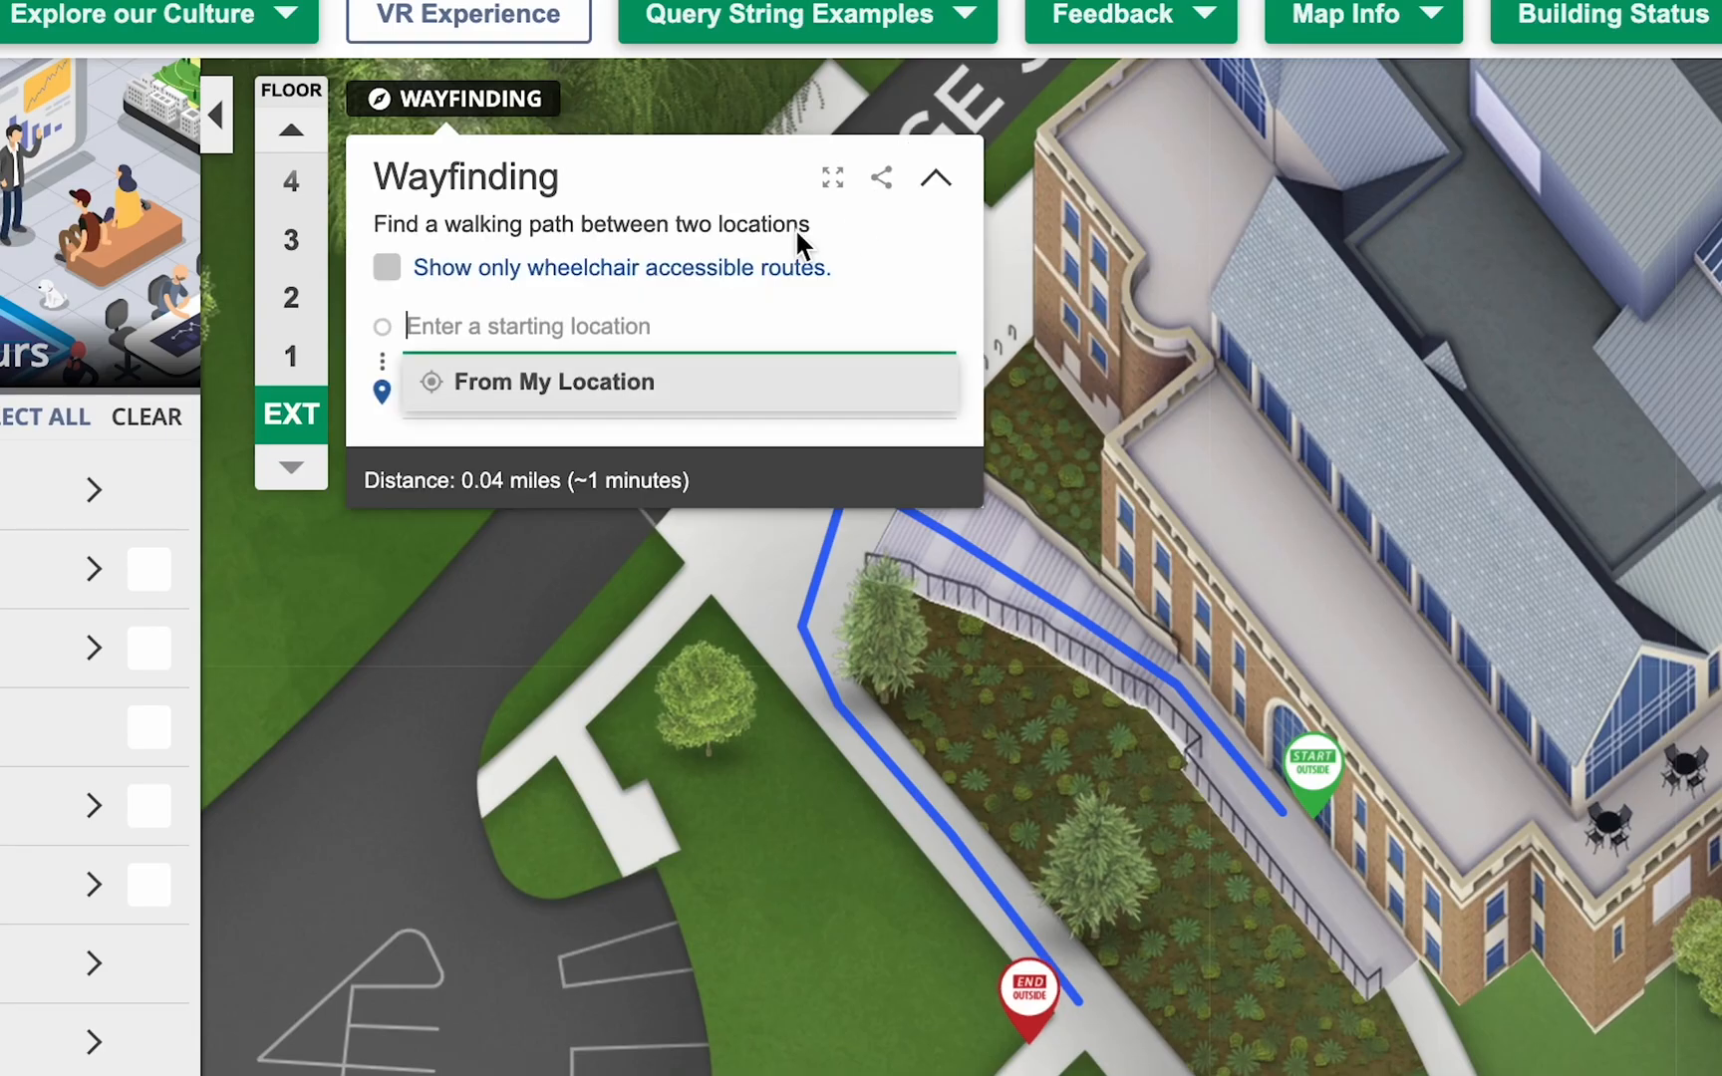
pyautogui.click(387, 267)
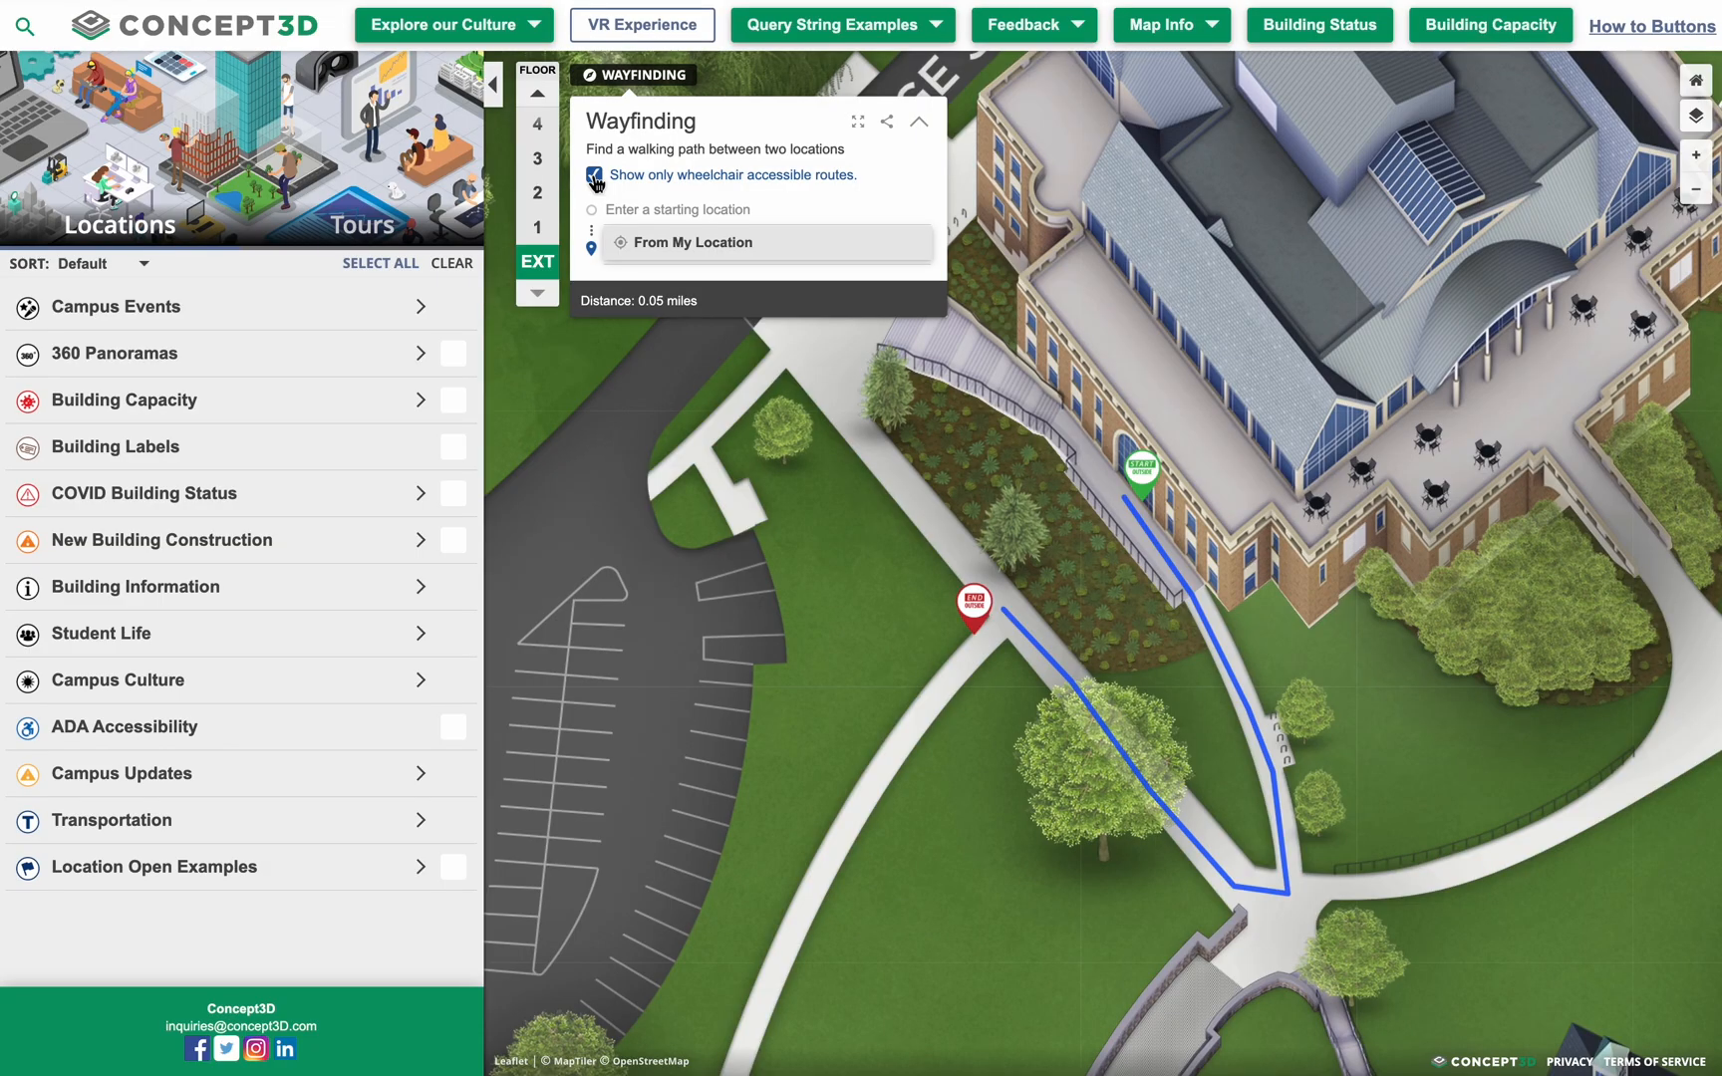
pyautogui.click(918, 123)
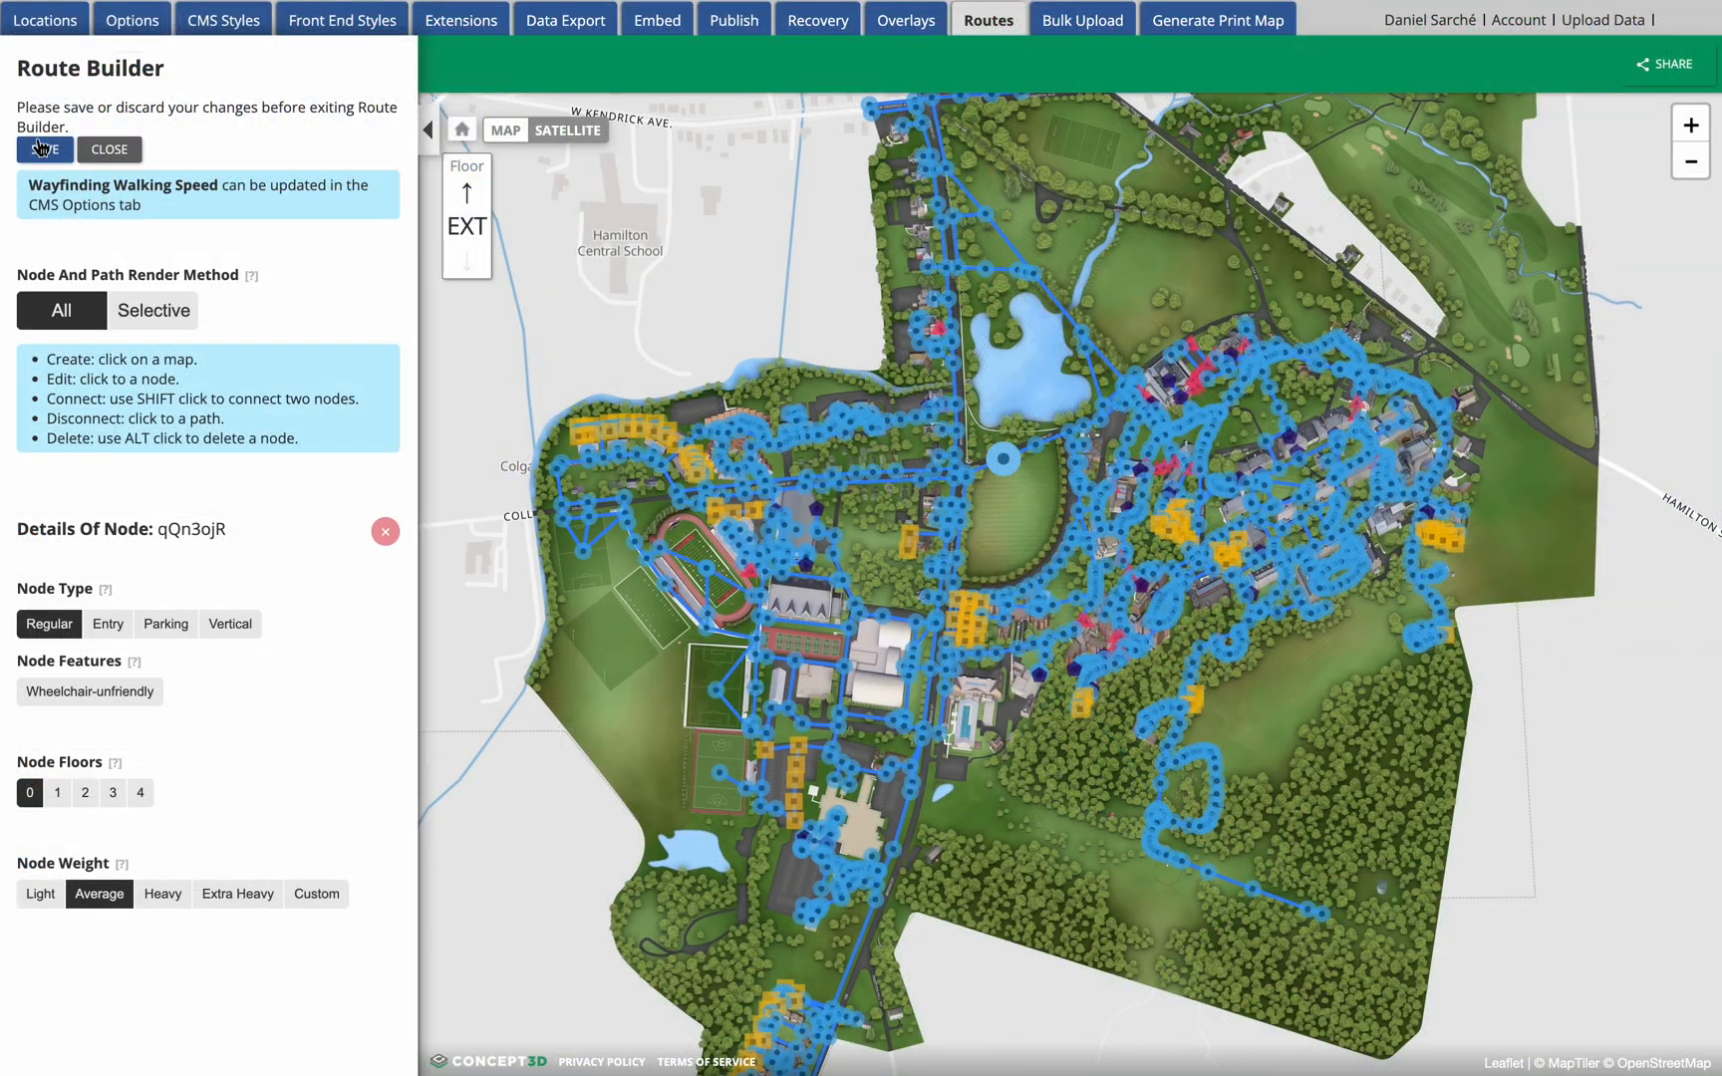
# - Save the routes to run the error analysis, and delete orphan #1 in the HC102 Post Office
pyautogui.click(45, 149)
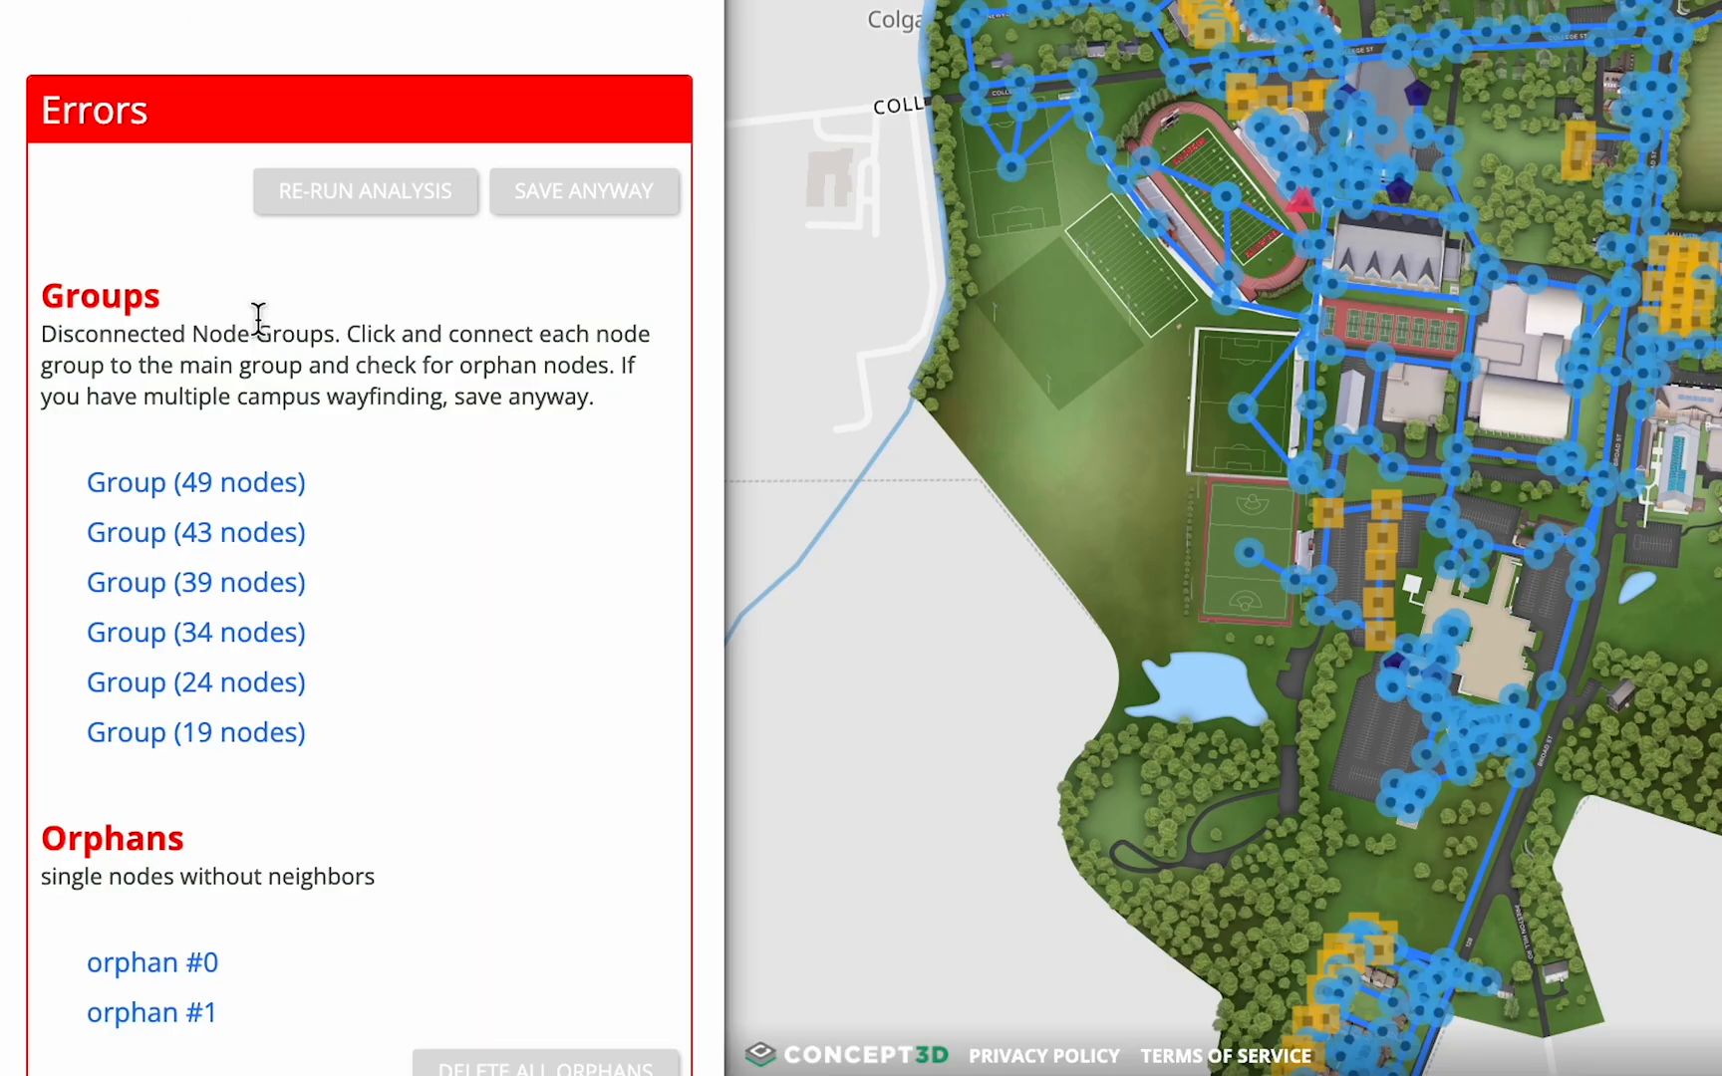
pyautogui.scroll(-1, 258, 317)
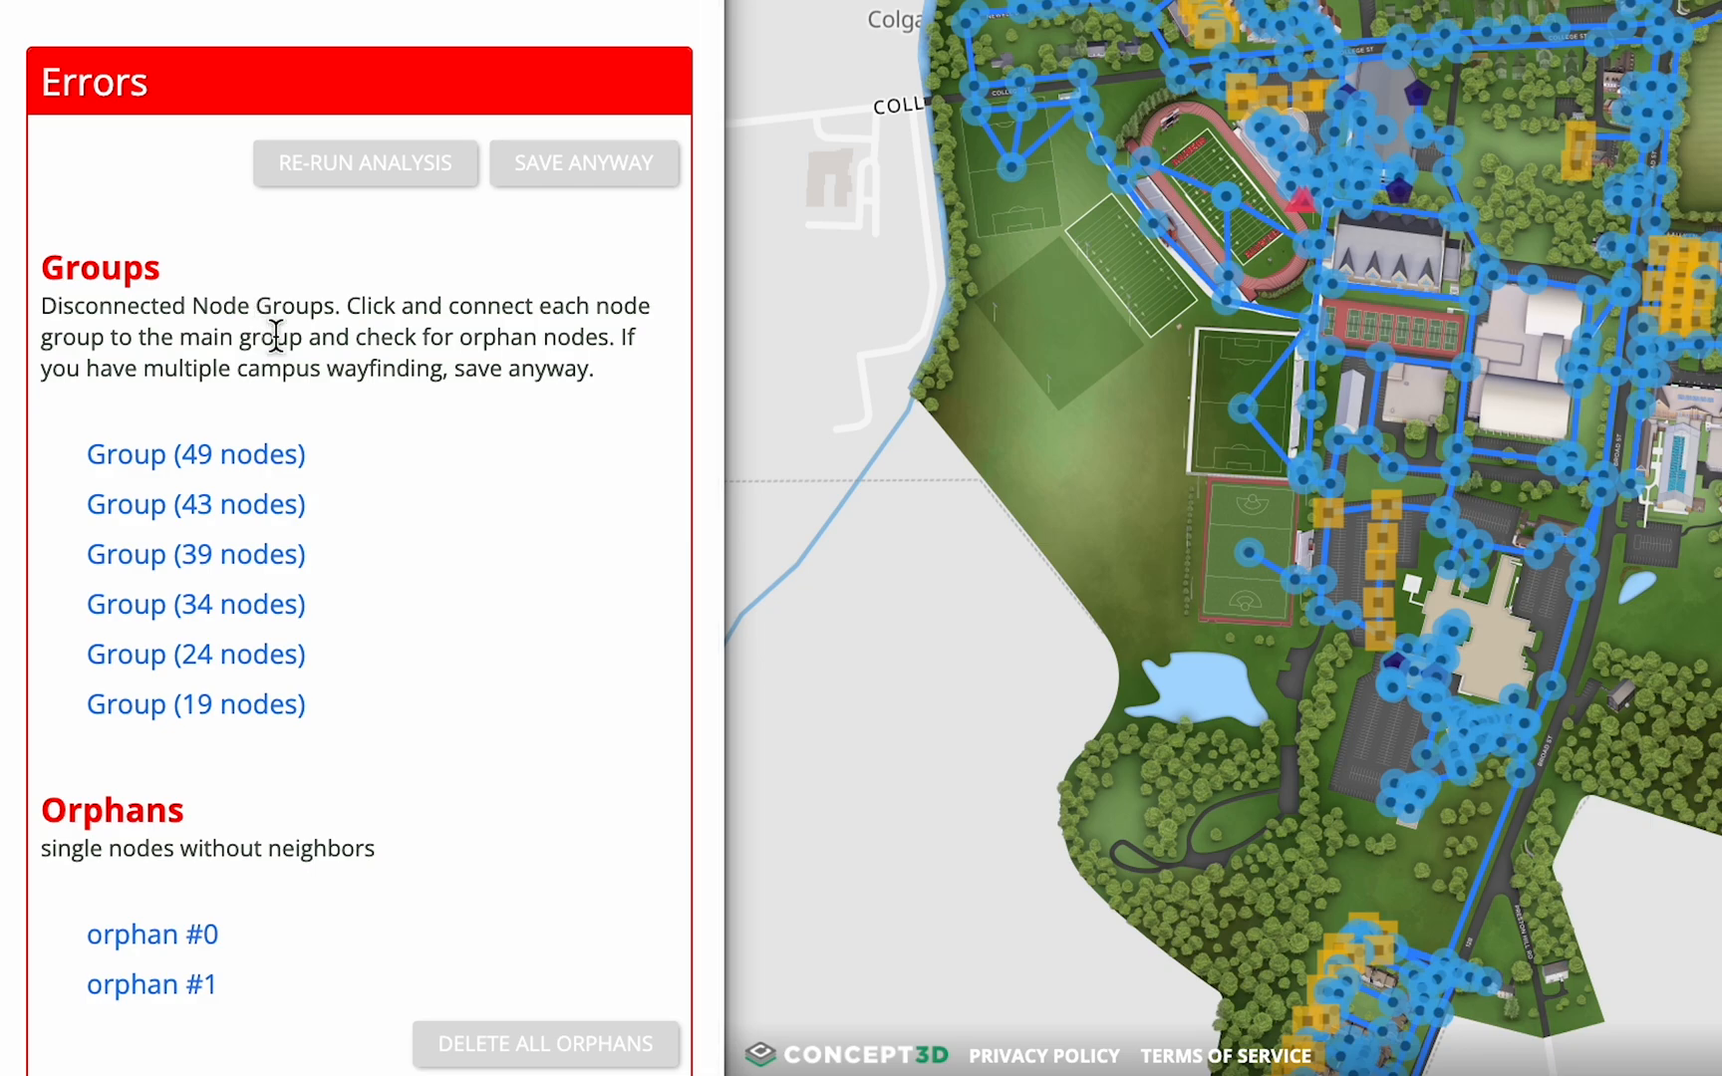
pyautogui.click(152, 984)
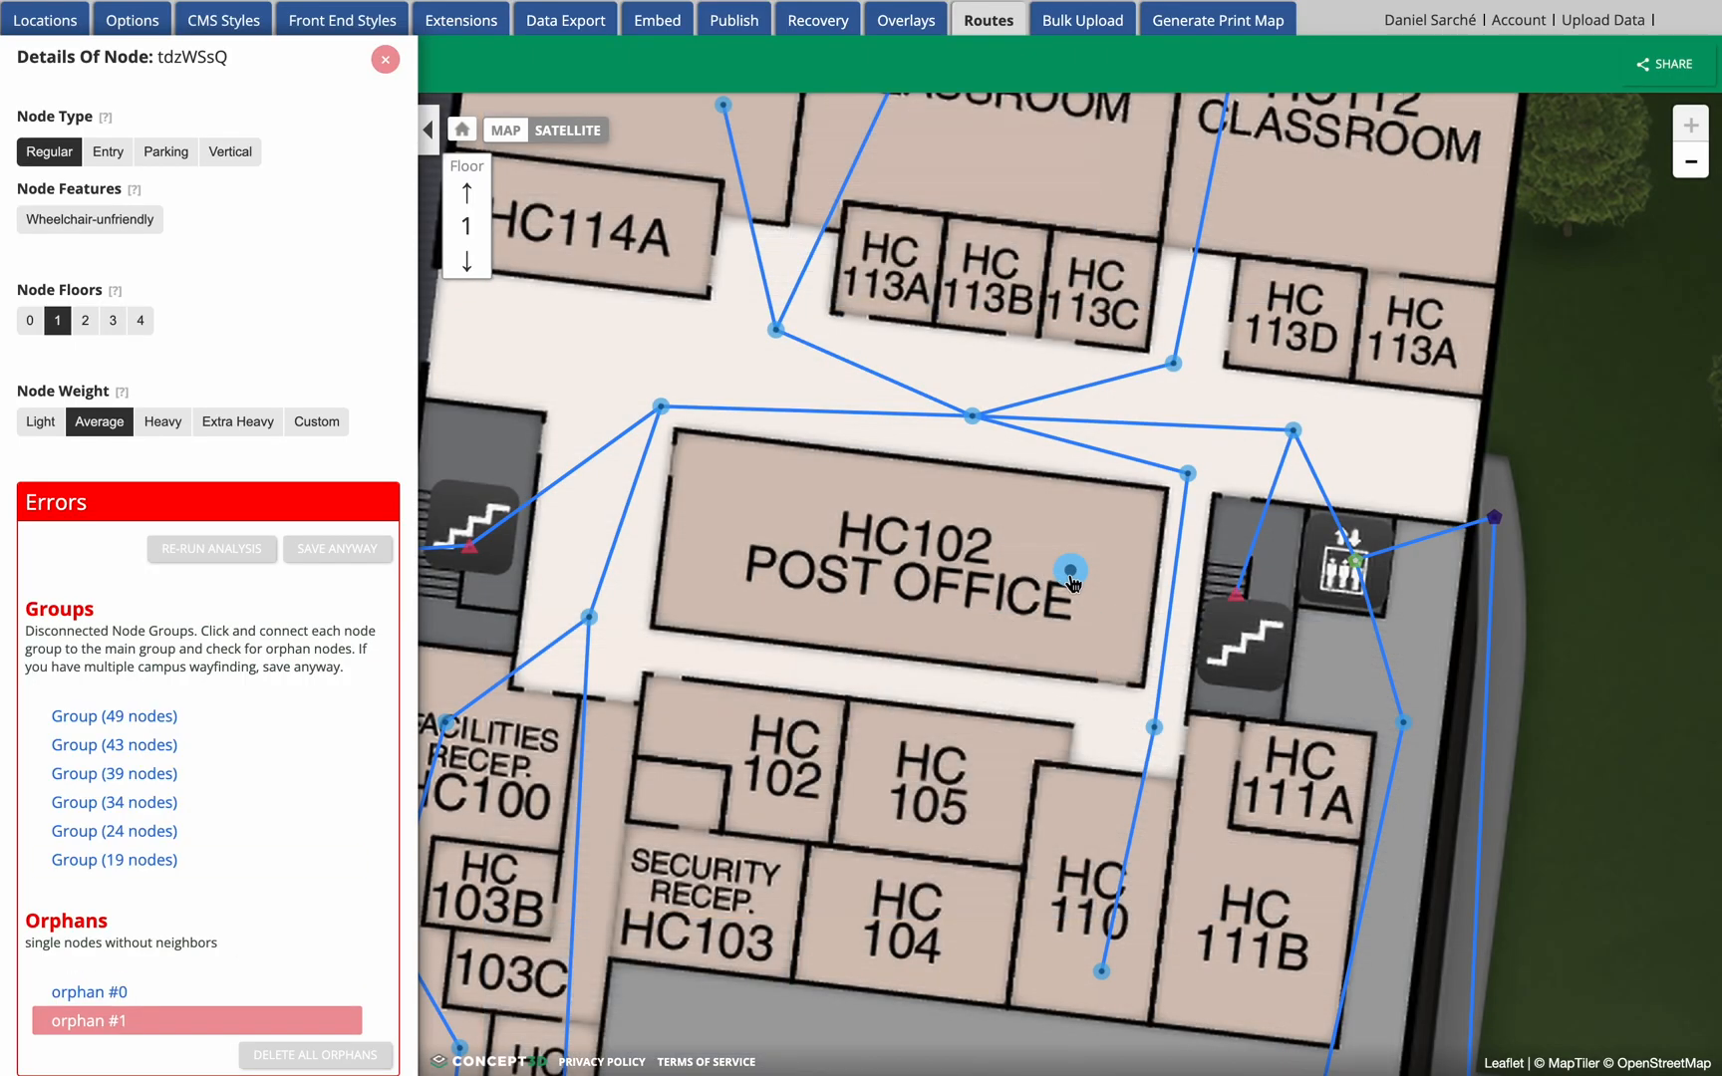
pyautogui.click(1072, 578)
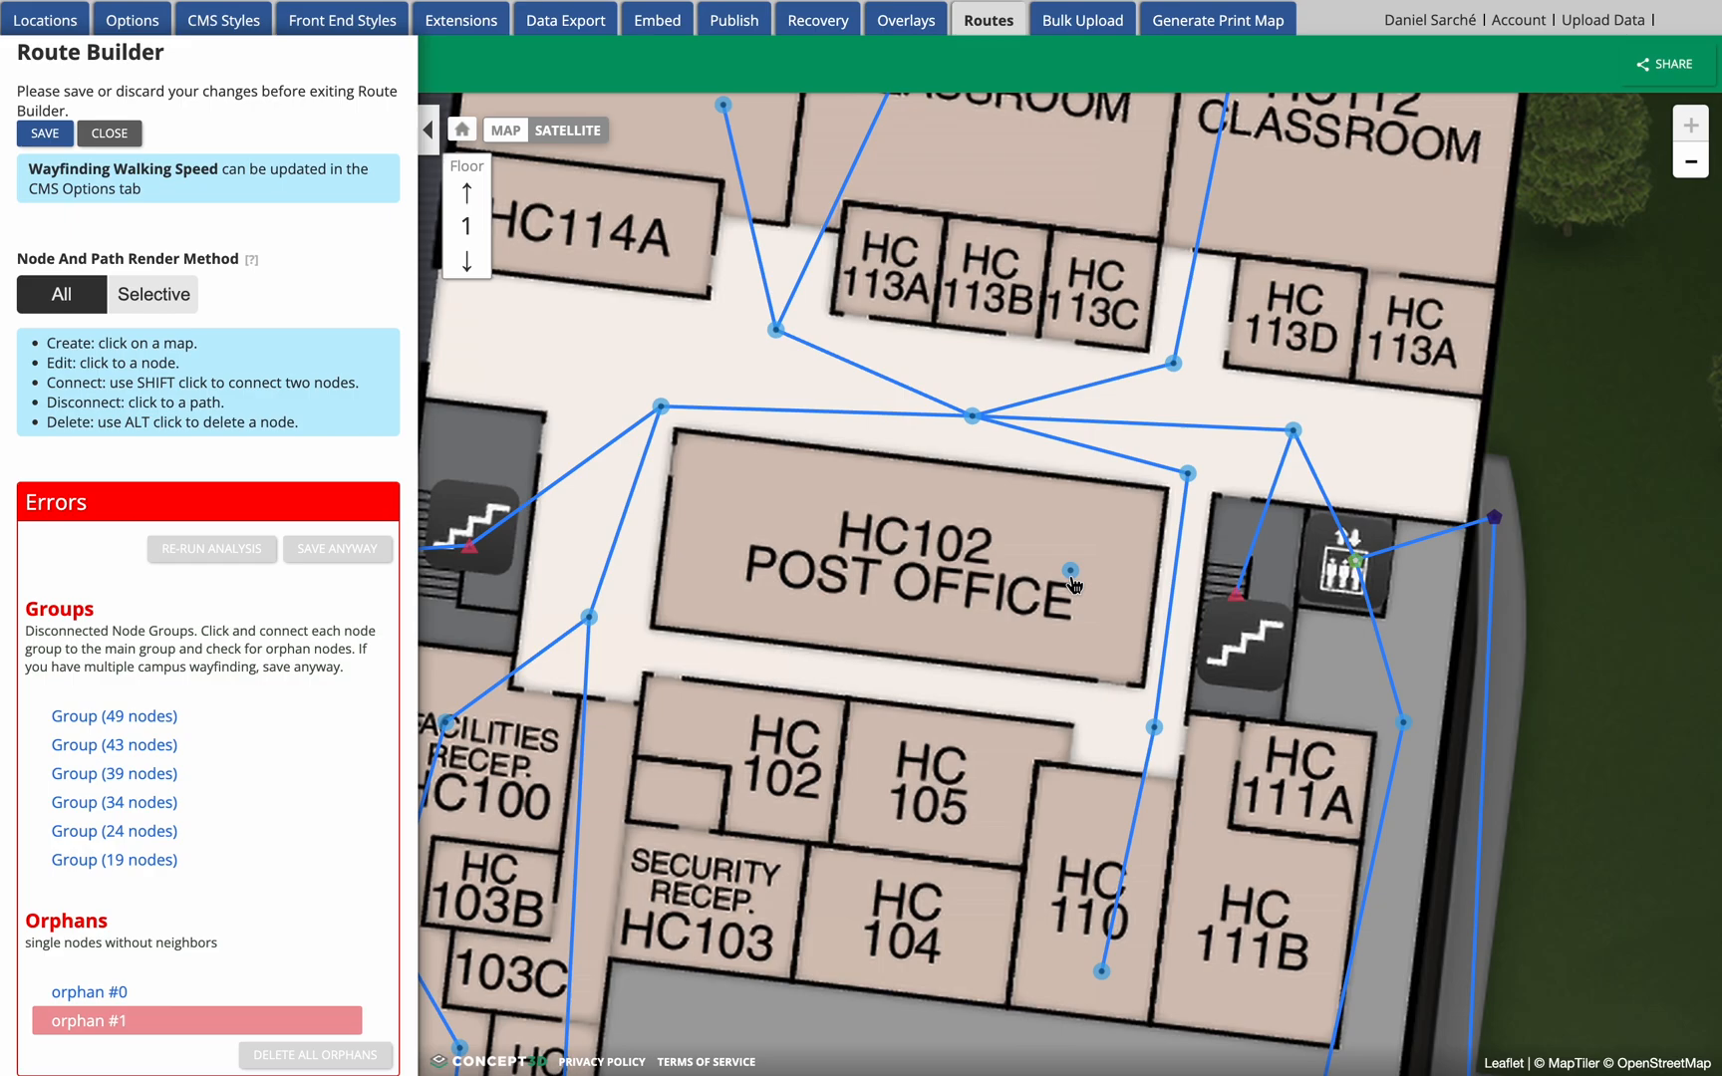
# - Examine the disconnected node groups listed under Errors, including the 19-node, 24-node and 49-node groups, on the map
pyautogui.click(105, 860)
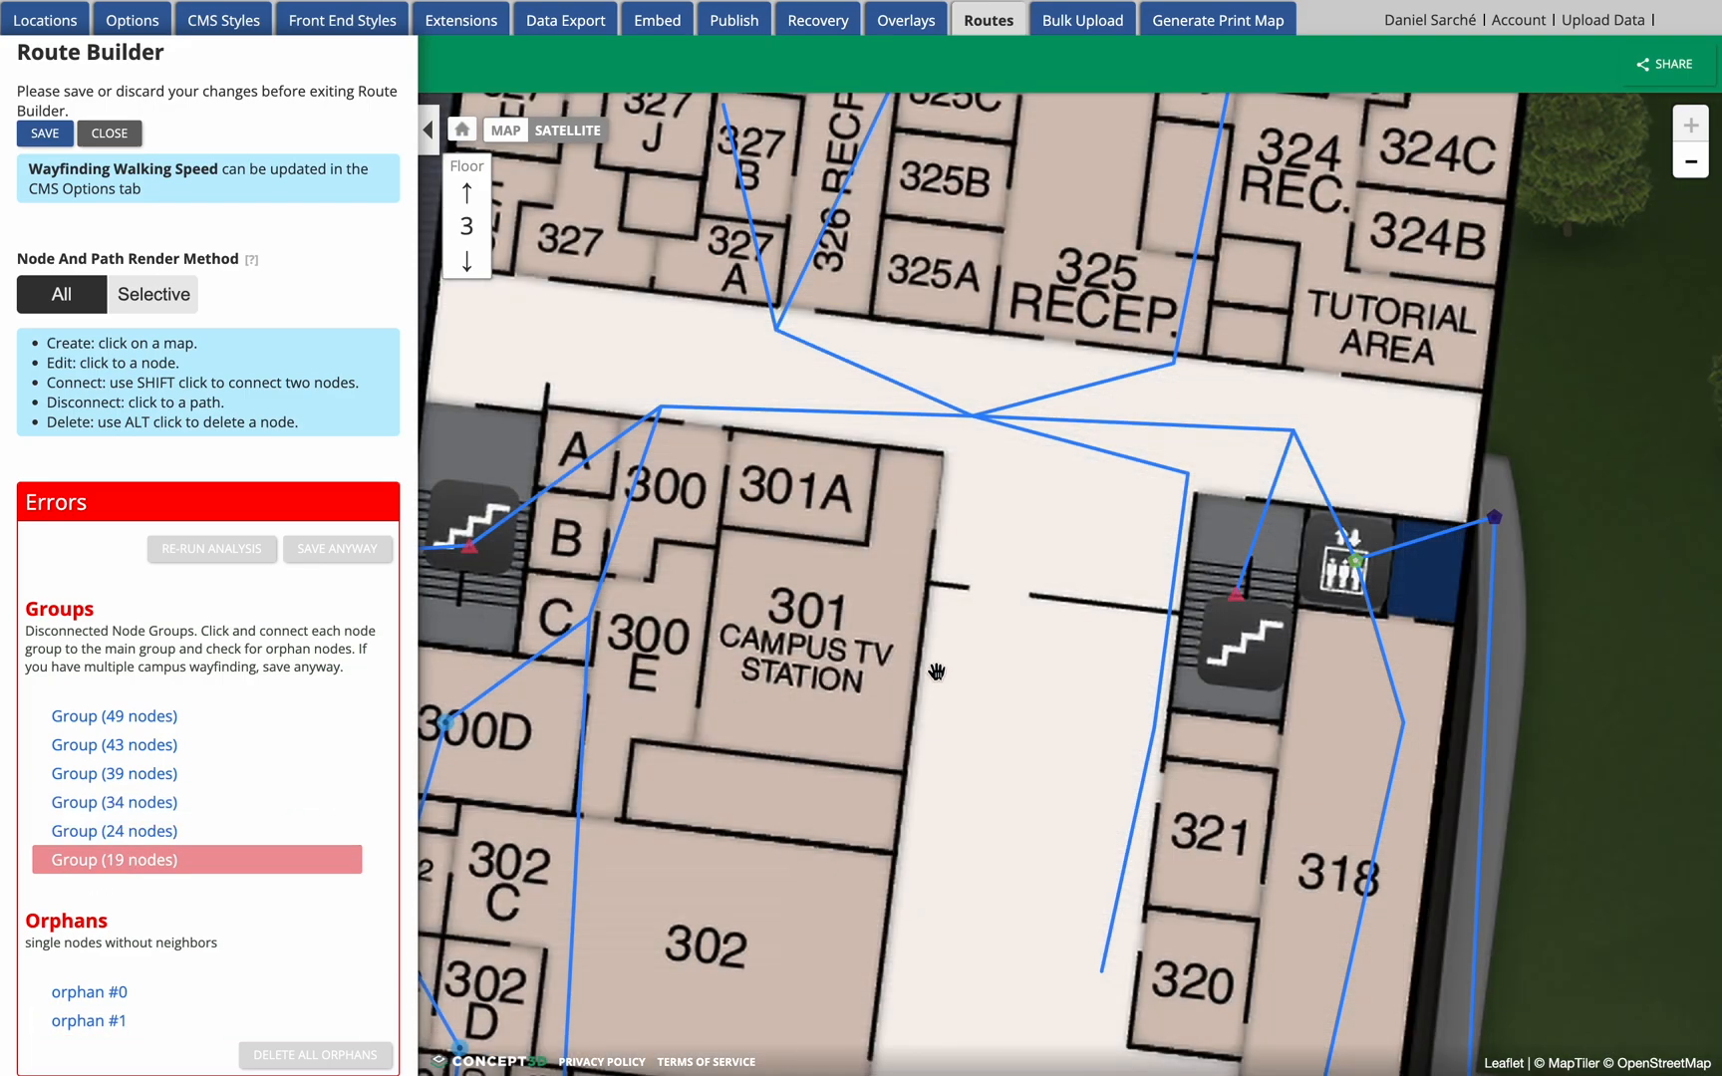
pyautogui.click(108, 852)
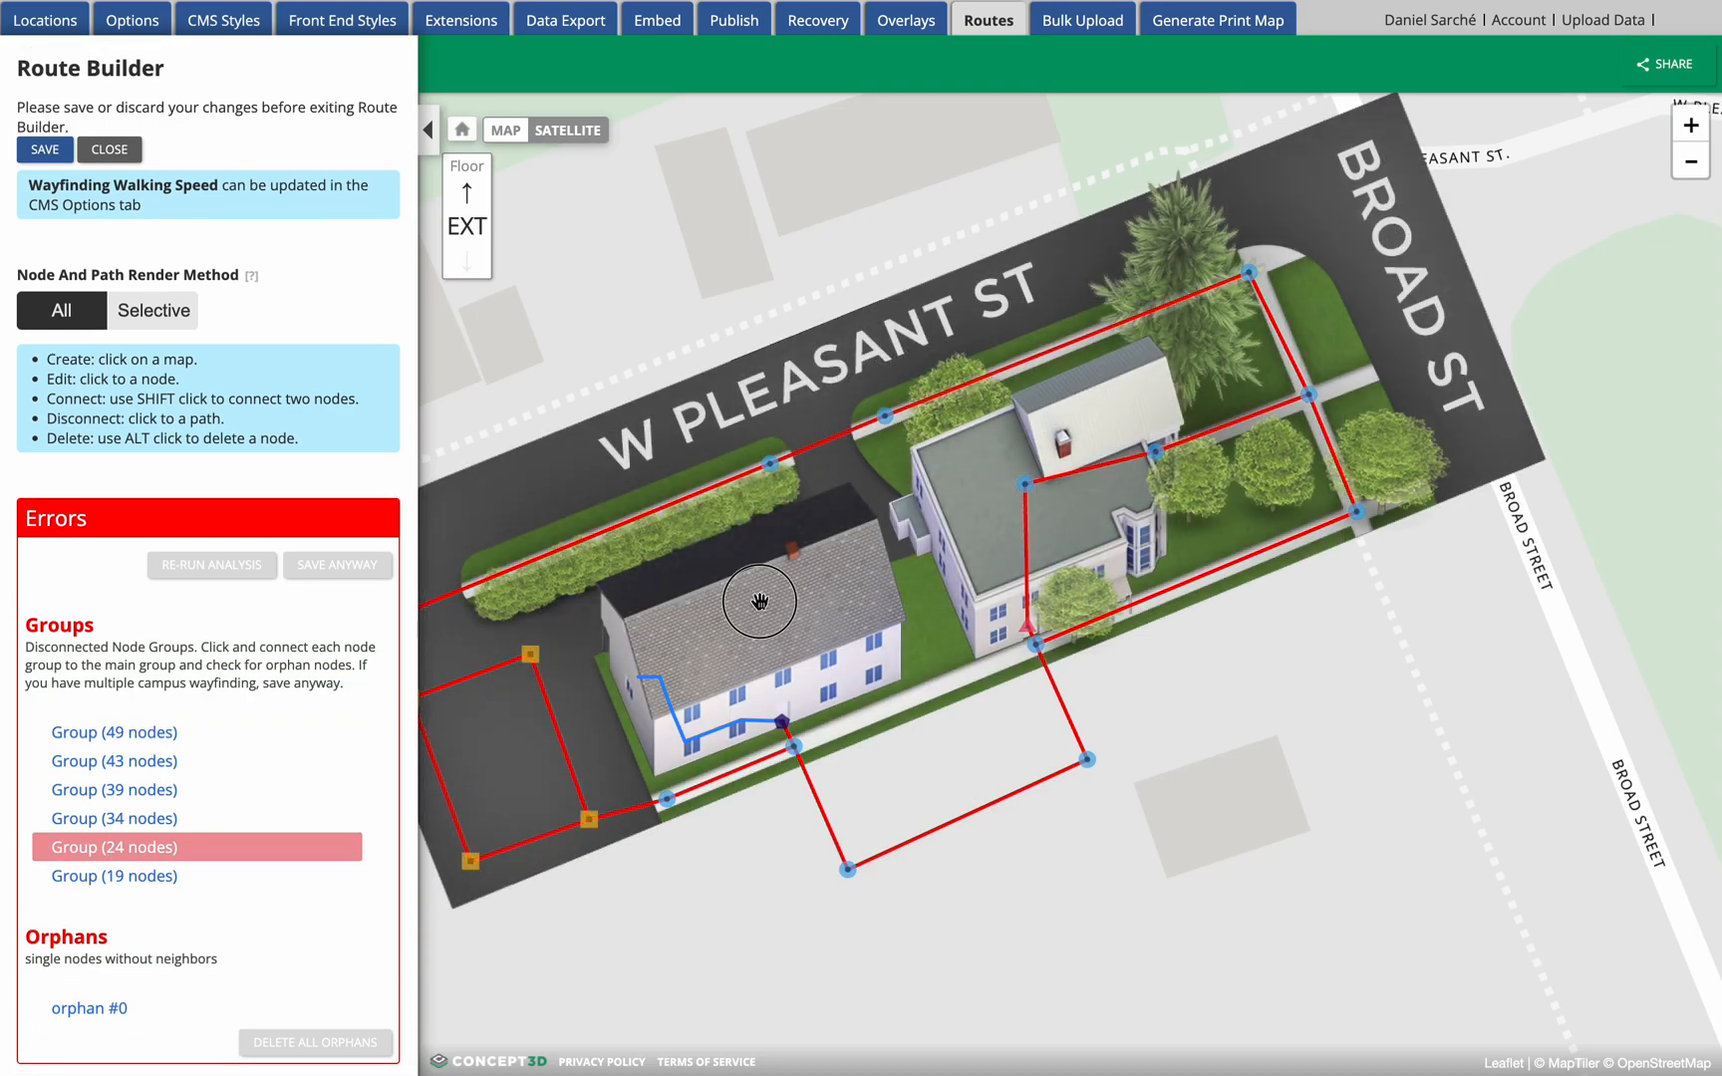
pyautogui.scroll(-5, 759, 601)
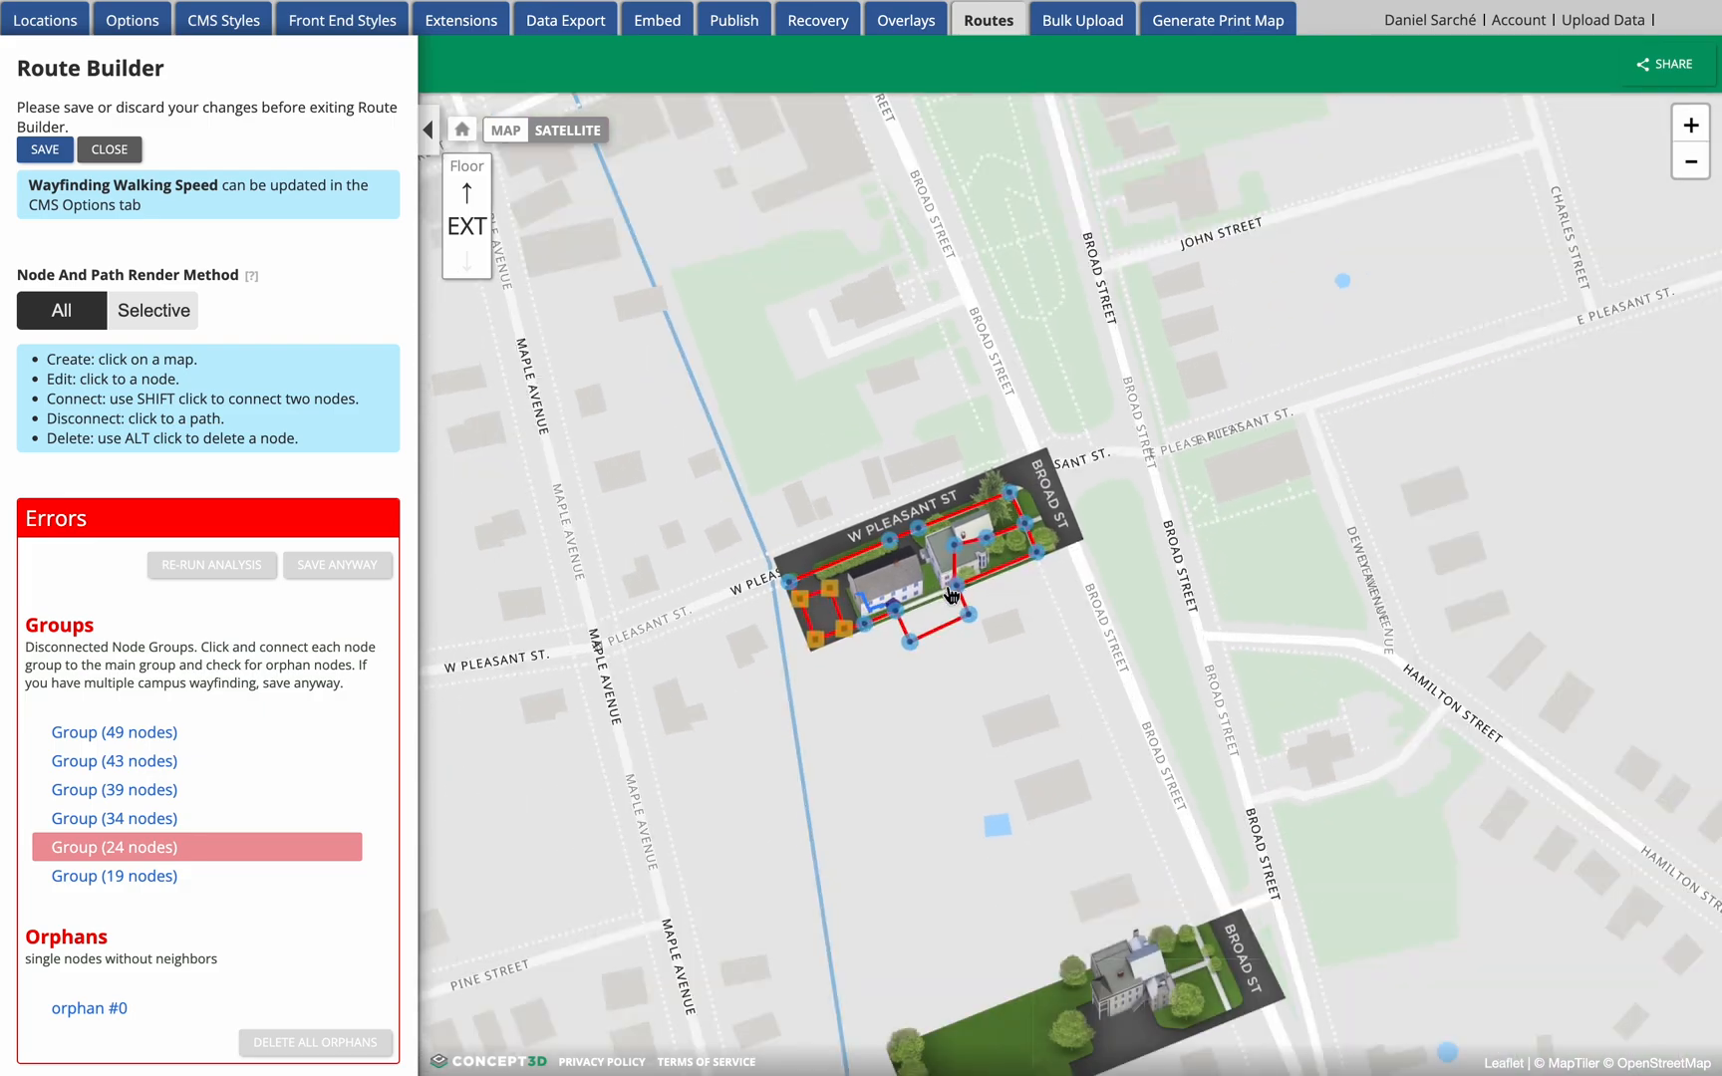
pyautogui.click(1028, 697)
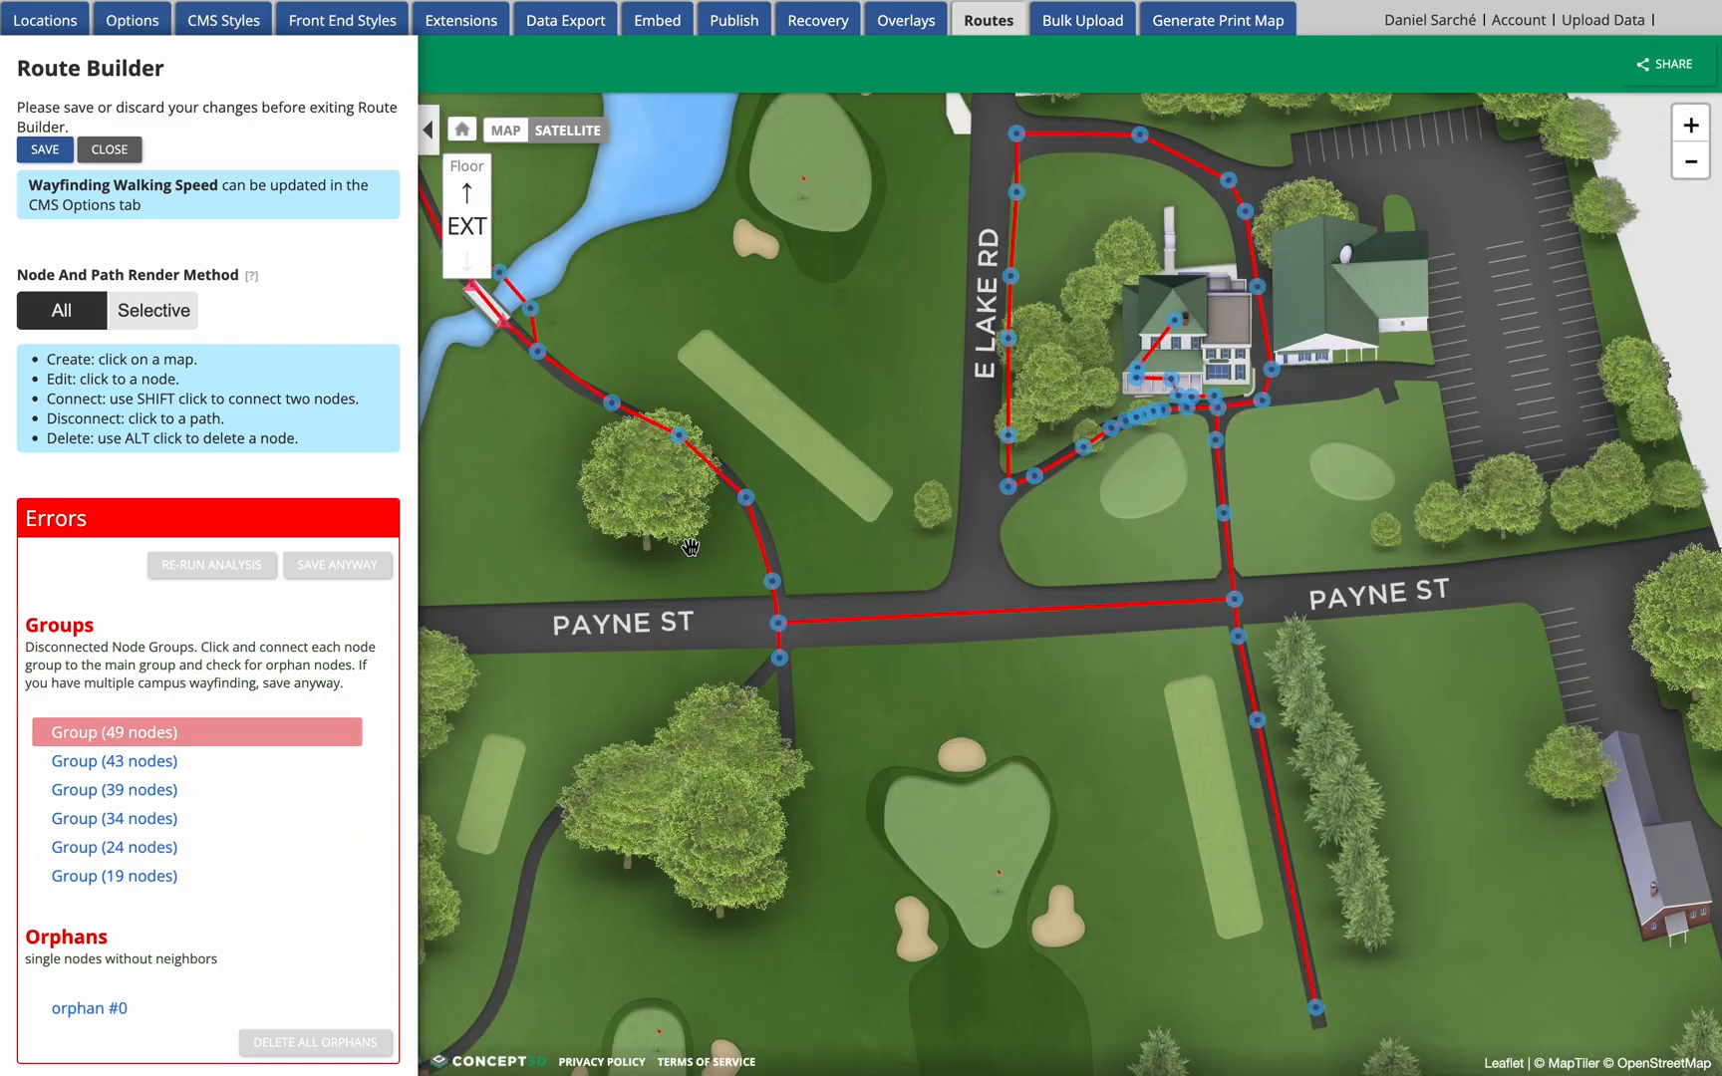
pyautogui.moveTo(837, 481); pyautogui.dragTo(929, 515)
pyautogui.scroll(-2, 929, 514)
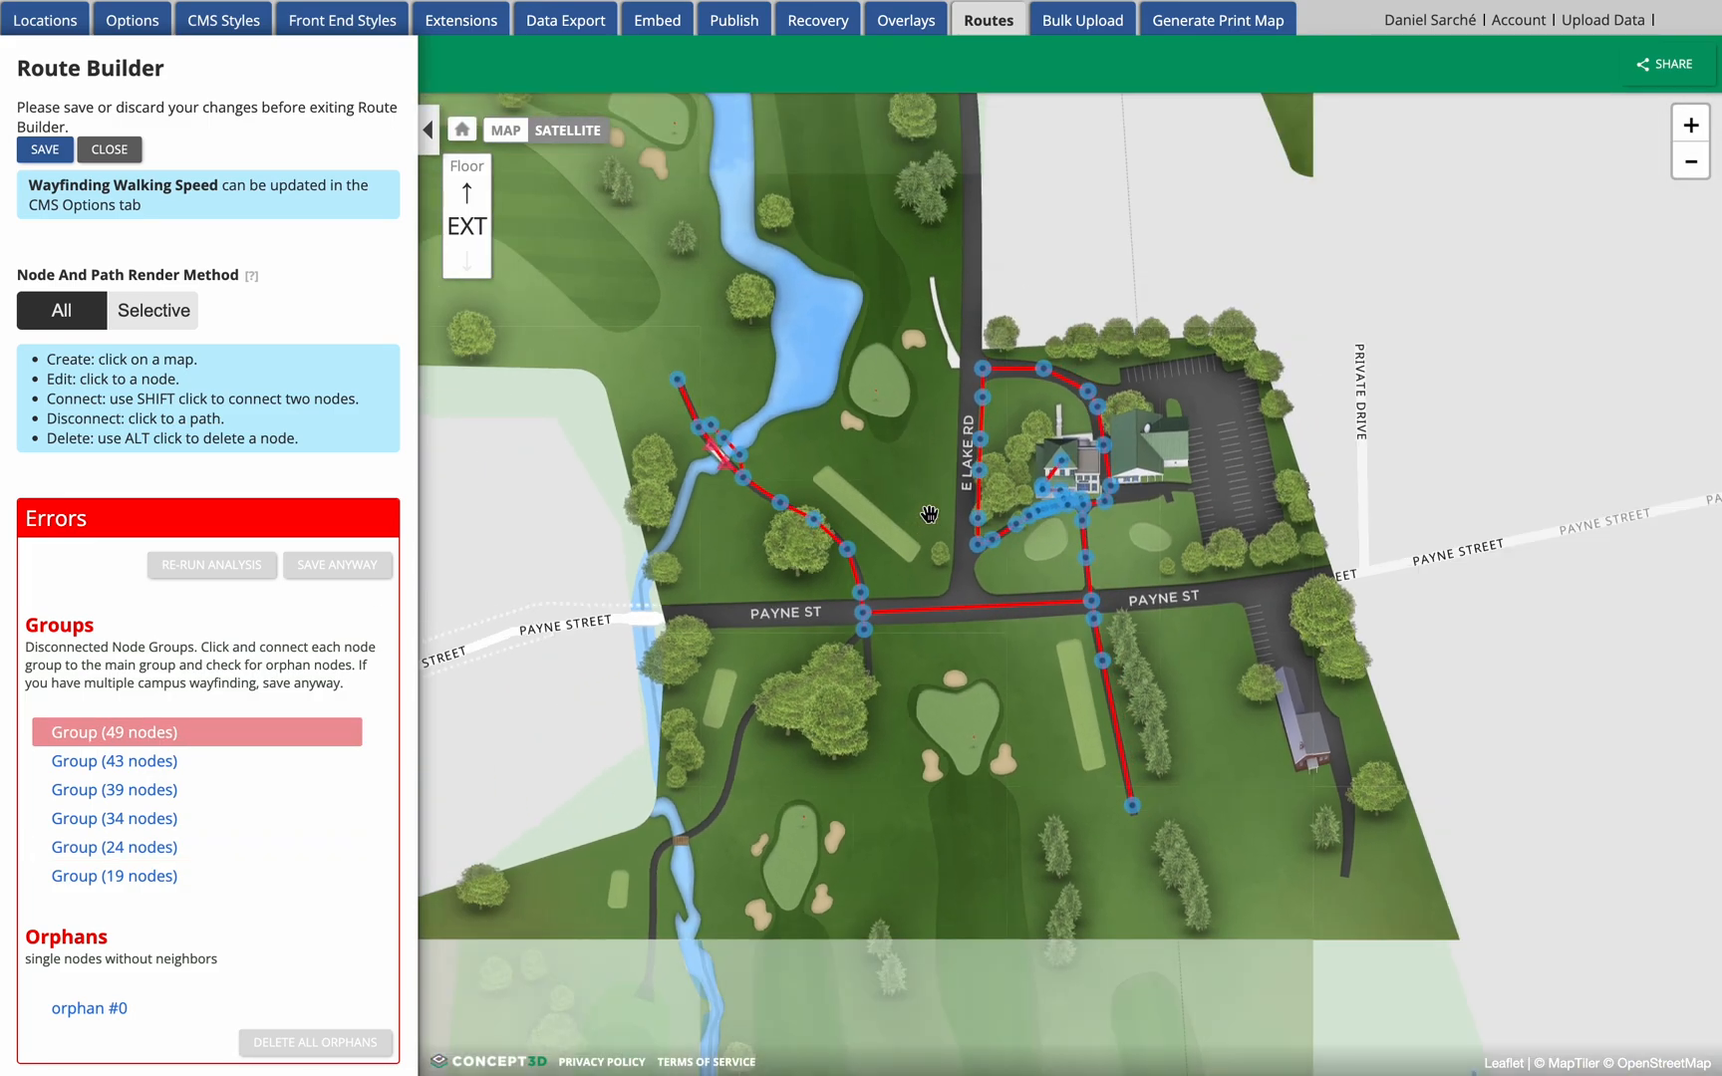
pyautogui.scroll(-5, 929, 514)
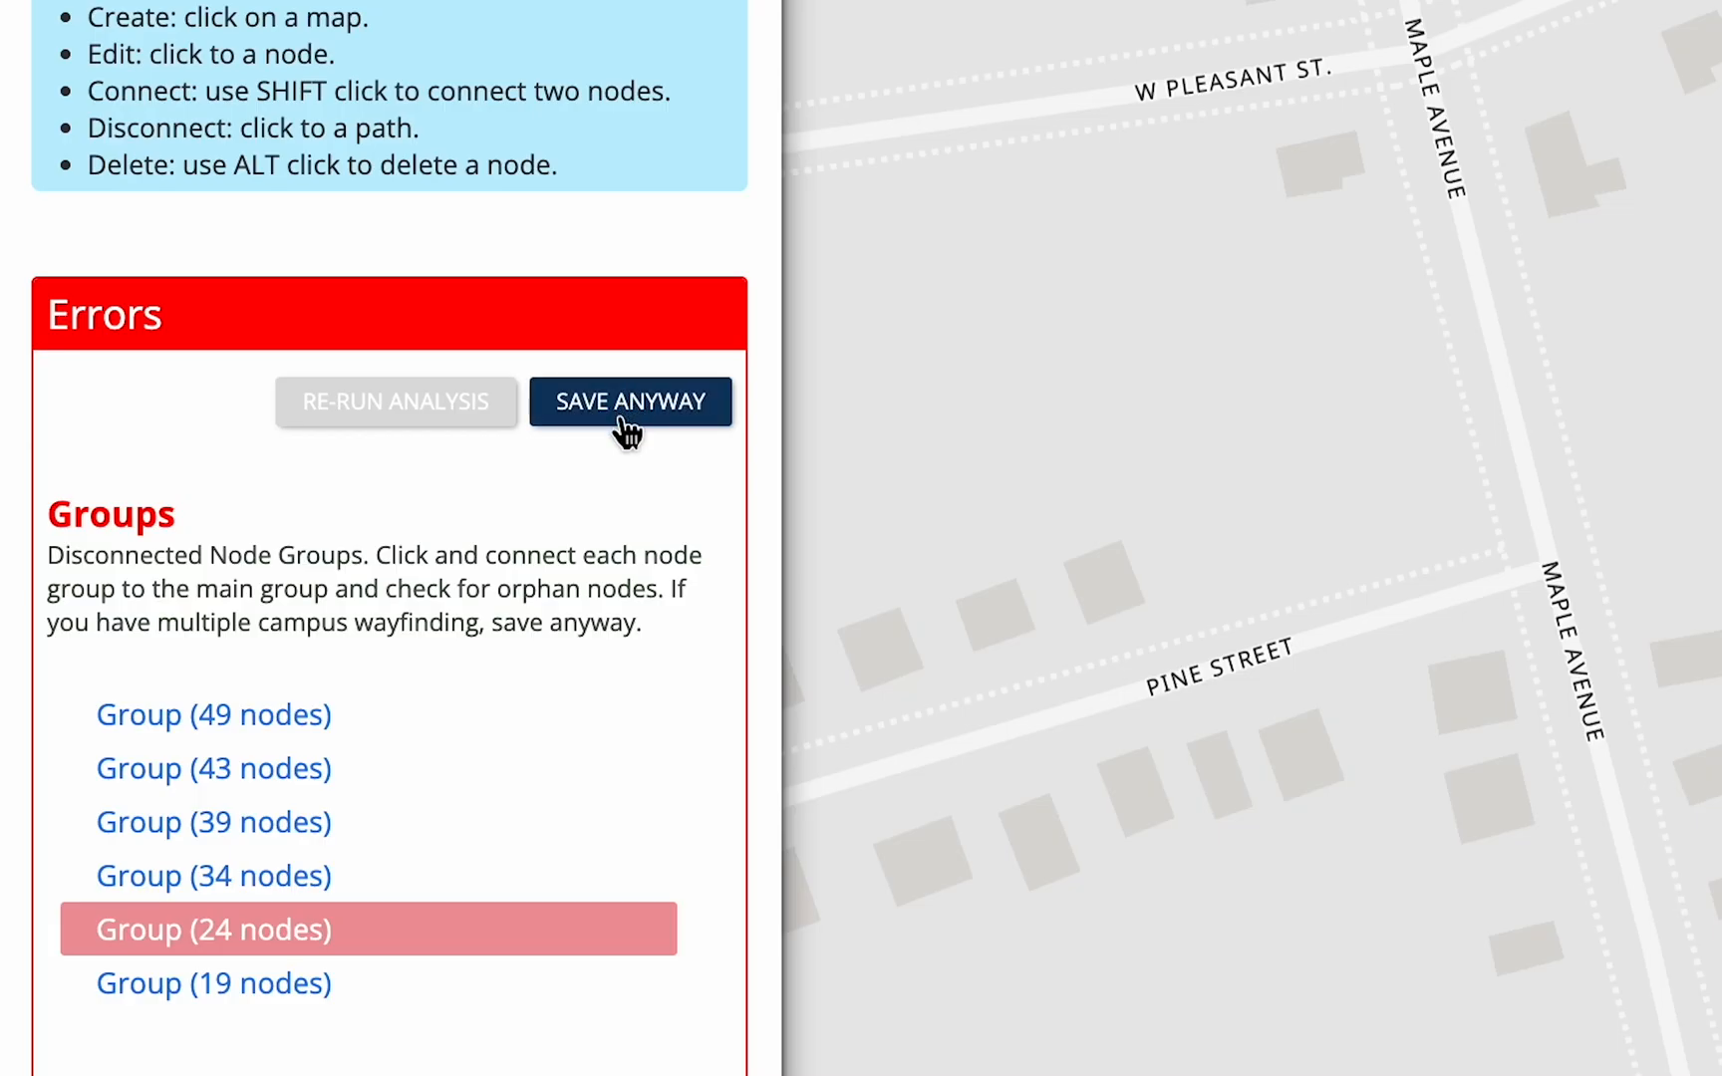
# - Save the routes despite the listed analysis errors and publish the changes to the live map
pyautogui.click(626, 428)
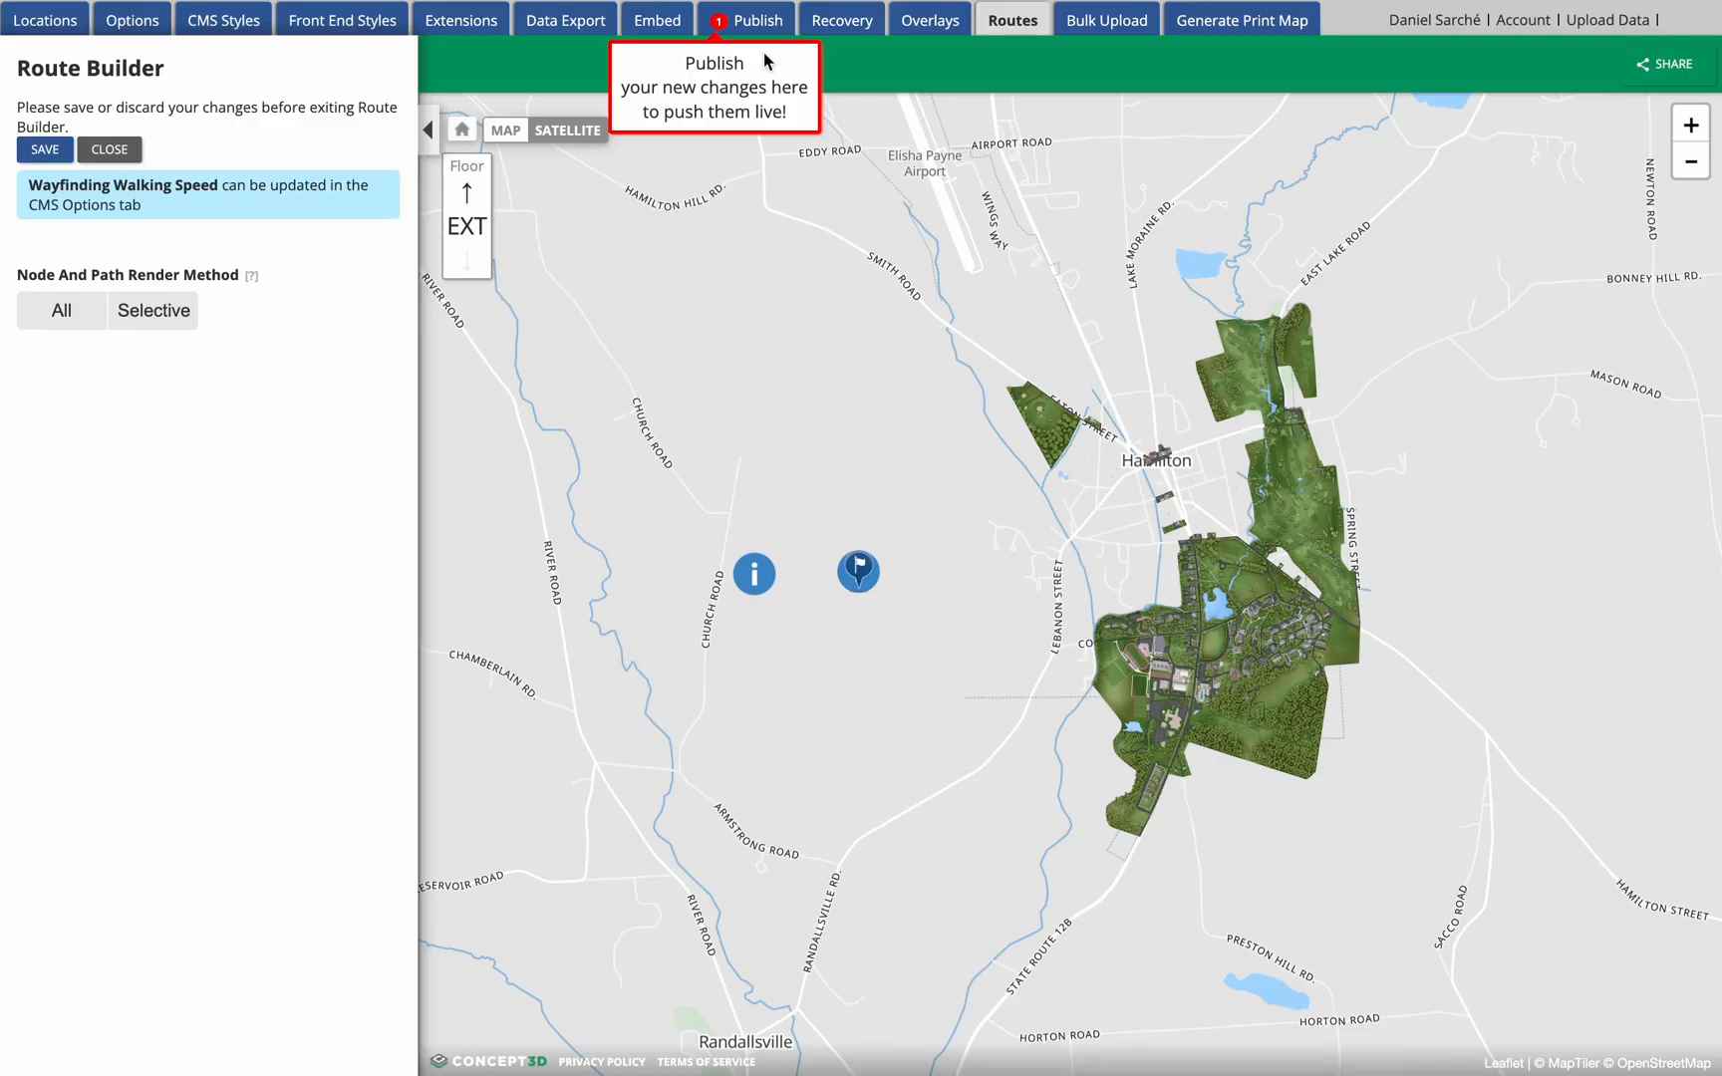
pyautogui.click(740, 20)
pyautogui.click(35, 290)
pyautogui.click(372, 201)
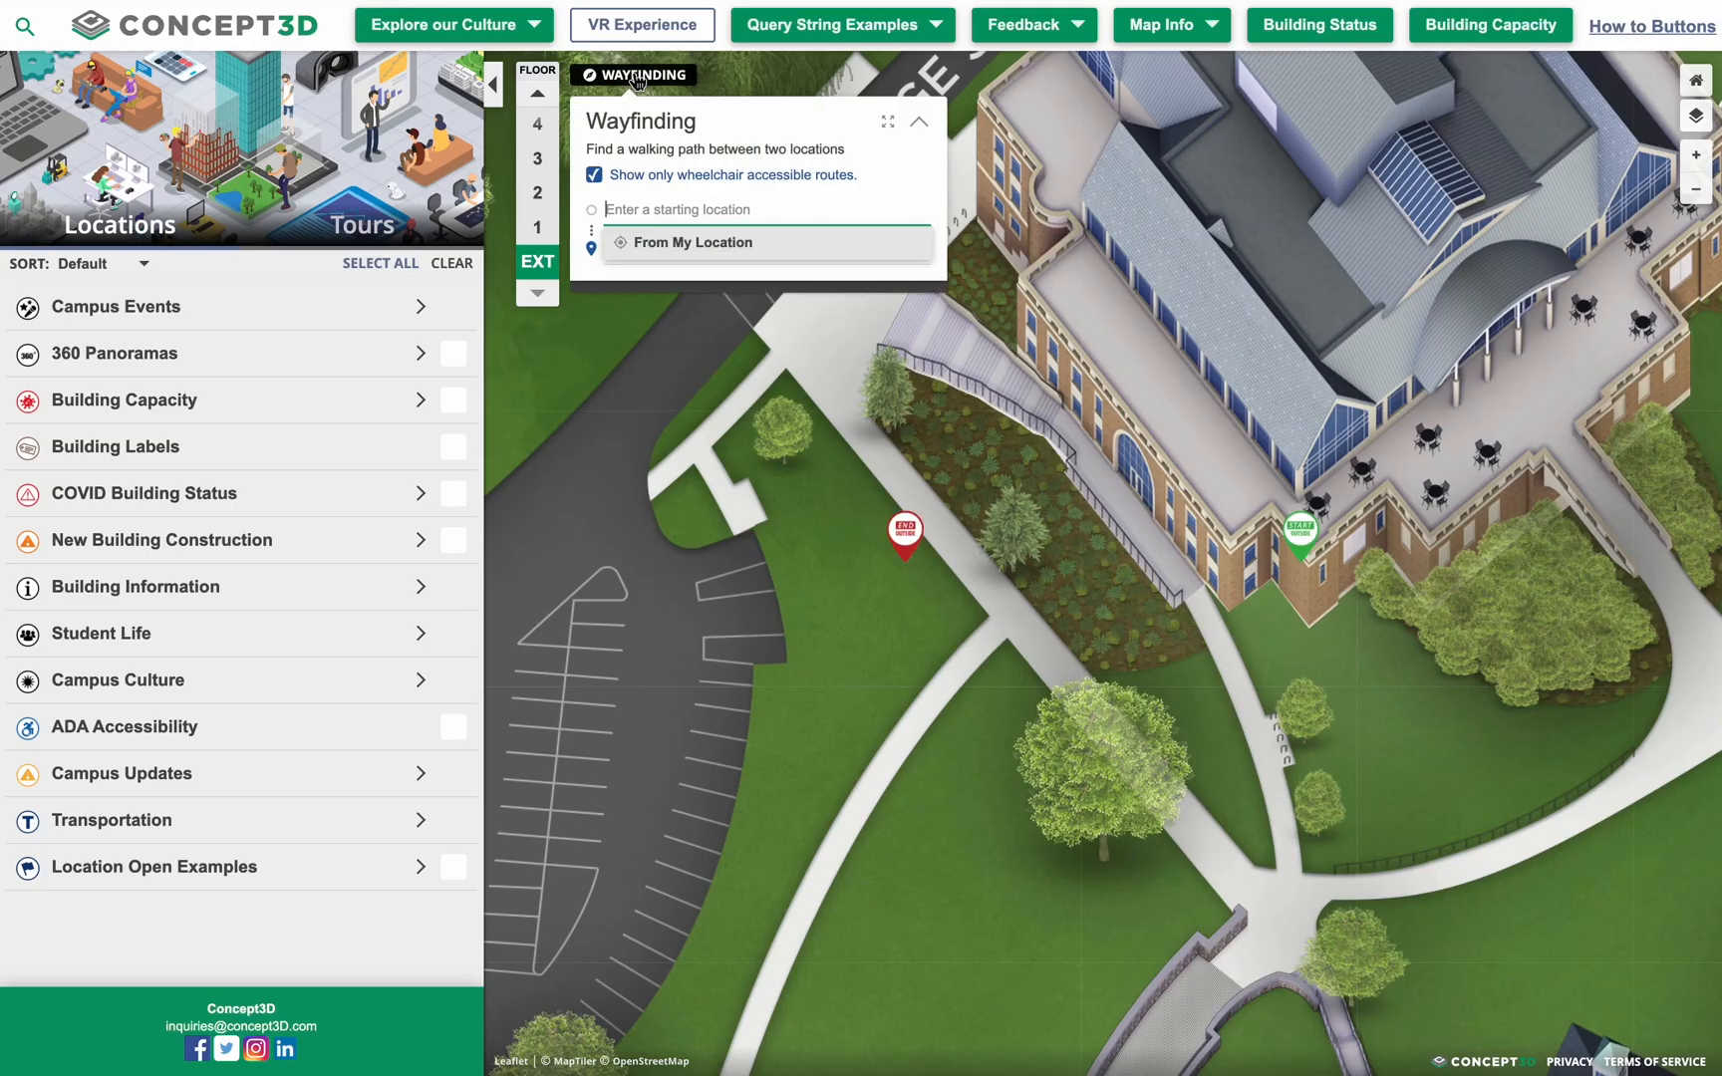
# - Replace the Wayfinding Box Directions text in the map options with wording that starts "Navigate the campus via"
pyautogui.moveTo(856, 156); pyautogui.dragTo(573, 150)
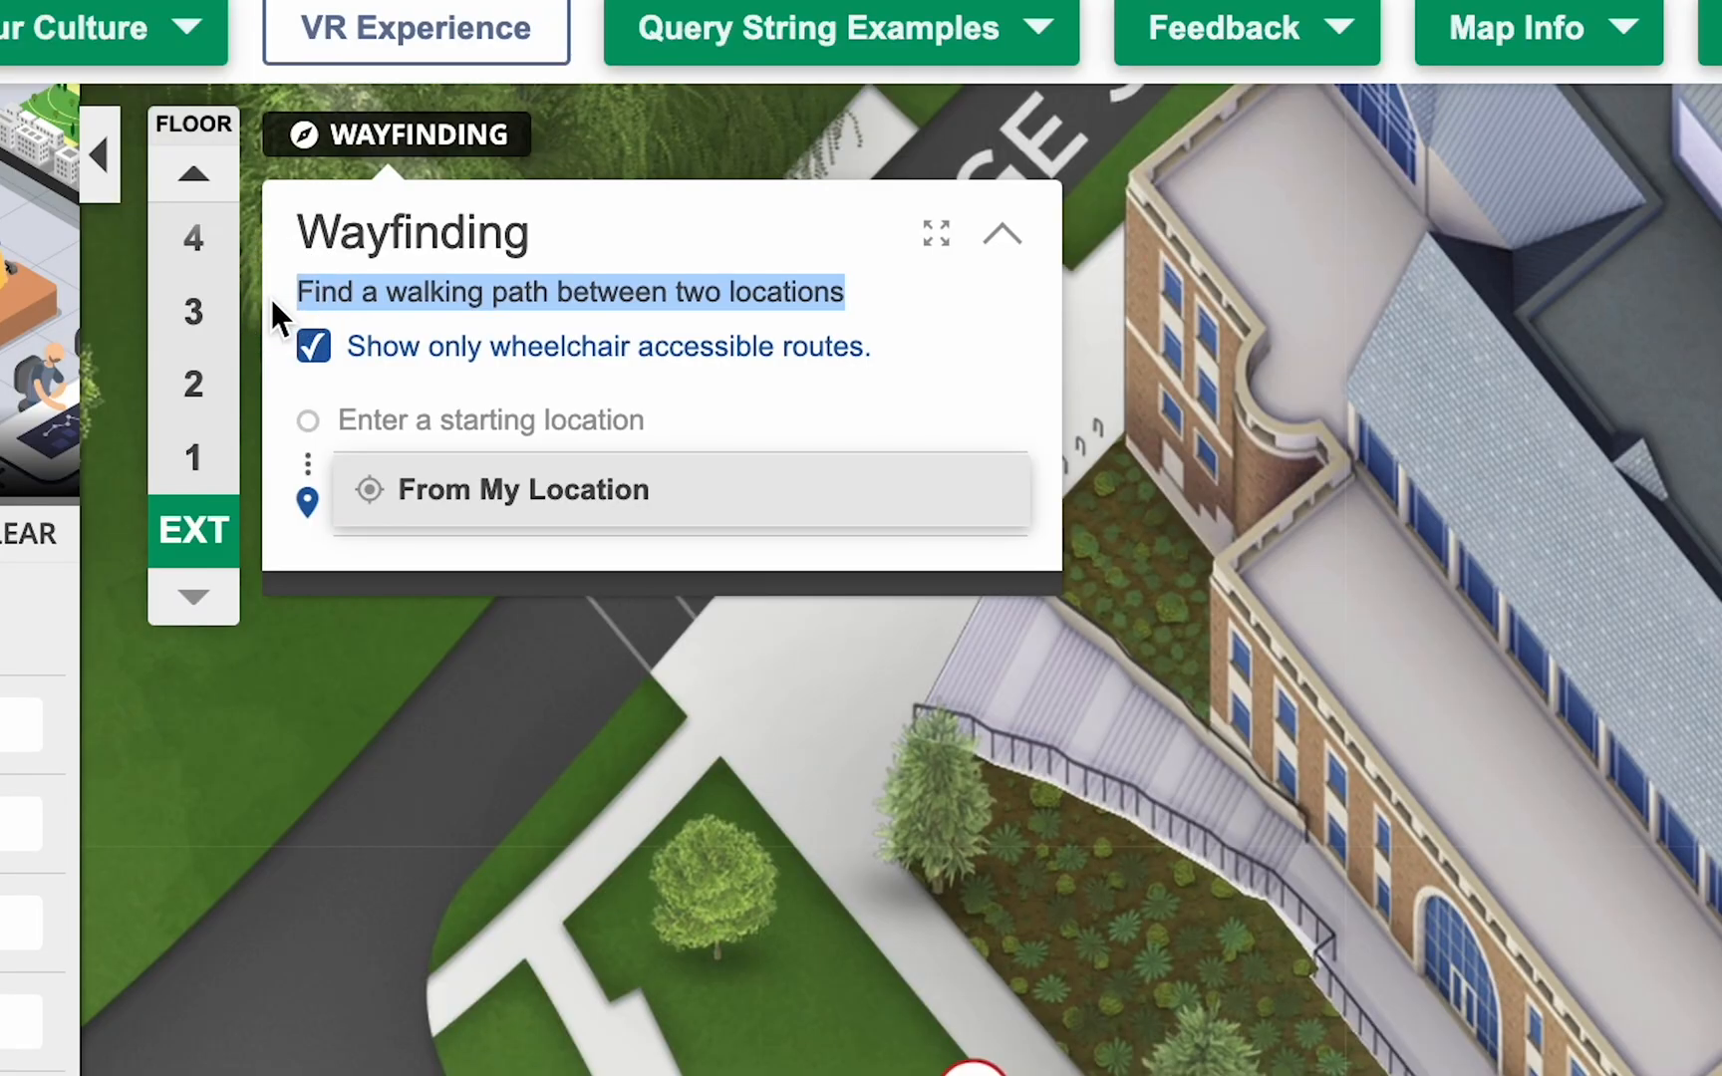
pyautogui.click(134, 20)
pyautogui.moveTo(283, 594); pyautogui.dragTo(5, 720)
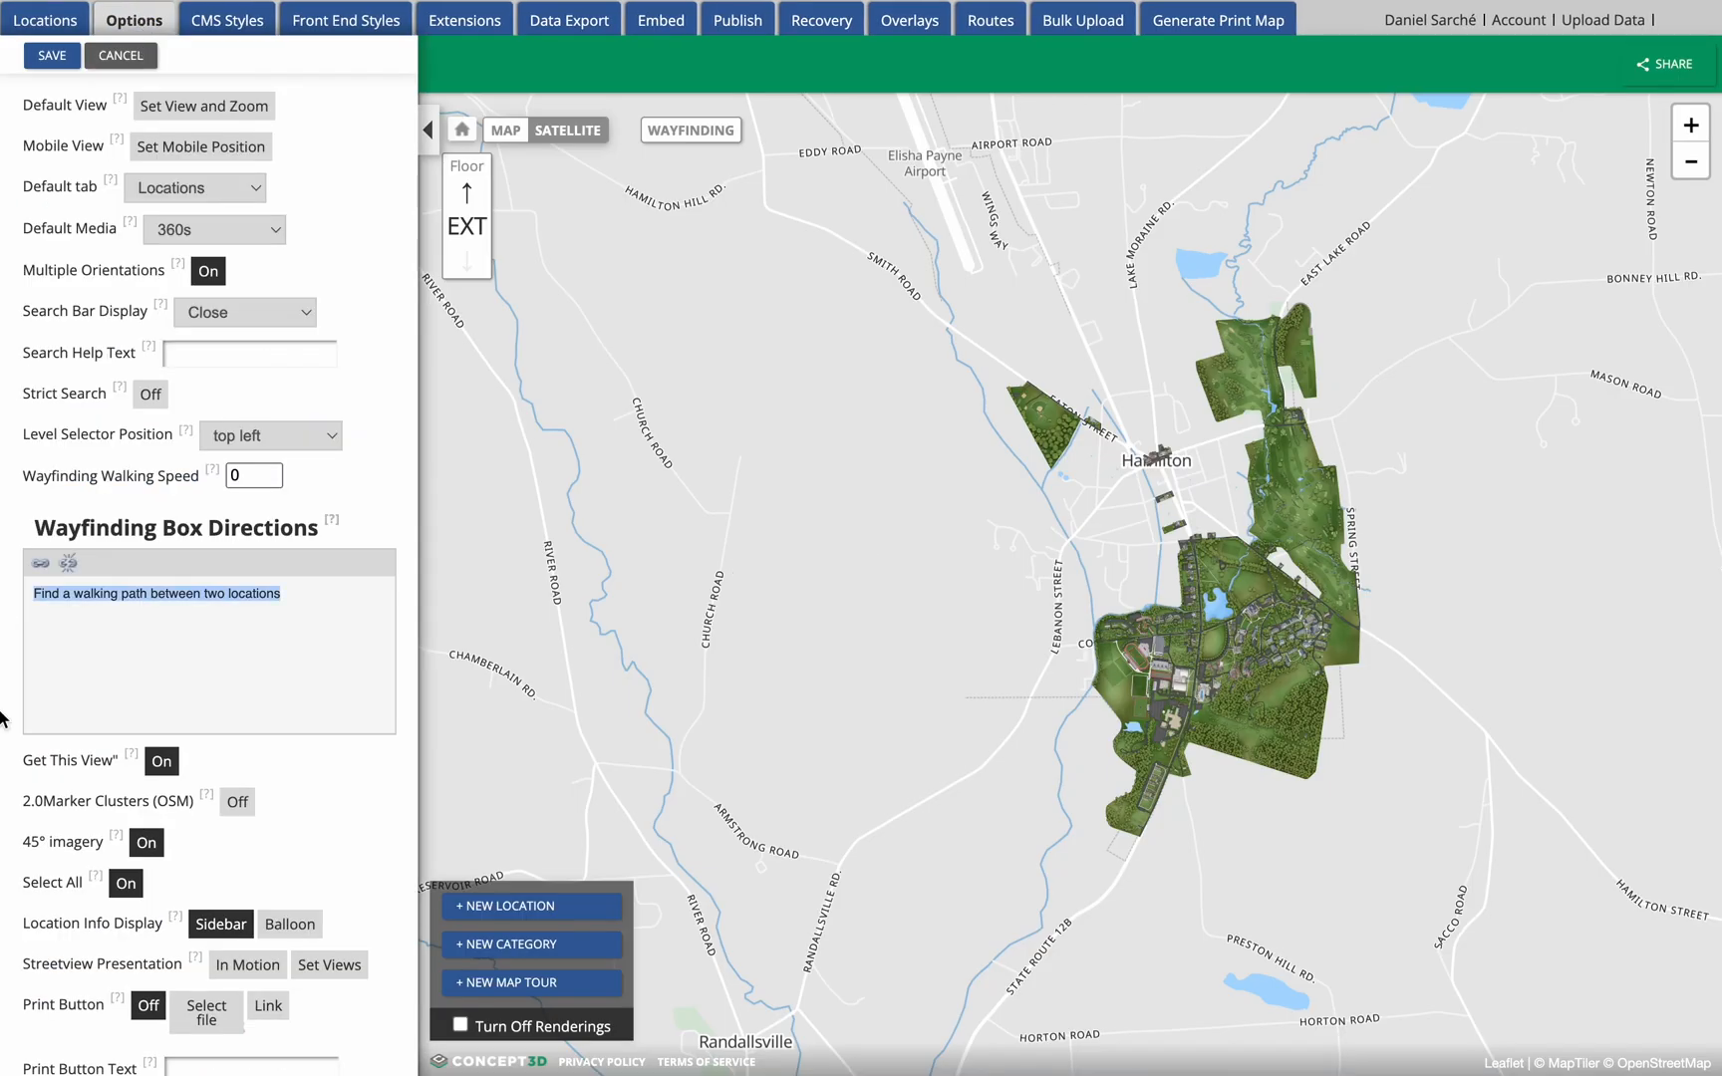
pyautogui.write('Navigate the campus via o')
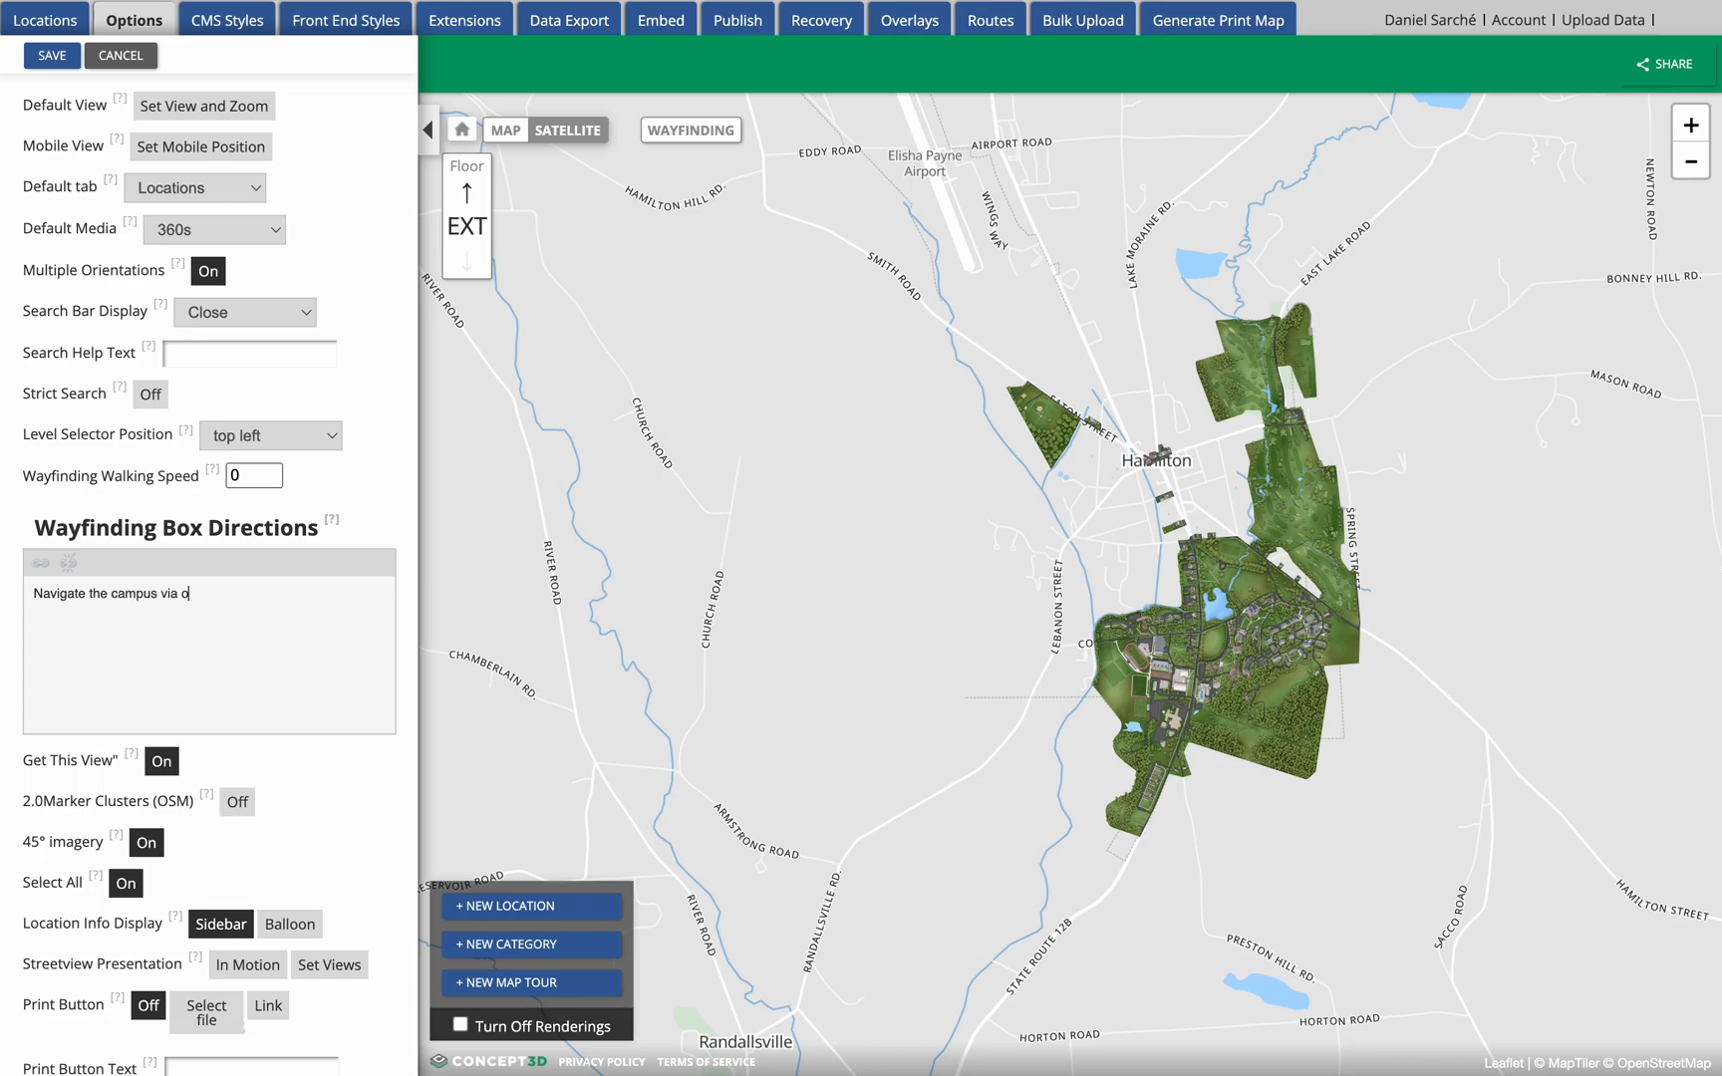